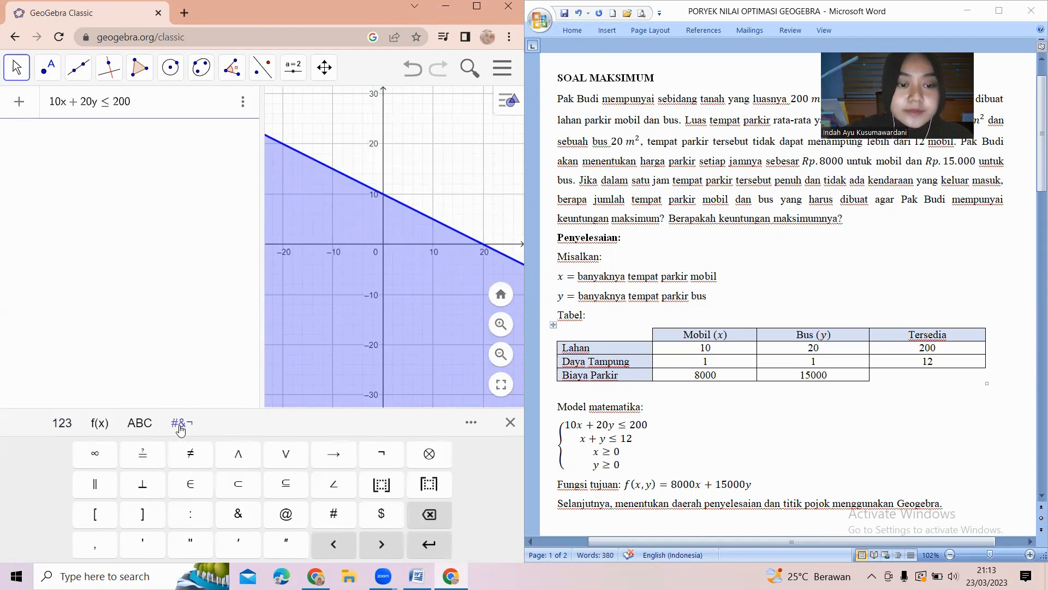
# Append the constraint ∧ x + y ≤ 12 to the inequality 10x + 20y ≤ 200.
pyautogui.click(238, 453)
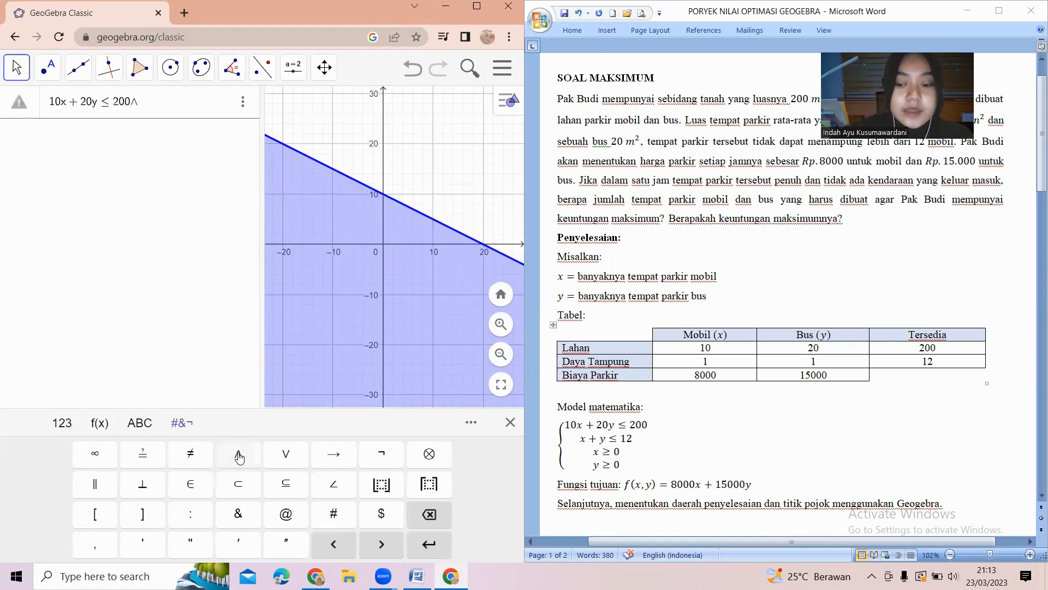
pyautogui.write('x + y')
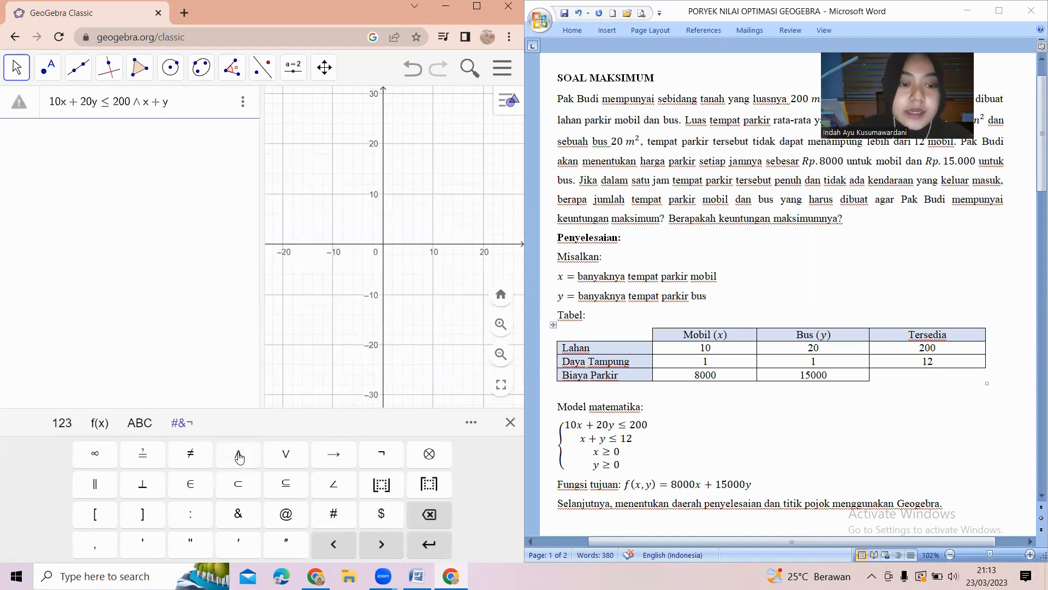
pyautogui.click(62, 423)
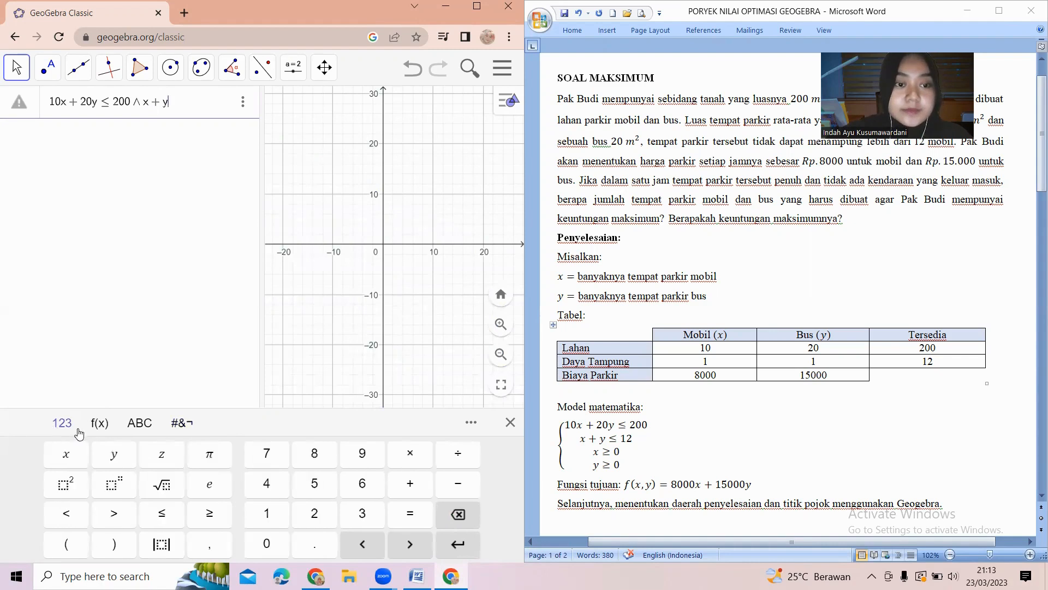
pyautogui.click(159, 510)
pyautogui.write('12')
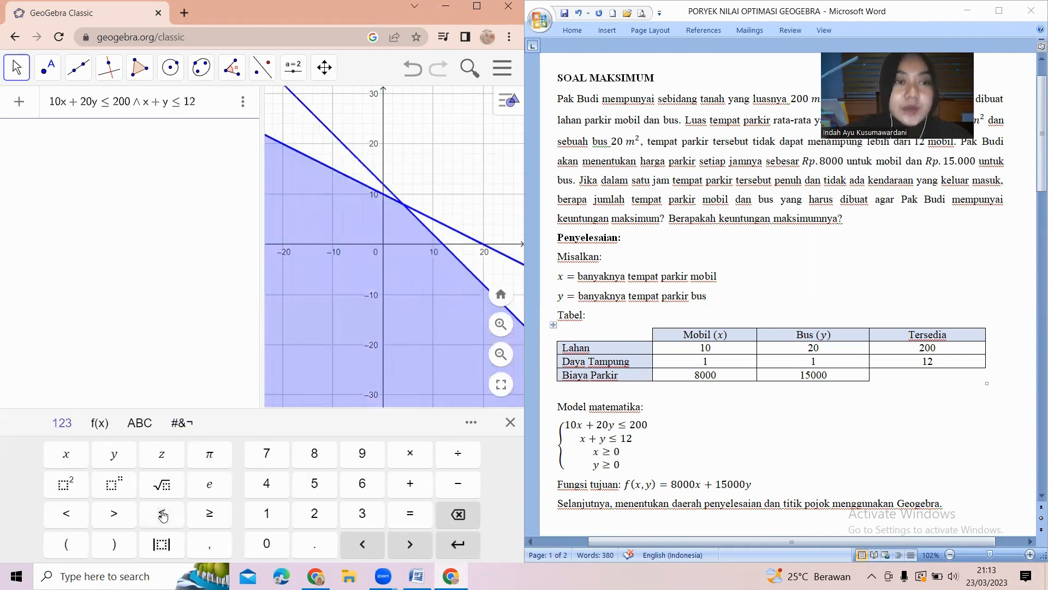
# Append ∧ x ≥ 0 ∧ y ≥ 0 and enter the combined inequality to plot the feasible region.
pyautogui.click(183, 422)
pyautogui.click(238, 454)
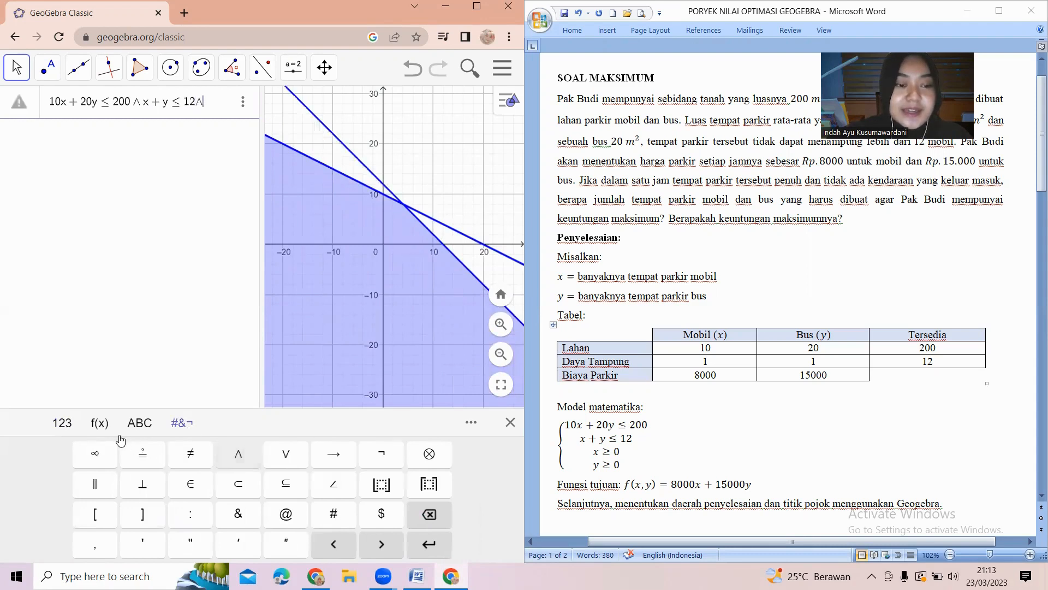
pyautogui.click(62, 423)
pyautogui.click(66, 454)
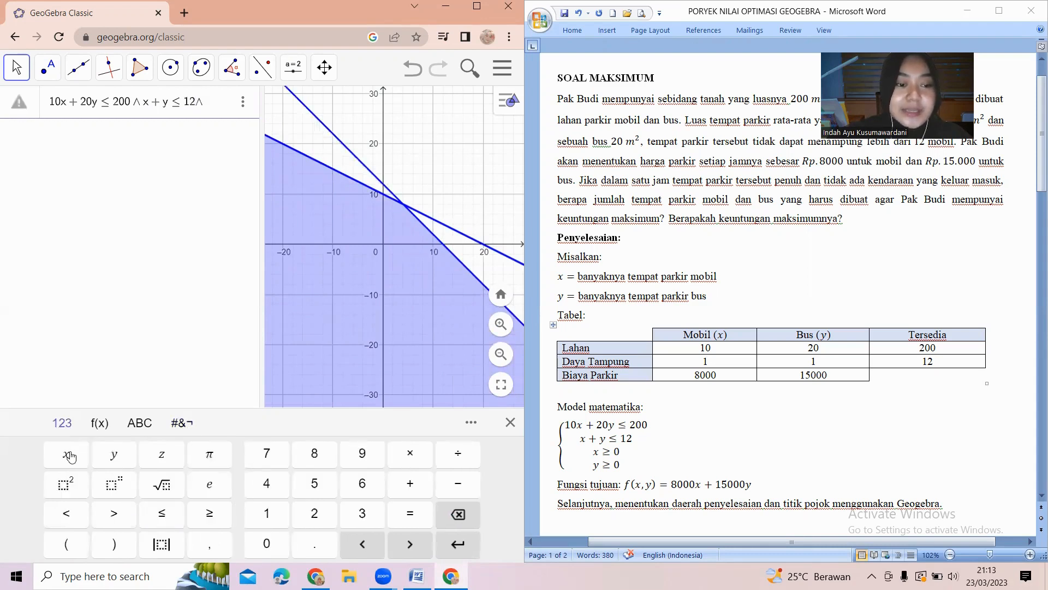
pyautogui.click(209, 513)
pyautogui.click(267, 543)
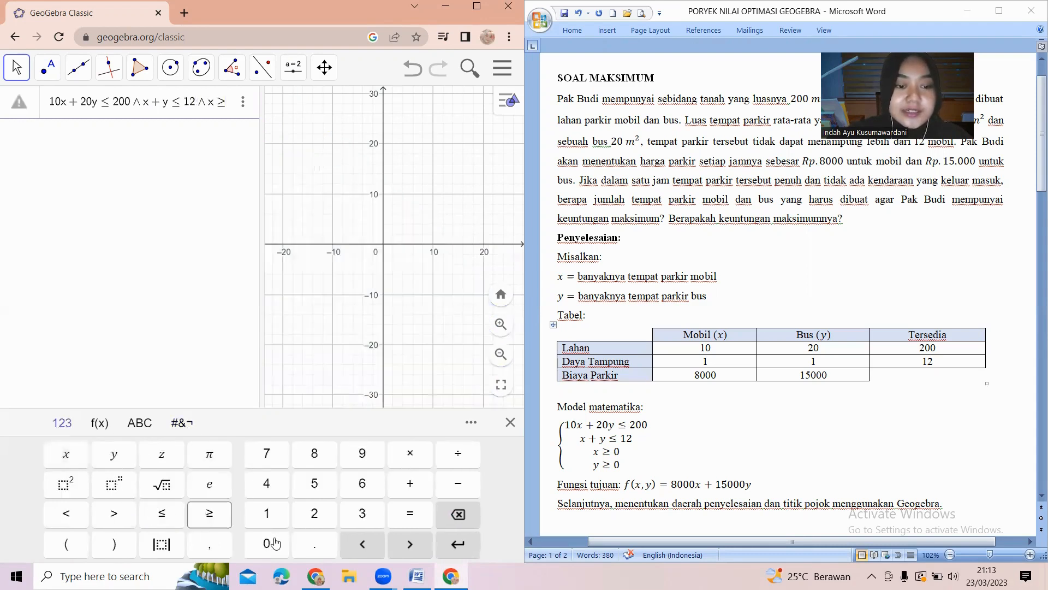
pyautogui.click(183, 422)
pyautogui.click(238, 453)
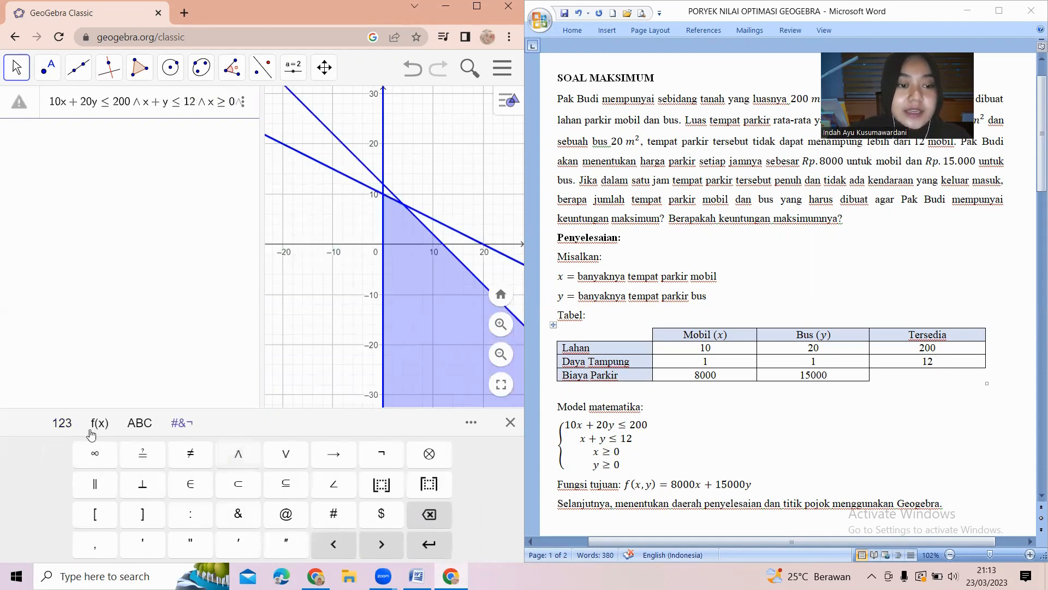
pyautogui.click(60, 422)
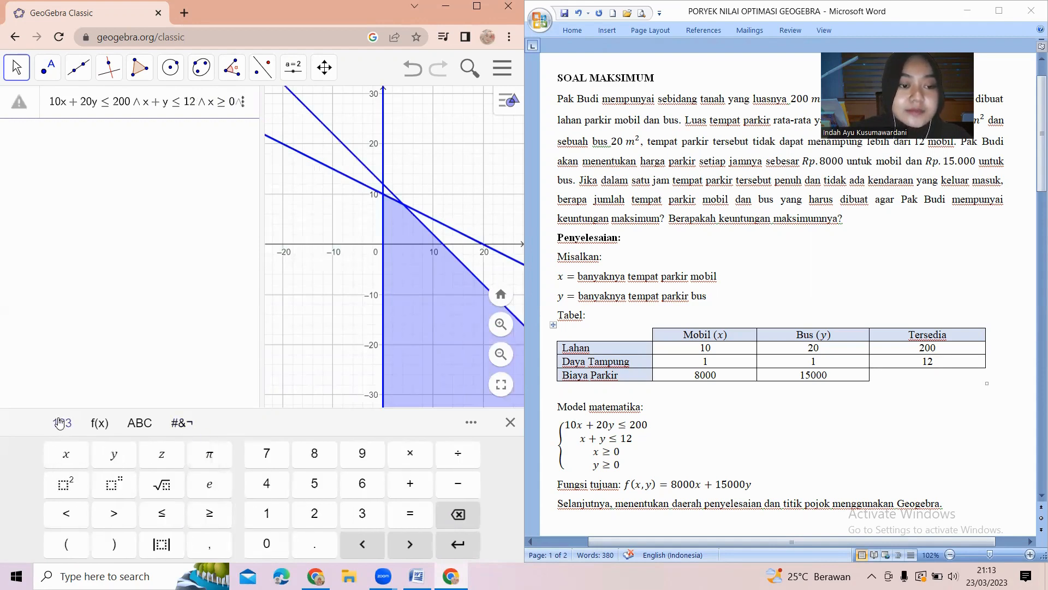
pyautogui.click(111, 454)
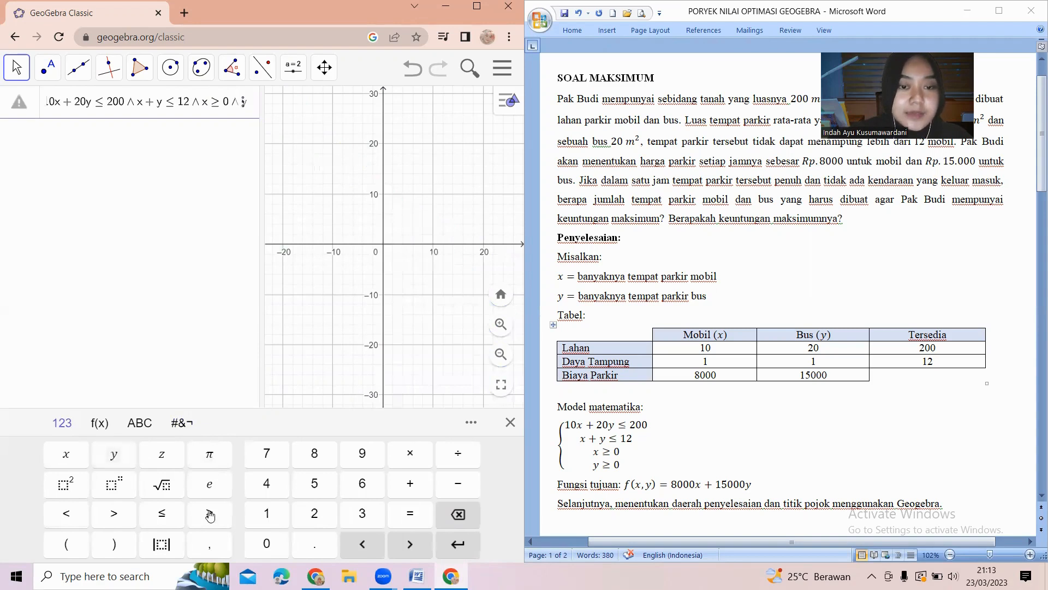
pyautogui.click(210, 513)
pyautogui.click(267, 543)
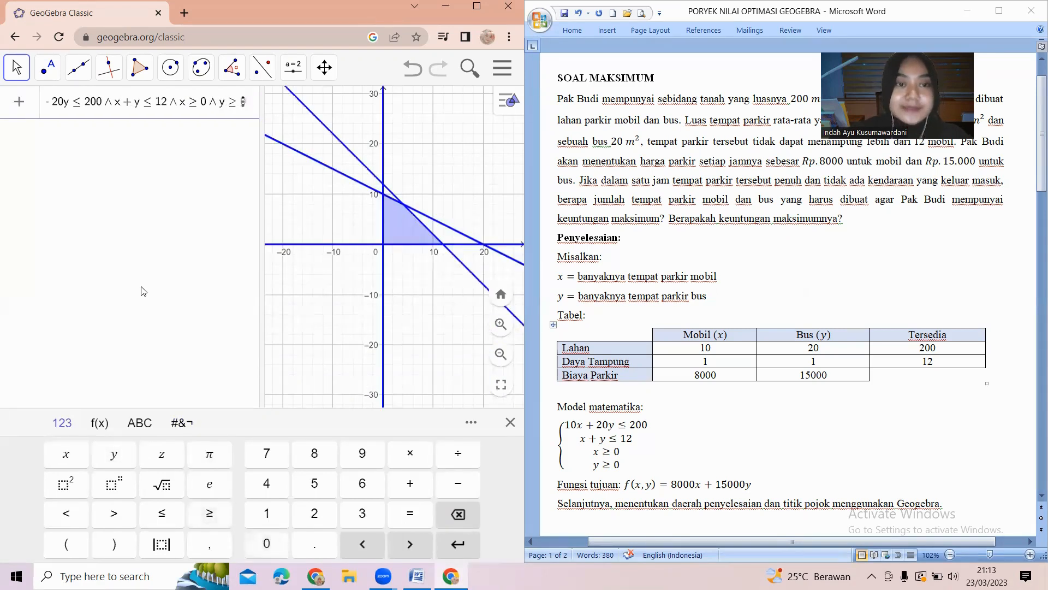
pyautogui.press('Return')
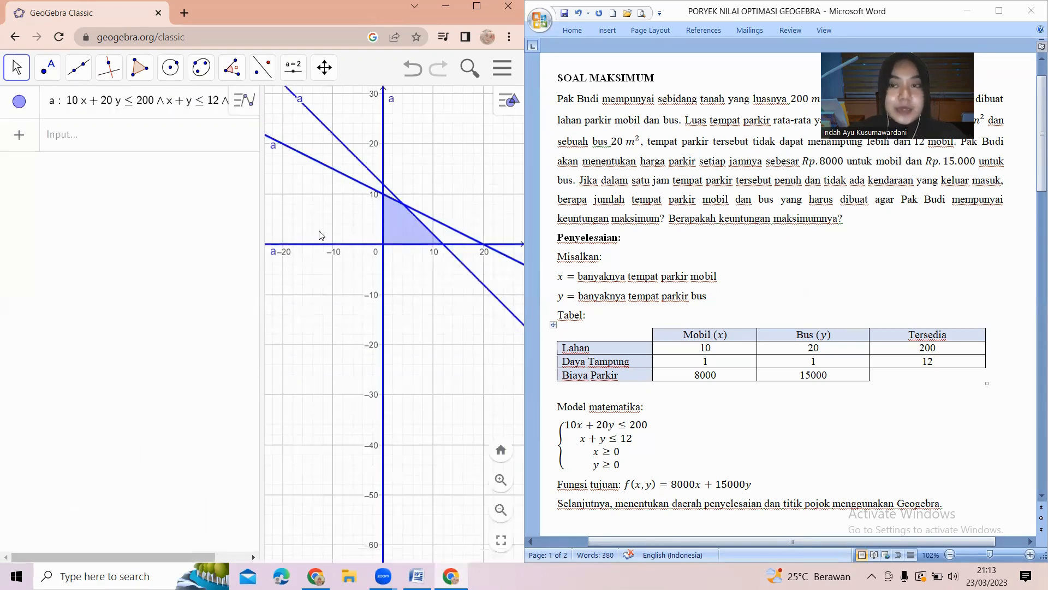
# Enter the boundary line 10x + 20y = 200 as a new equation.
pyautogui.click(147, 126)
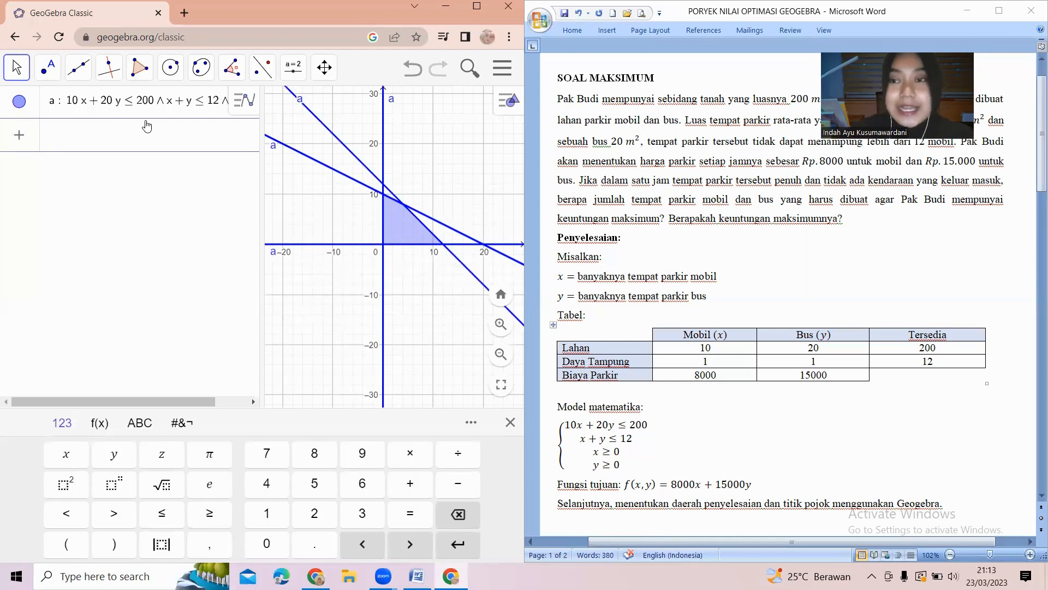
pyautogui.write('10 ')
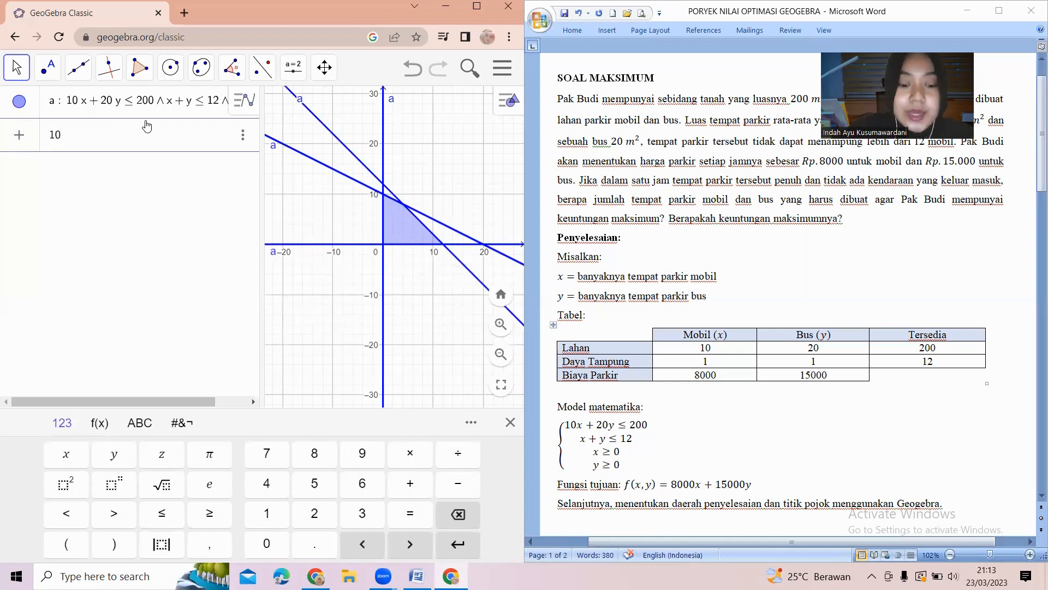
pyautogui.write('x + 2')
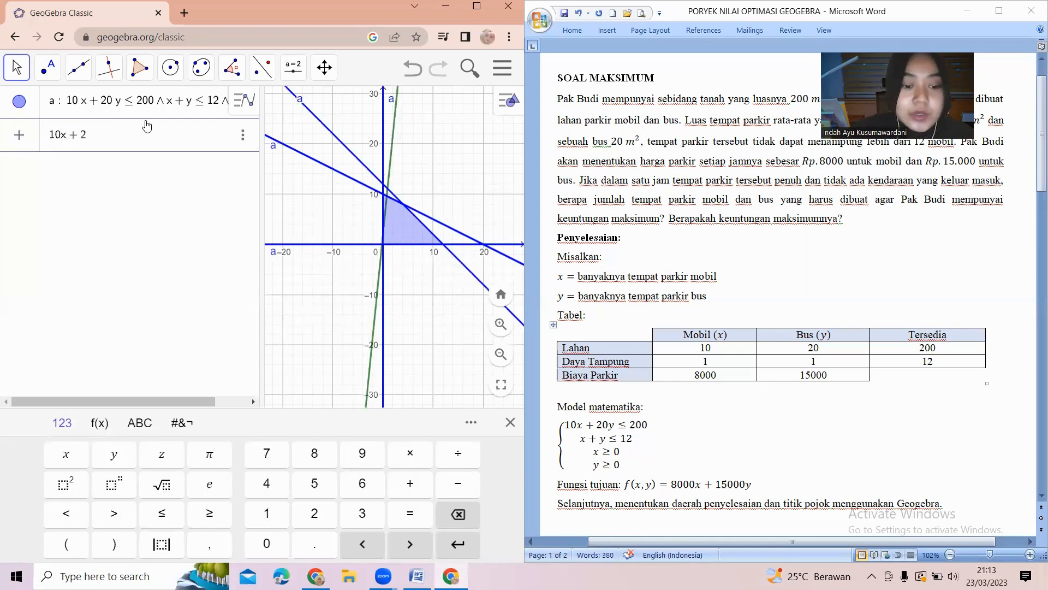
pyautogui.write('0 y = 200')
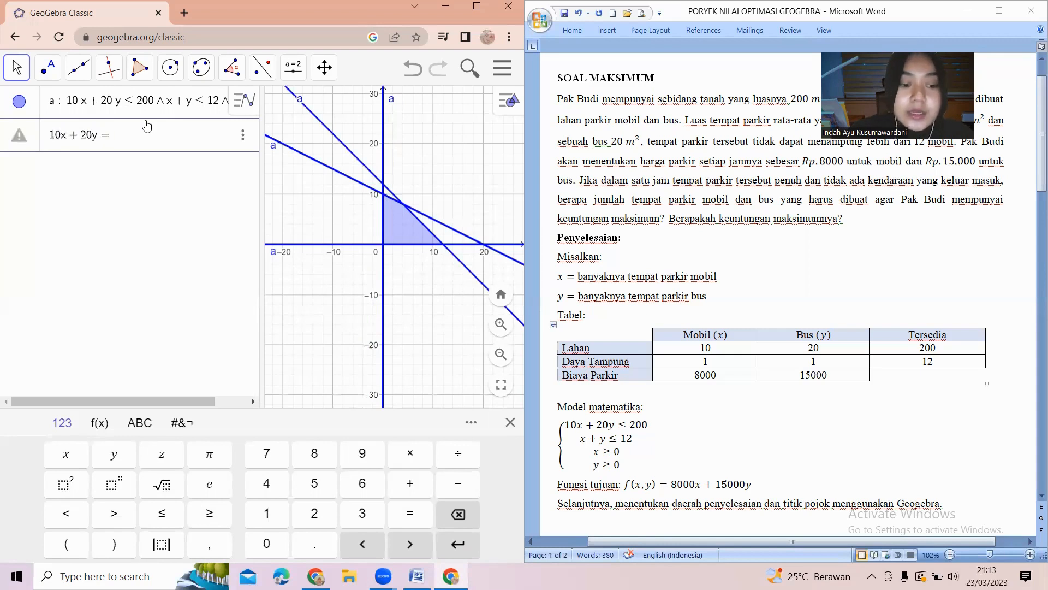
pyautogui.press('Return')
# Enter the boundary line x + y = 12 as another equation.
pyautogui.write('x')
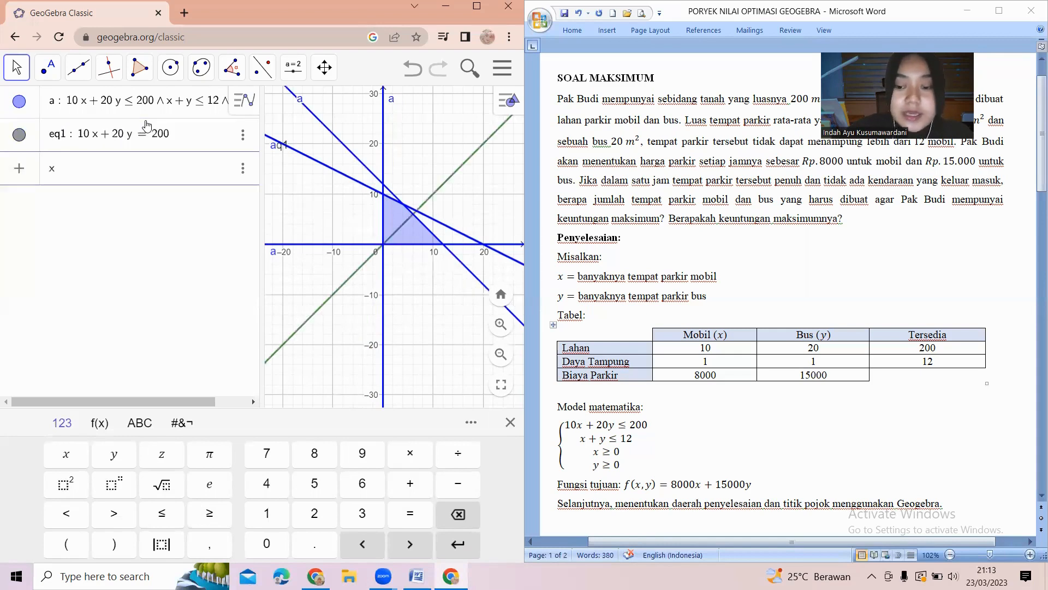
pyautogui.write(' + y = 12')
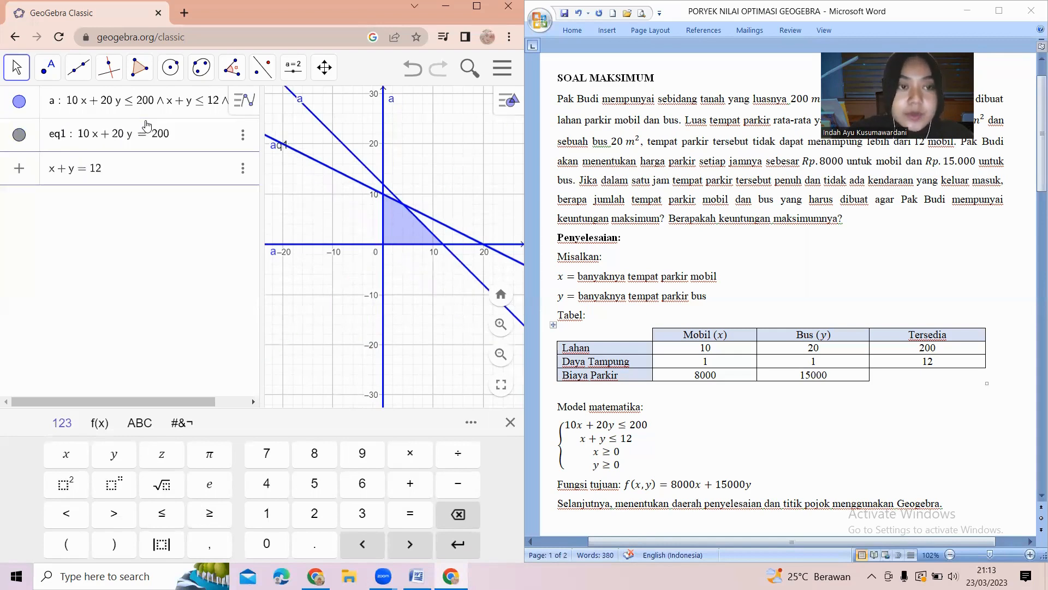
pyautogui.press('Return')
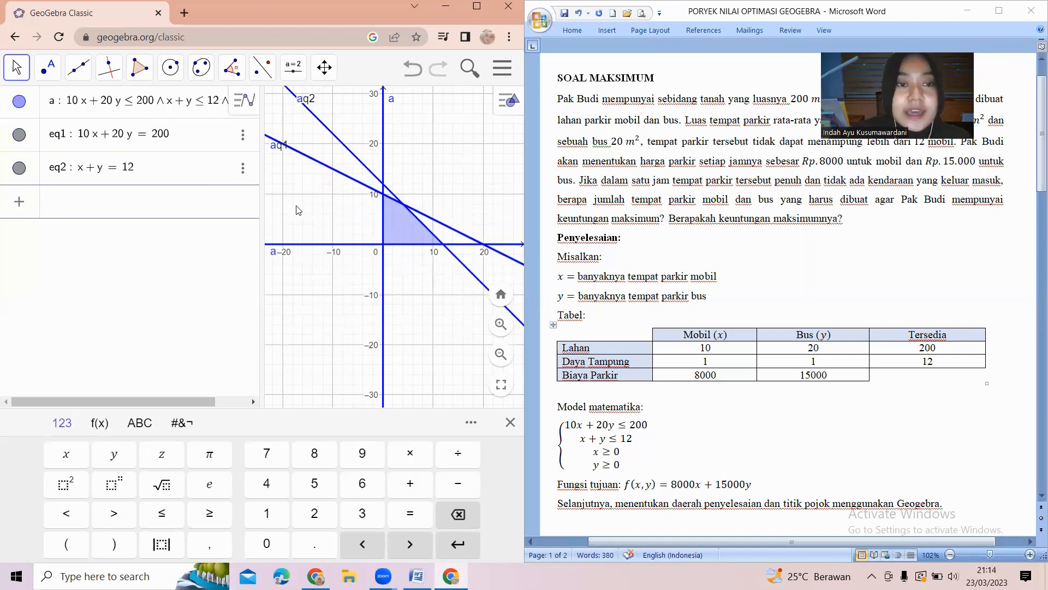
# Delete the 10x + 20y = 200 equation from the list.
pyautogui.click(243, 135)
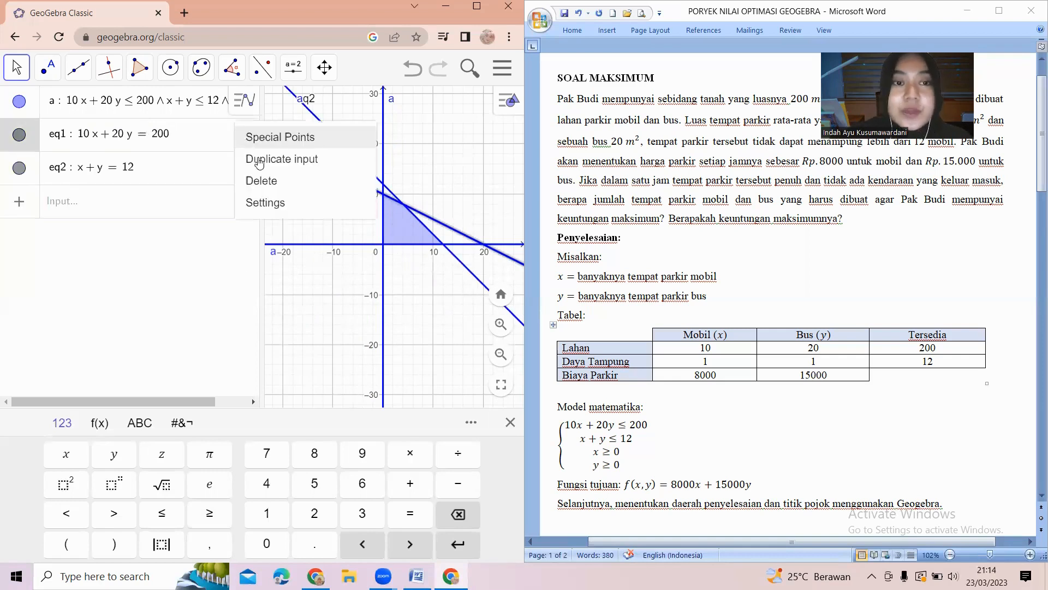
pyautogui.click(271, 183)
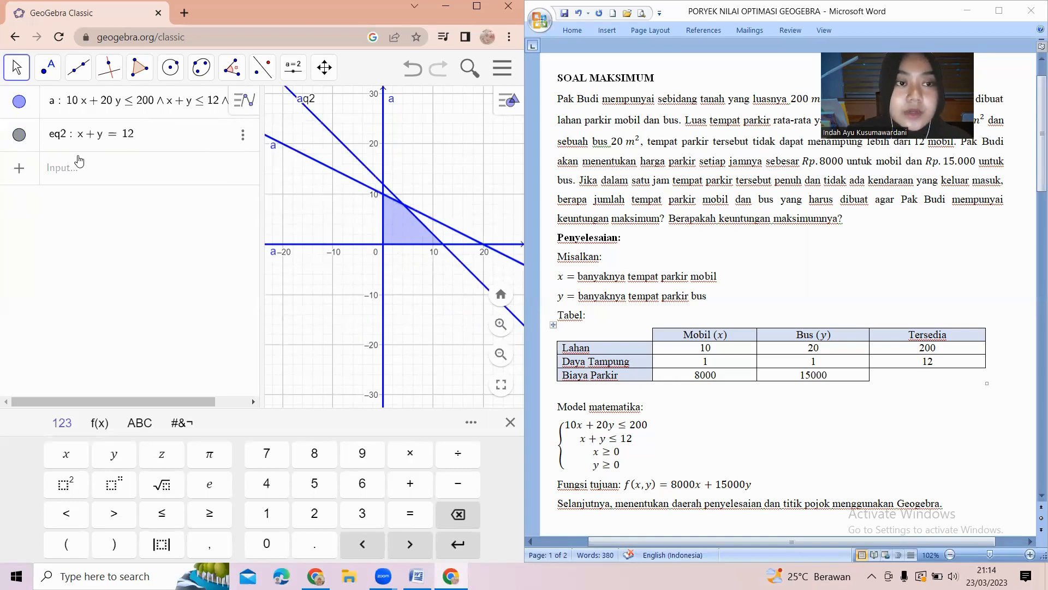
pyautogui.click(59, 172)
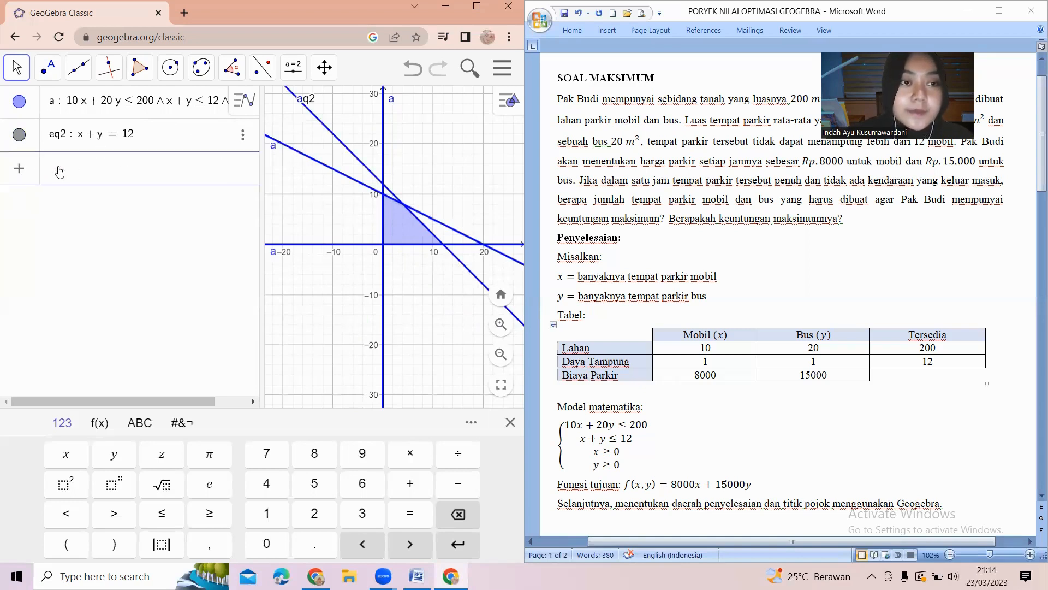
pyautogui.click(64, 133)
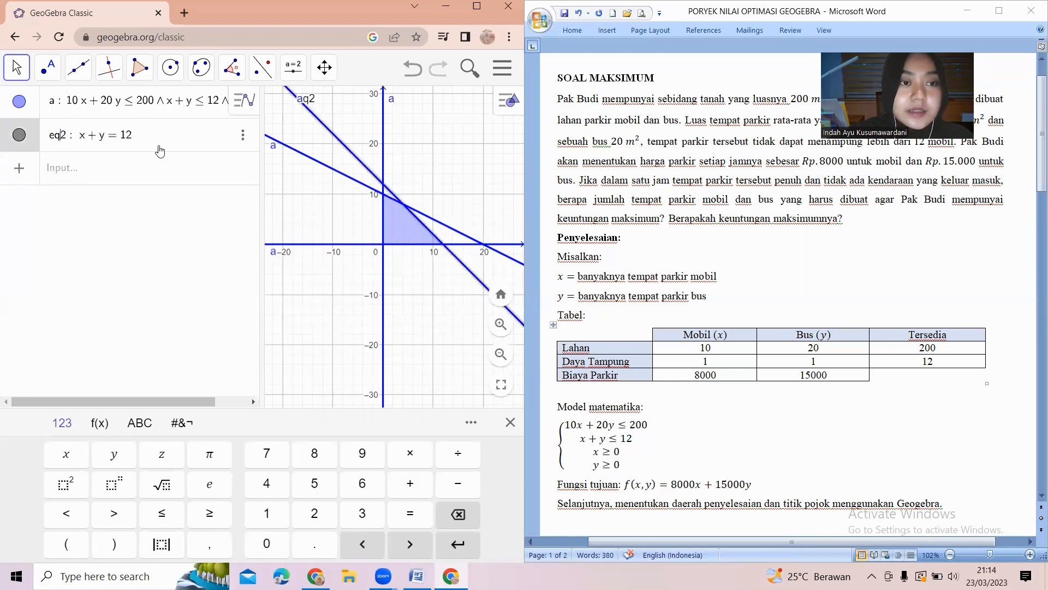
# Re-enter the equation 10x + 20y = 200 below x + y = 12.
pyautogui.click(175, 174)
pyautogui.write('1')
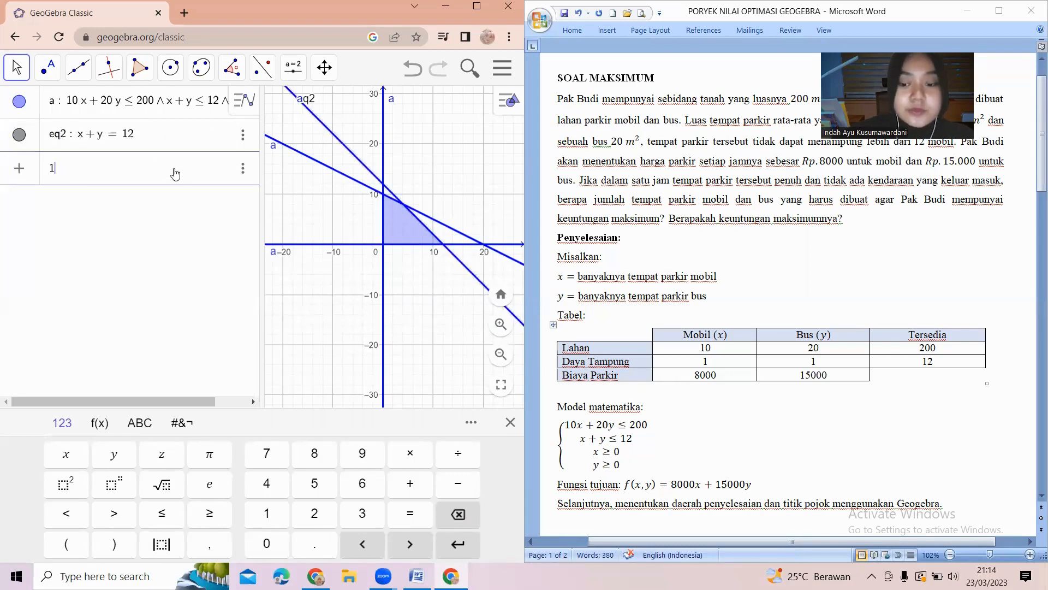
pyautogui.write('0x ')
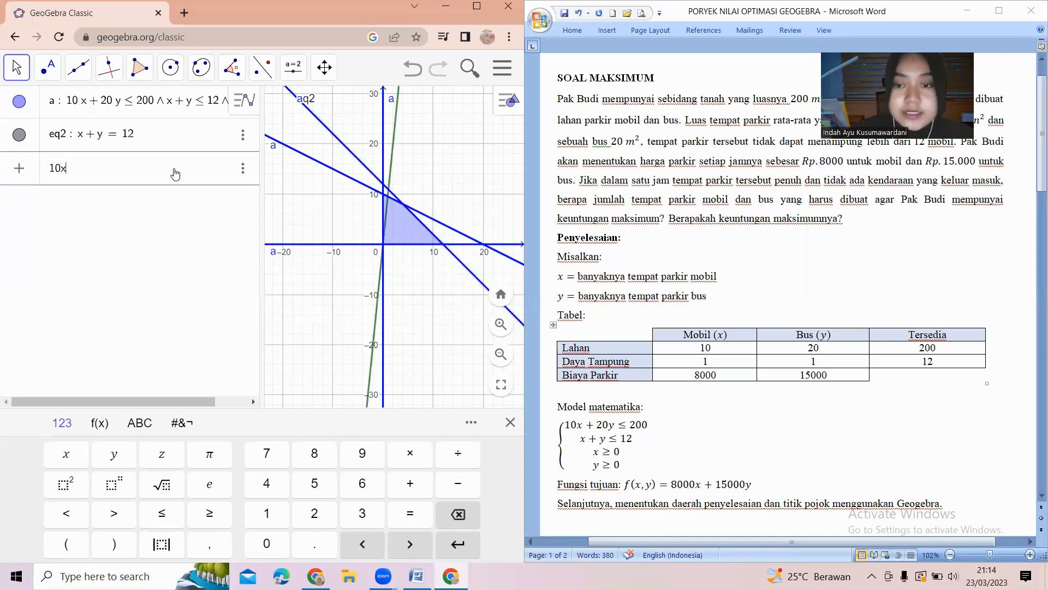
pyautogui.write('+')
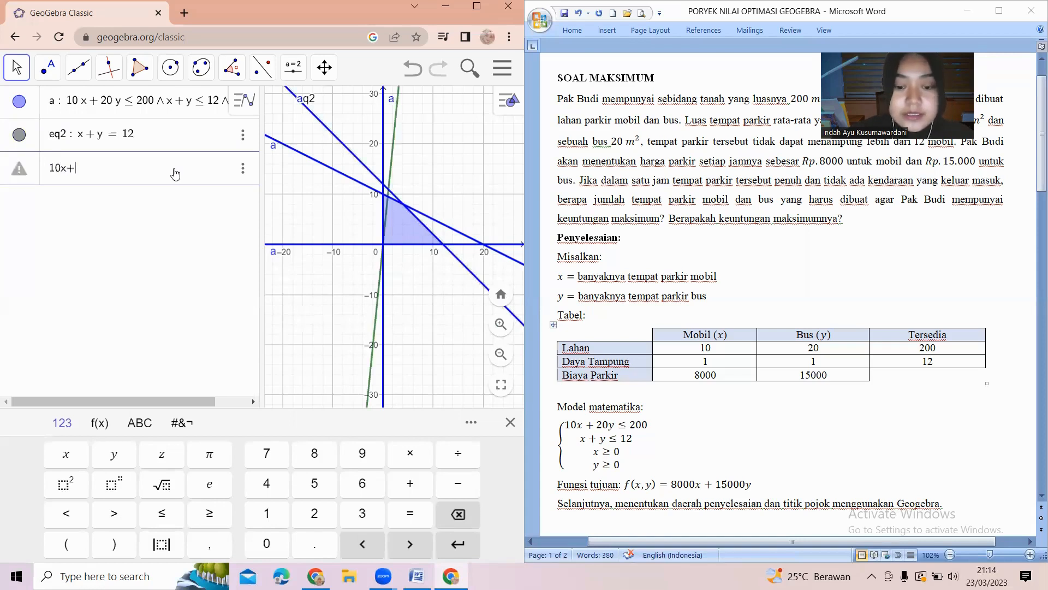
pyautogui.write(' 20y = 200')
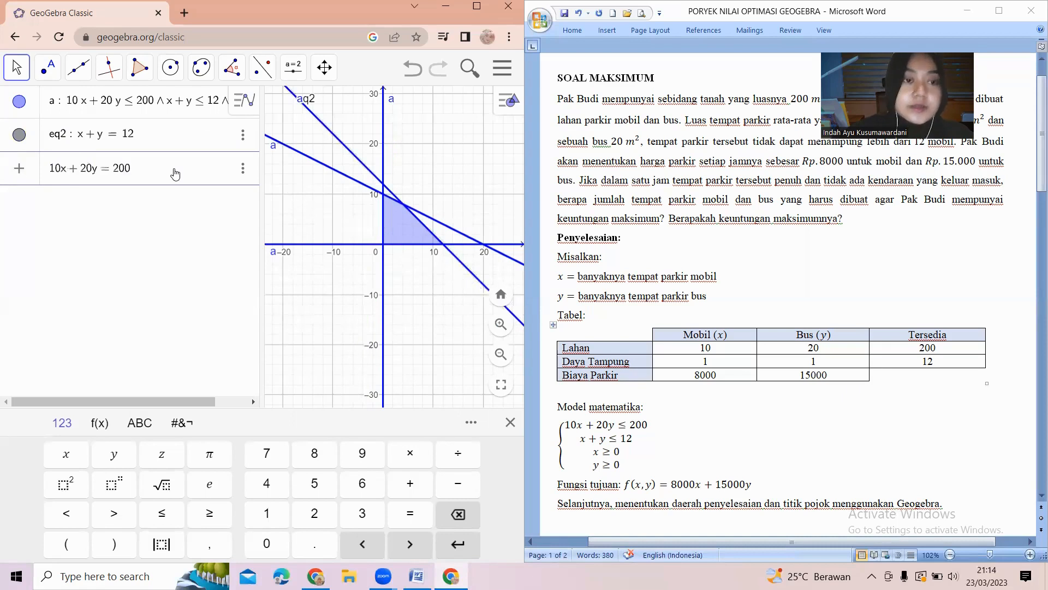
pyautogui.press('Return')
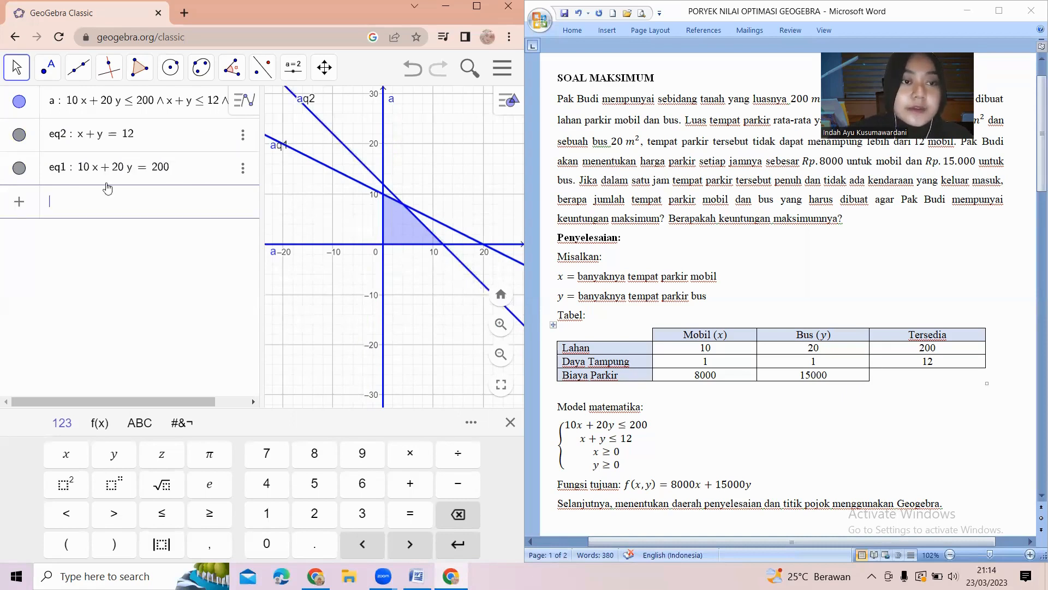
# Open the settings of the x + y = 12 line and set its label to show Name & Value.
pyautogui.click(151, 170)
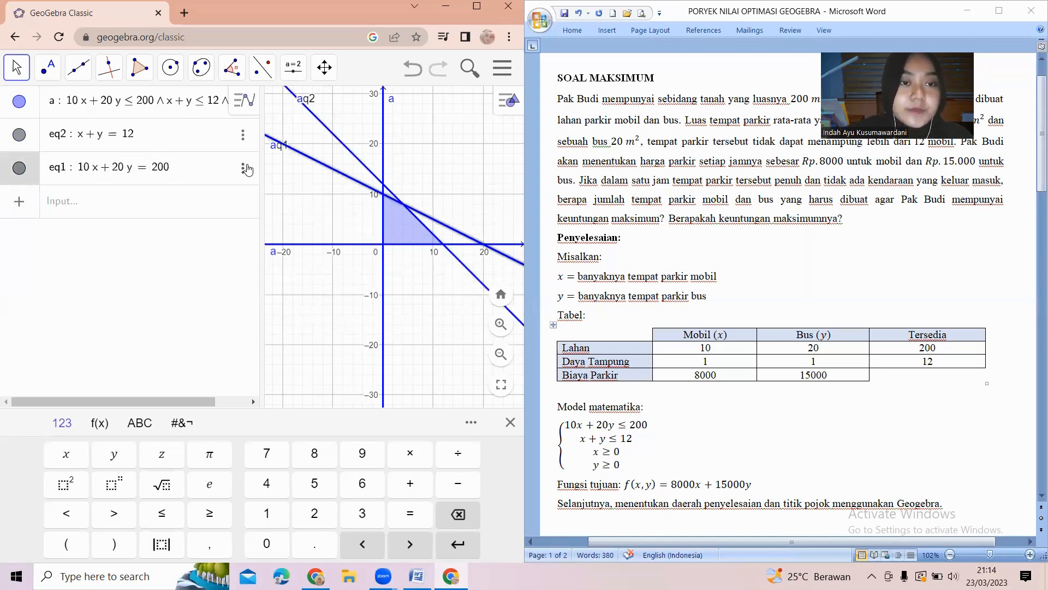
pyautogui.click(243, 136)
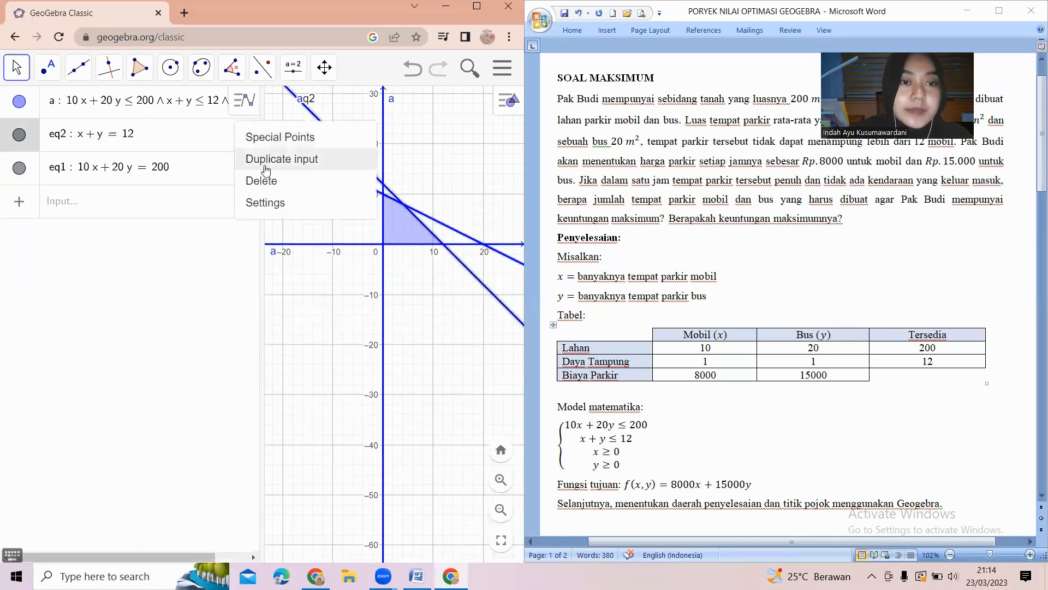
pyautogui.click(283, 211)
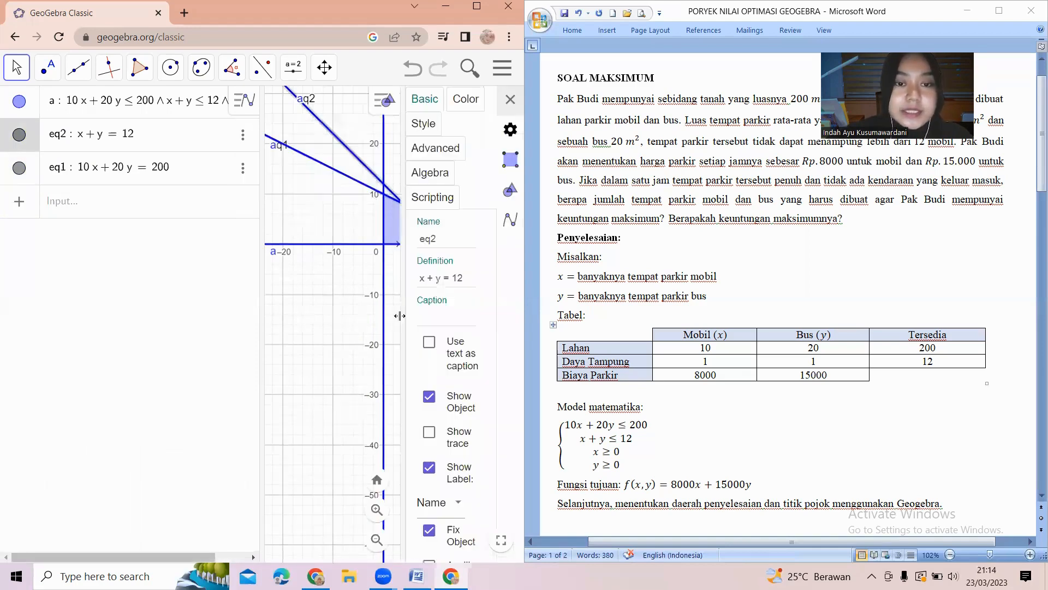
pyautogui.click(434, 505)
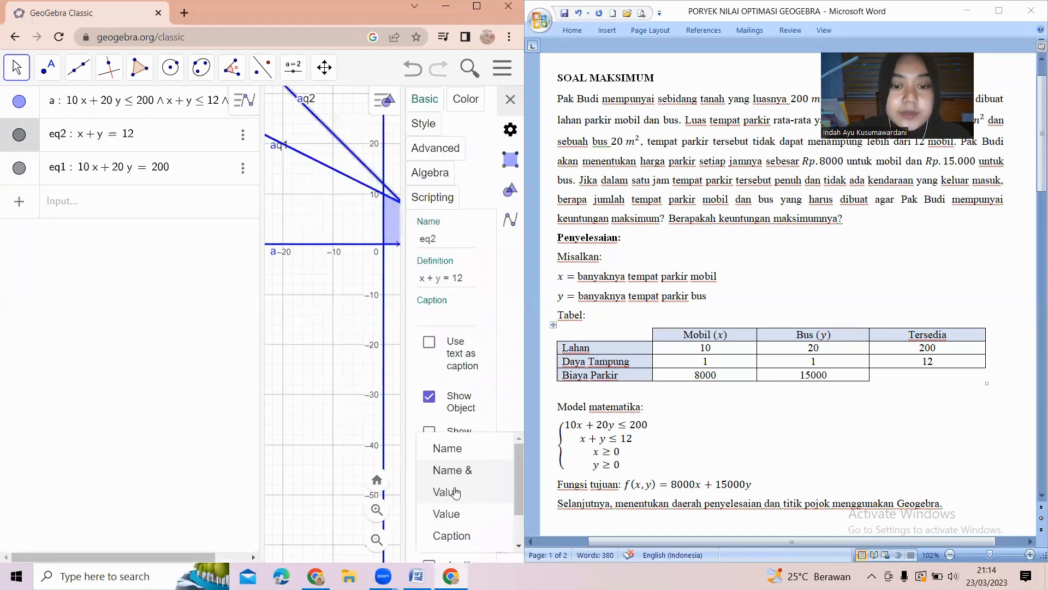
pyautogui.click(456, 495)
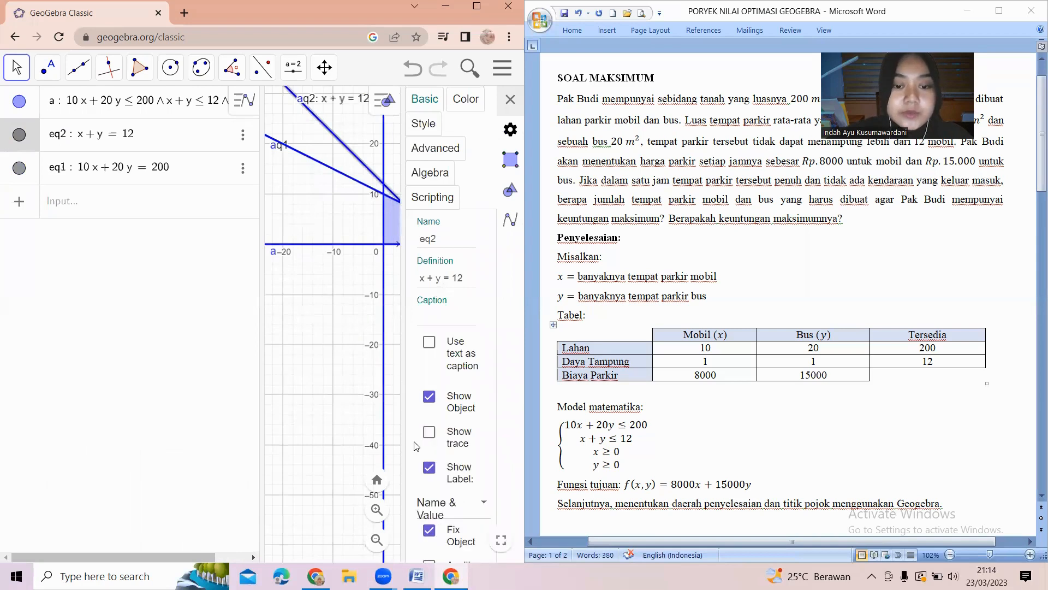
# Change the x + y = 12 line's label to show Value only.
pyautogui.click(457, 511)
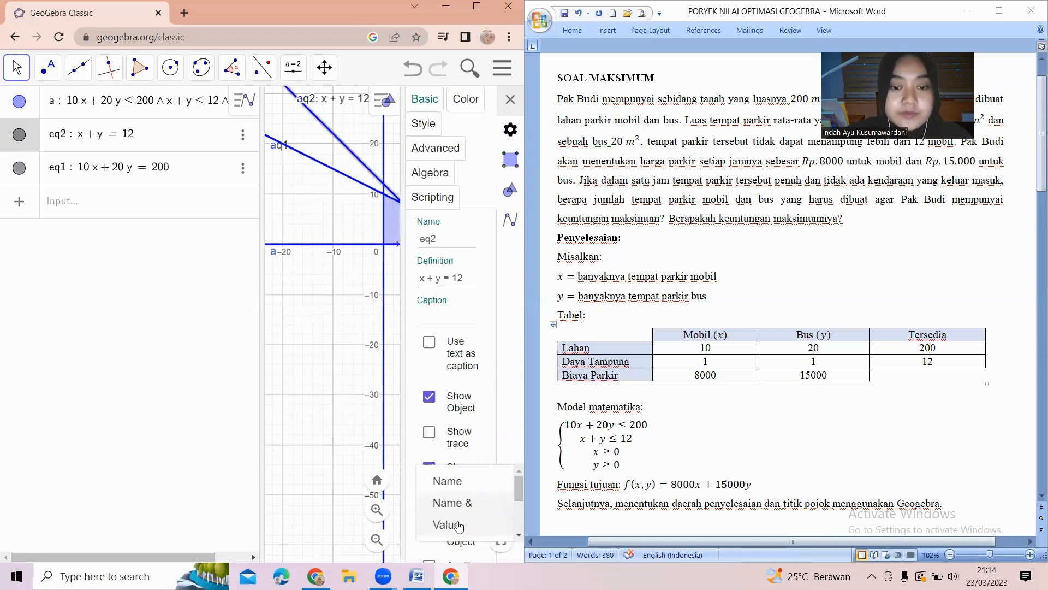
pyautogui.click(459, 526)
pyautogui.click(487, 516)
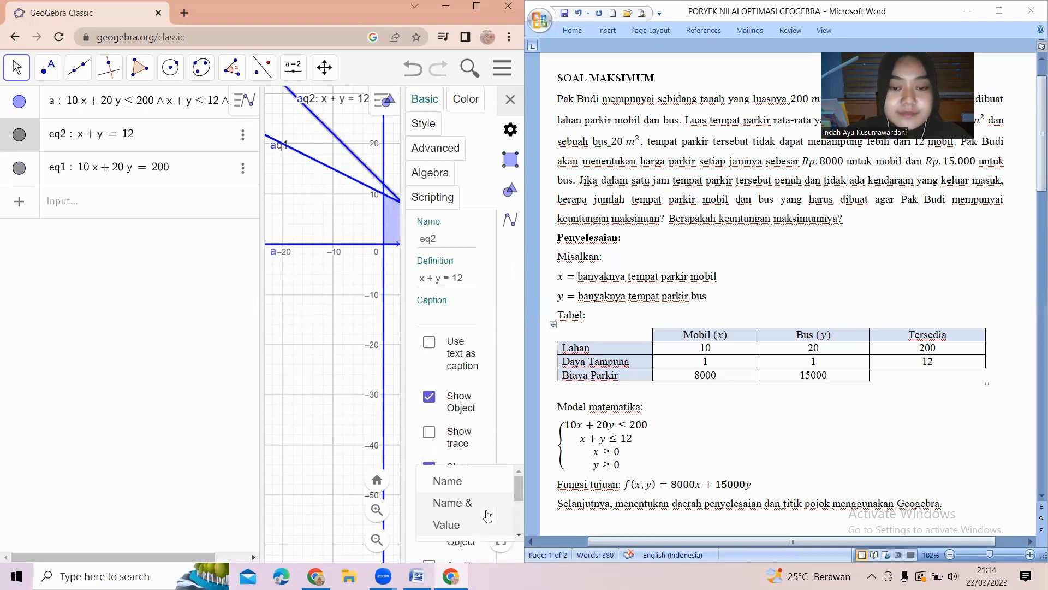
pyautogui.scroll(-1, 505, 498)
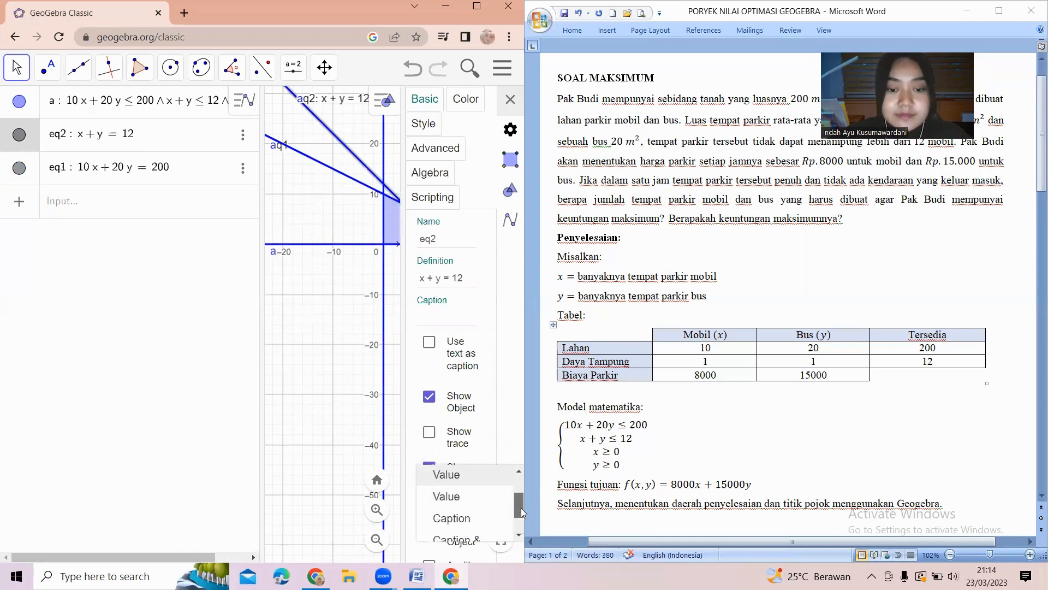
pyautogui.click(497, 492)
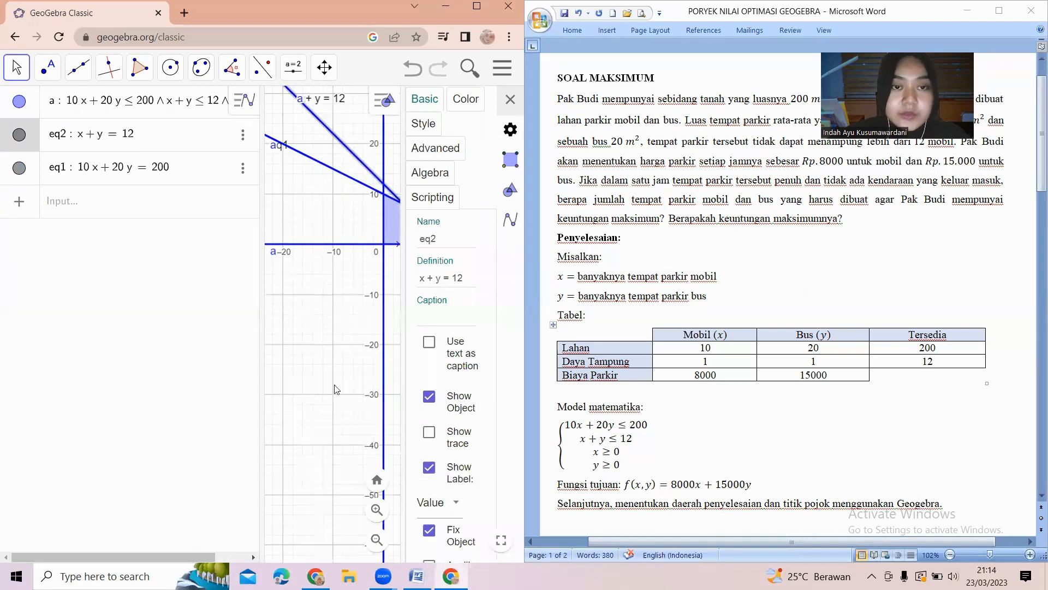
# Open the settings of the 10x + 20y = 200 line, set its label to show Value, and close the settings.
pyautogui.click(244, 167)
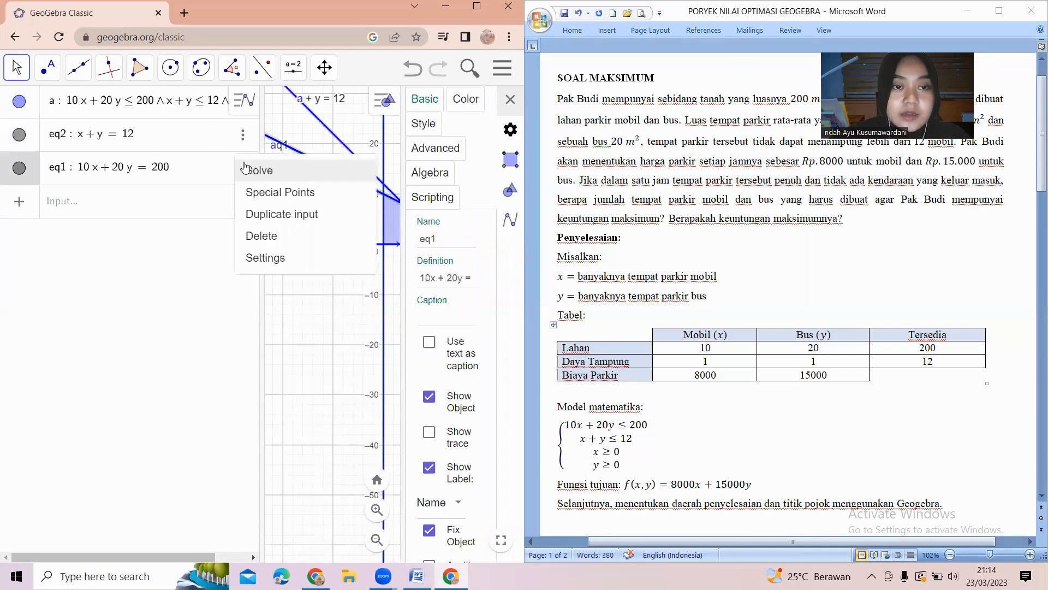
pyautogui.click(274, 256)
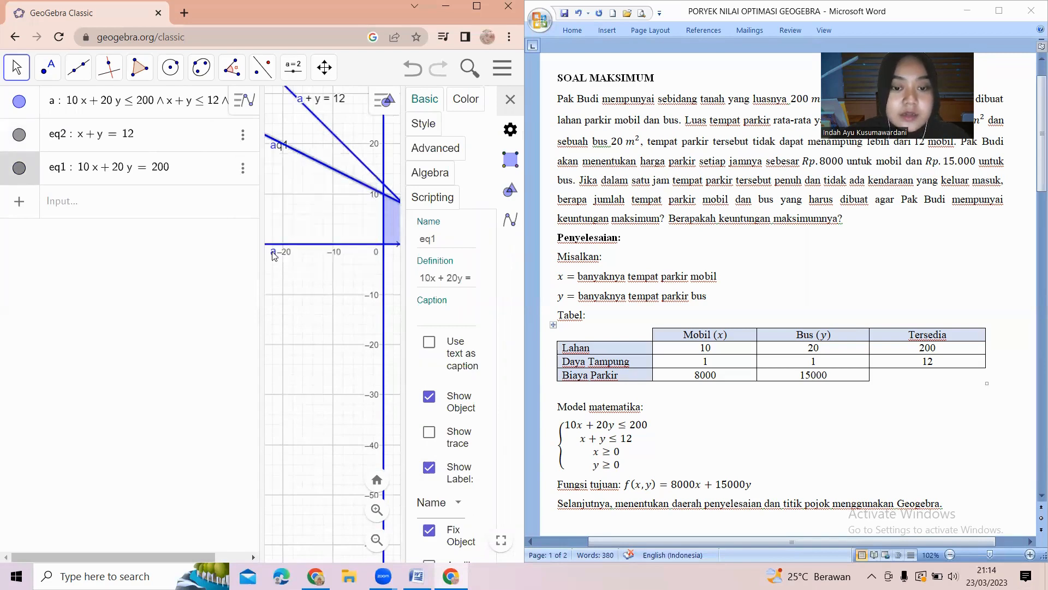
pyautogui.click(453, 508)
pyautogui.click(466, 518)
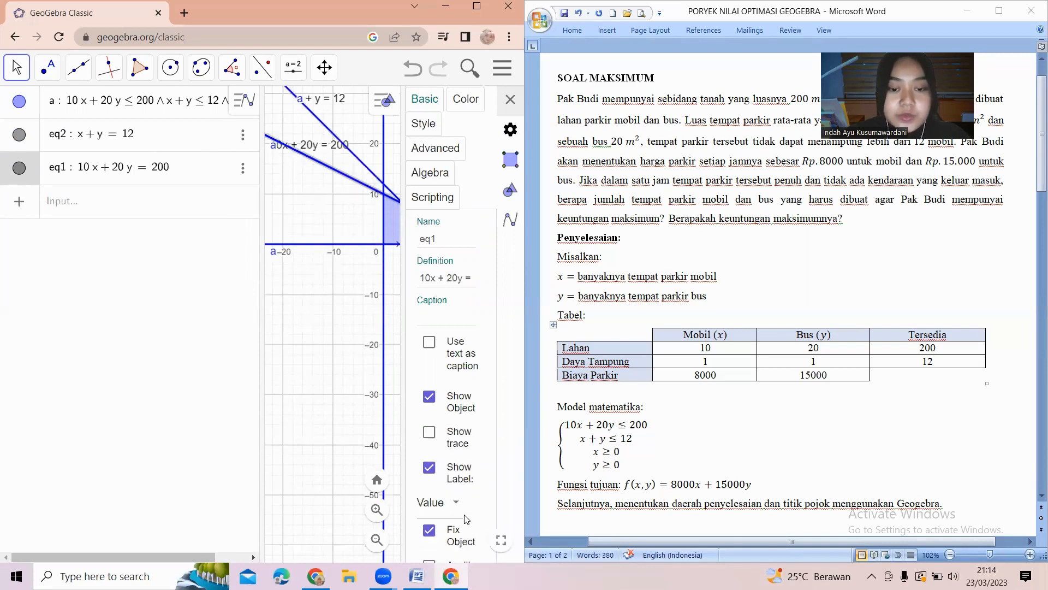
pyautogui.click(510, 99)
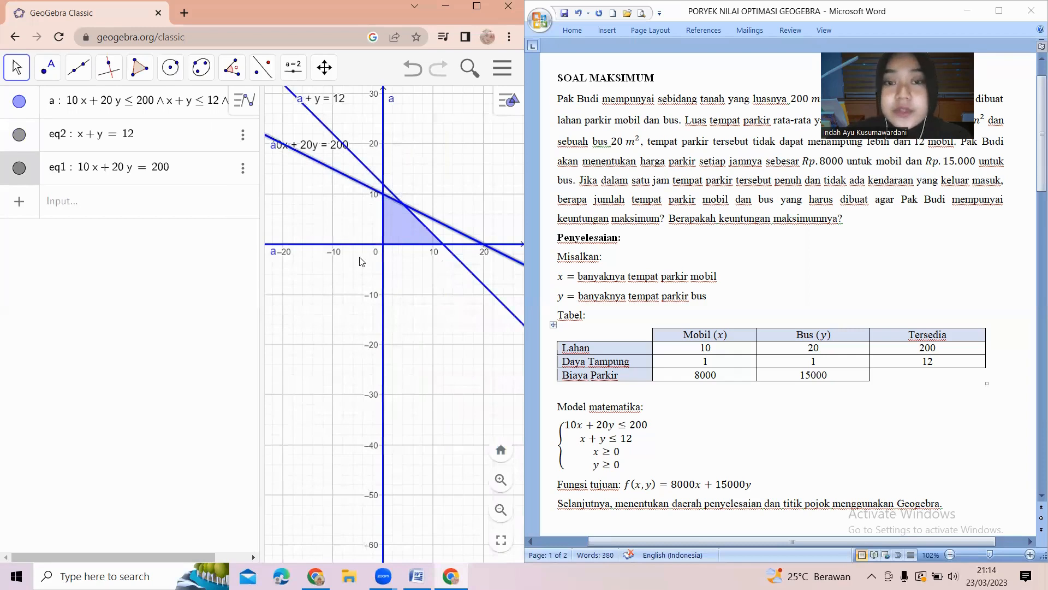
# Reposition the labels of the x + y = 12 and 10x + 20y = 200 lines clear of the shaded region.
pyautogui.scroll(3, 328, 211)
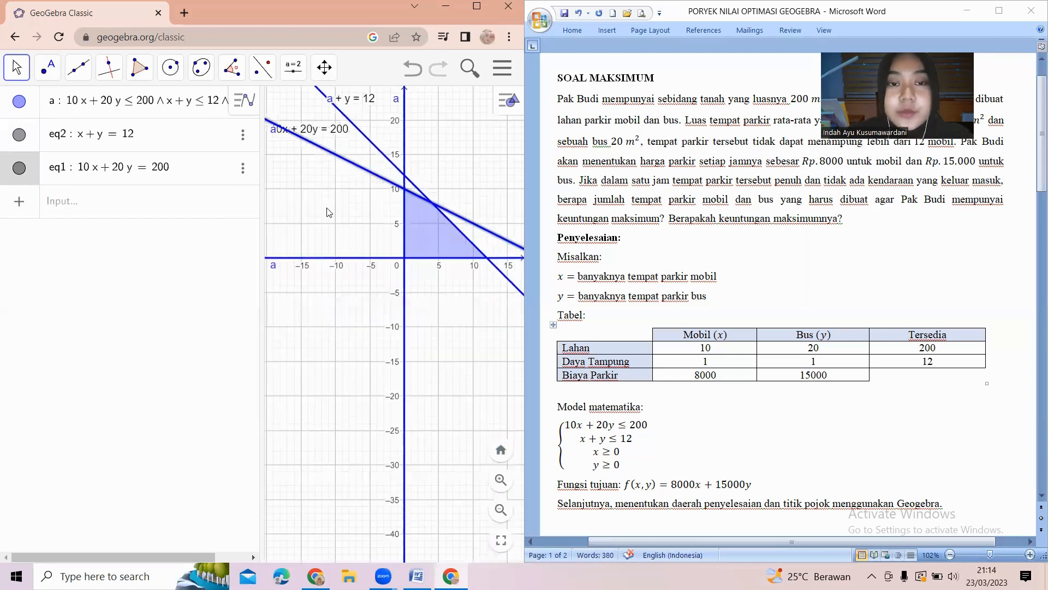
pyautogui.scroll(3, 327, 210)
pyautogui.moveTo(327, 209); pyautogui.dragTo(343, 323)
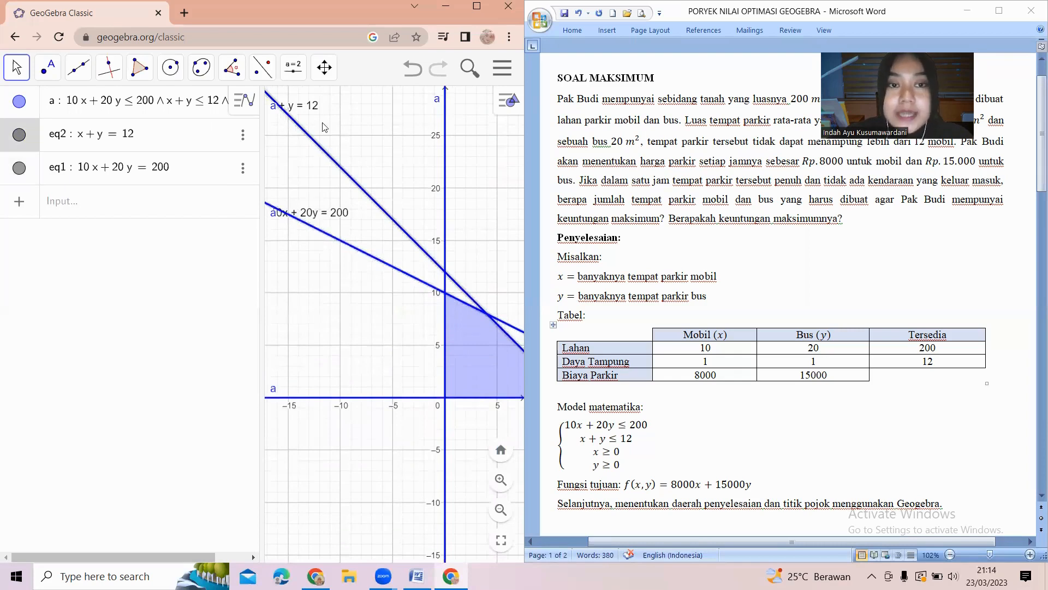
pyautogui.moveTo(310, 109); pyautogui.dragTo(390, 154)
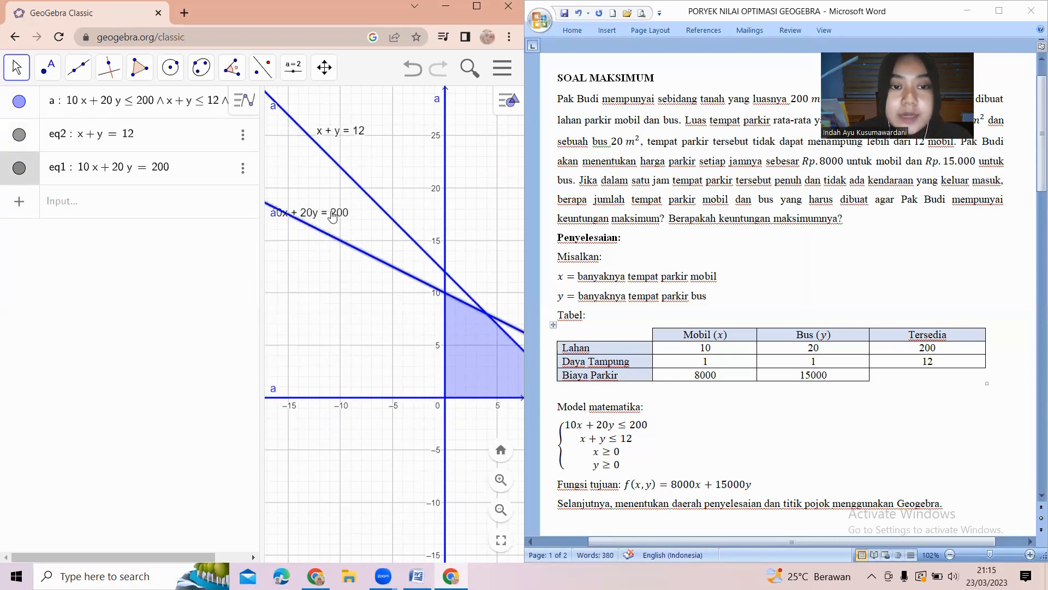
pyautogui.moveTo(332, 216); pyautogui.dragTo(352, 267)
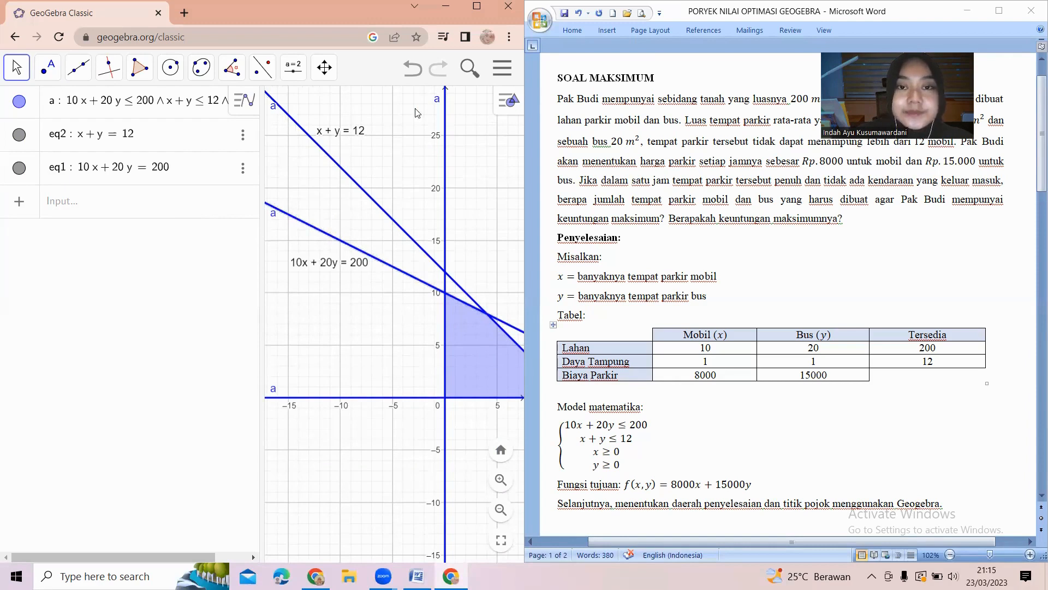
pyautogui.moveTo(374, 335); pyautogui.dragTo(320, 335)
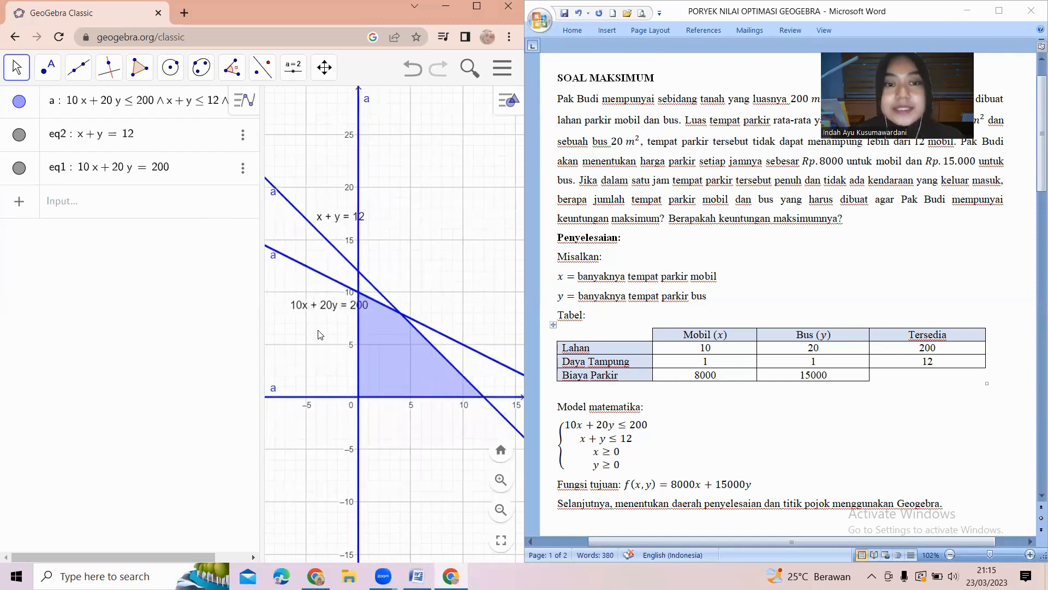
# Use Intersect to mark the four corner points of the feasible region at the origin, both x-y intersections and the y-axis.
pyautogui.click(47, 68)
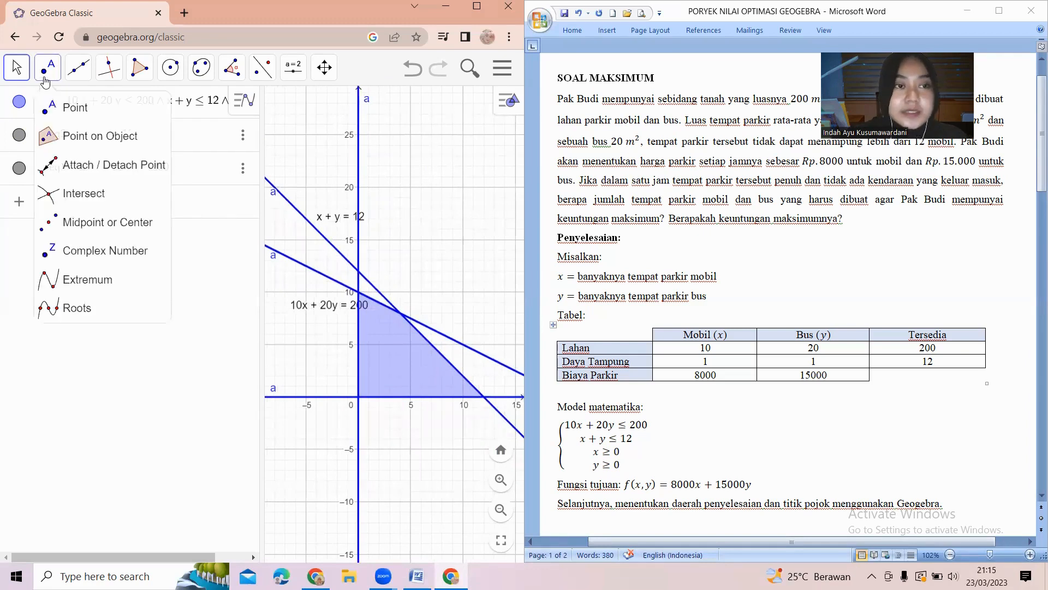
pyautogui.click(84, 195)
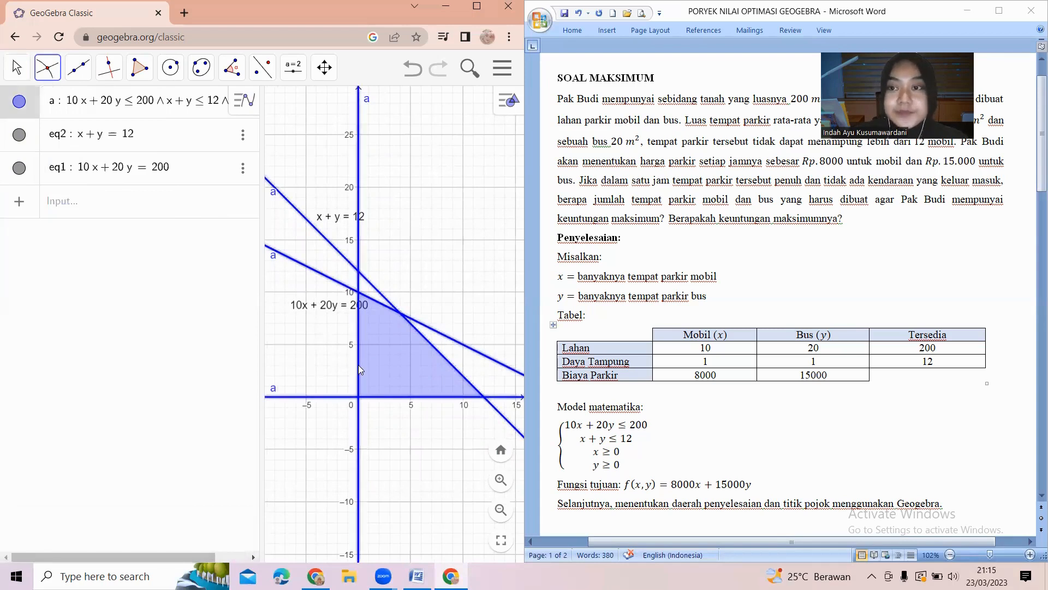
pyautogui.click(379, 402)
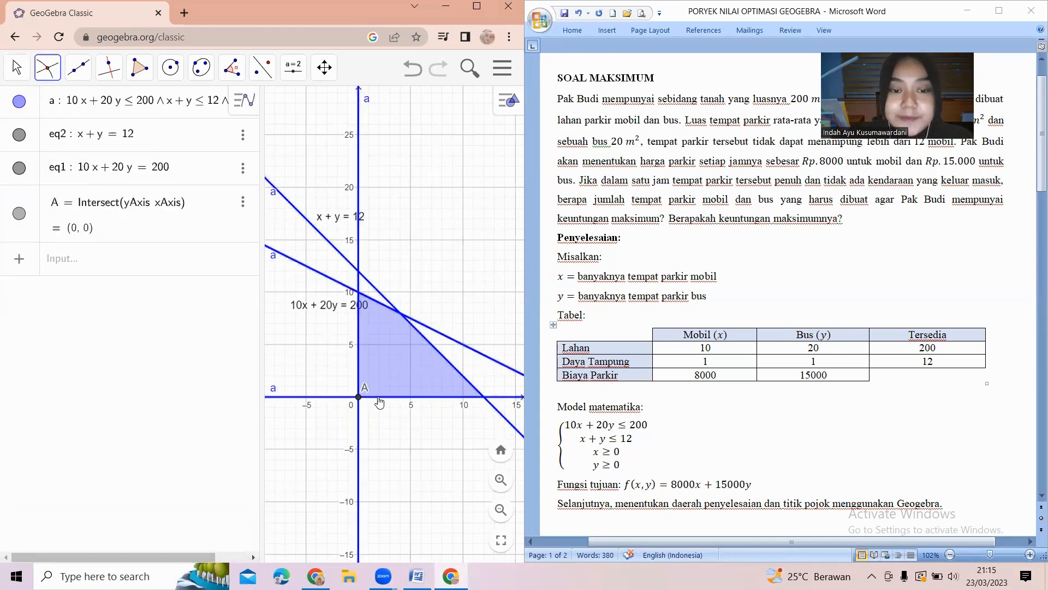
pyautogui.click(474, 385)
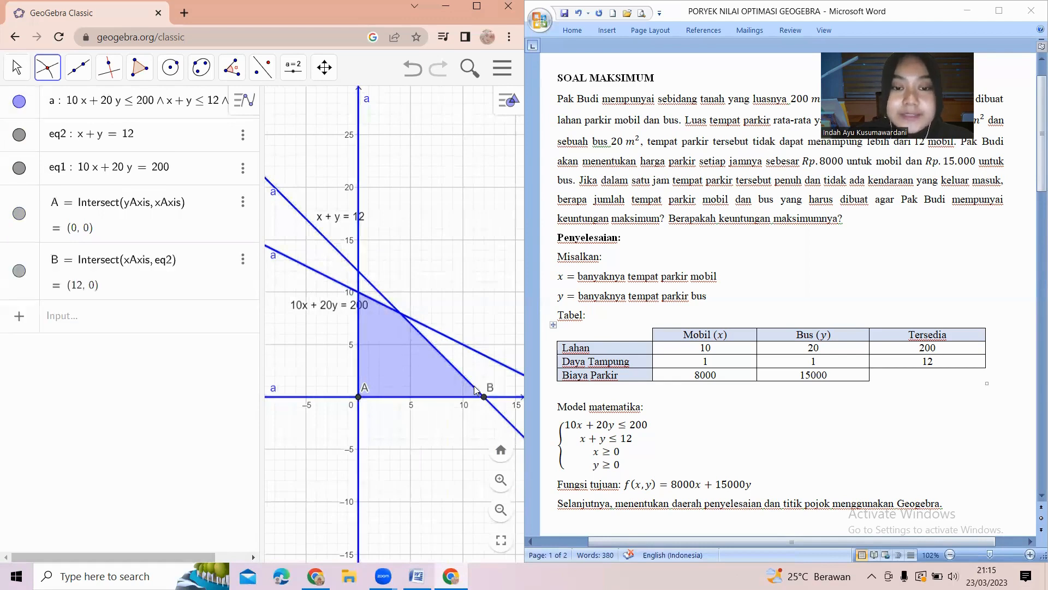
pyautogui.click(386, 304)
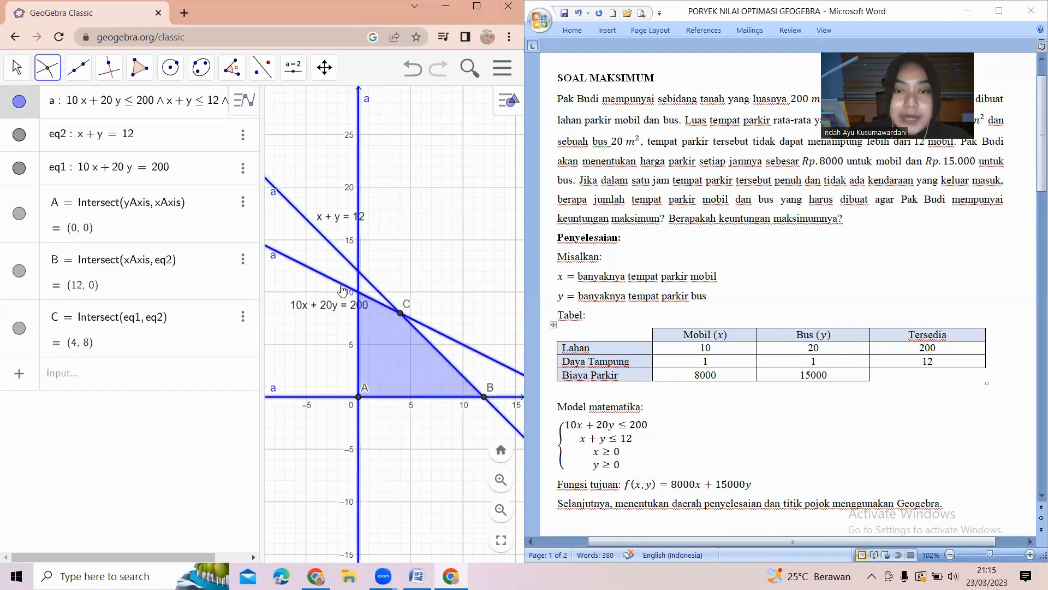
pyautogui.click(342, 287)
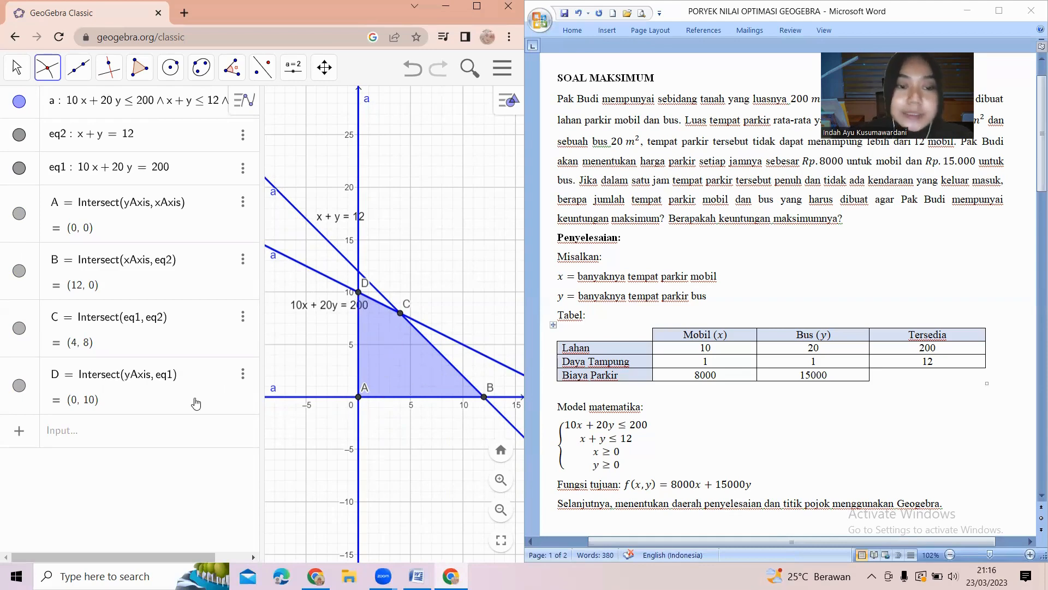
# Enter the objective line 8000x + 15000y = k, creating slider k.
pyautogui.click(176, 434)
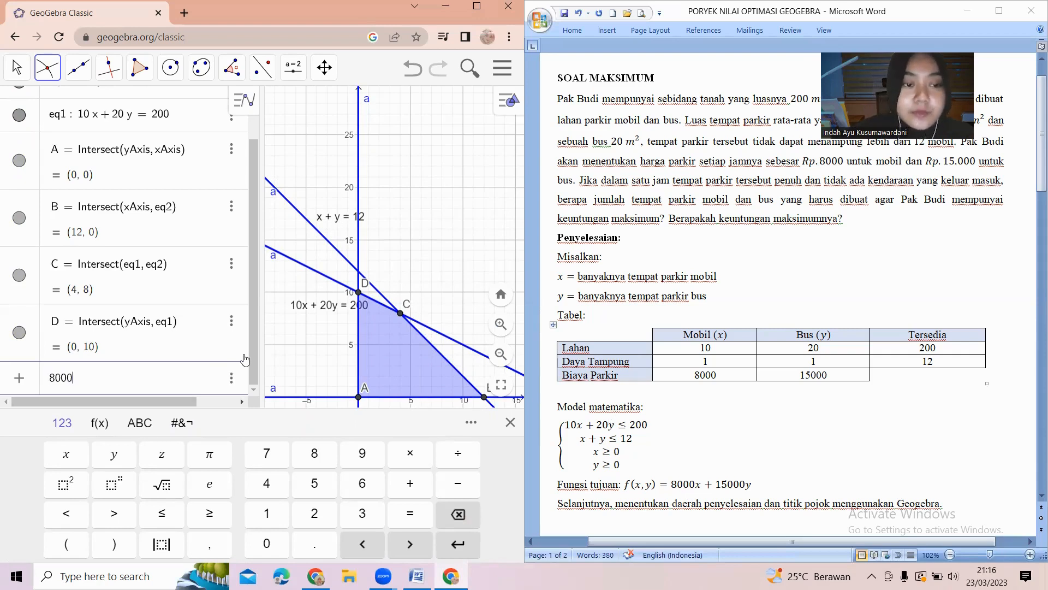
pyautogui.write('x+')
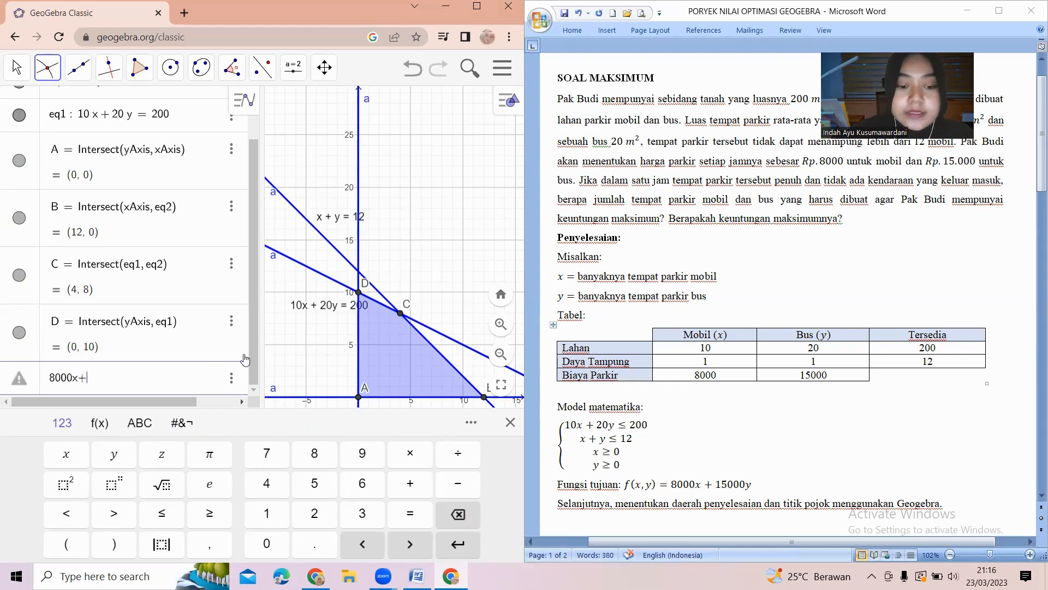
pyautogui.write('15000')
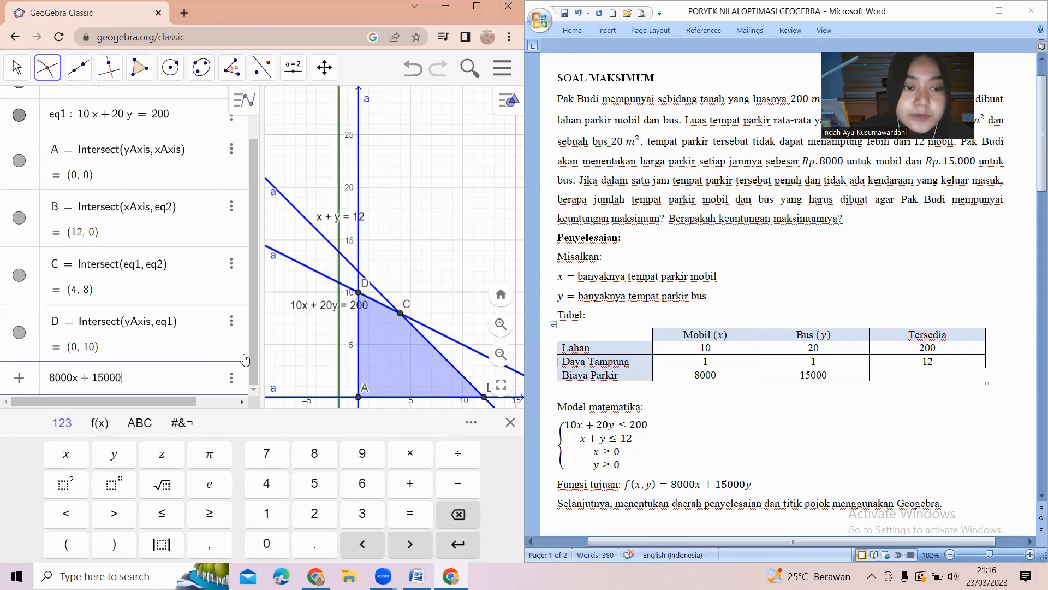
pyautogui.write('y')
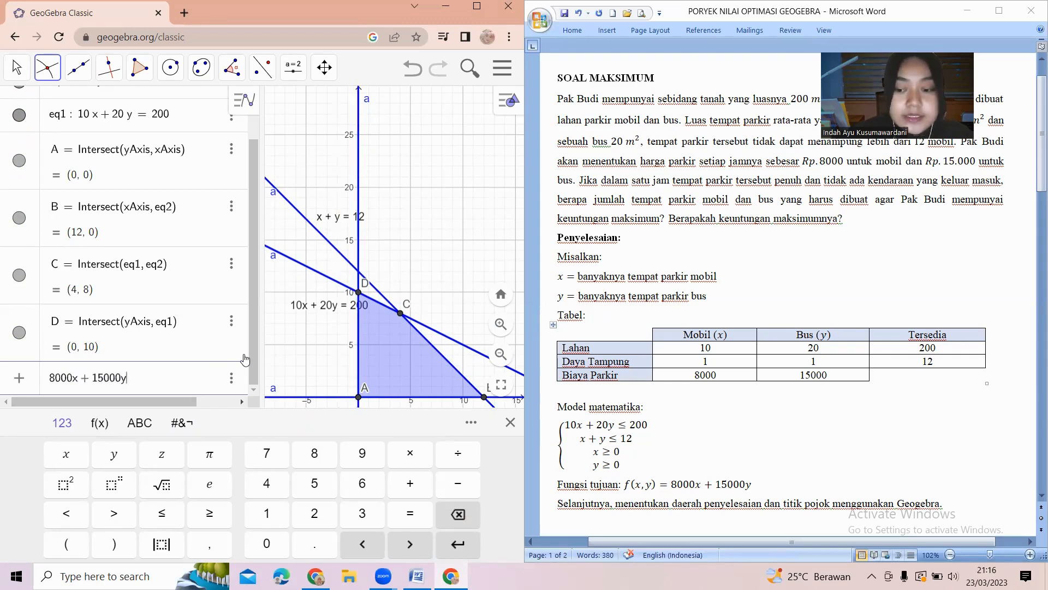
pyautogui.write('=k')
pyautogui.press('Return')
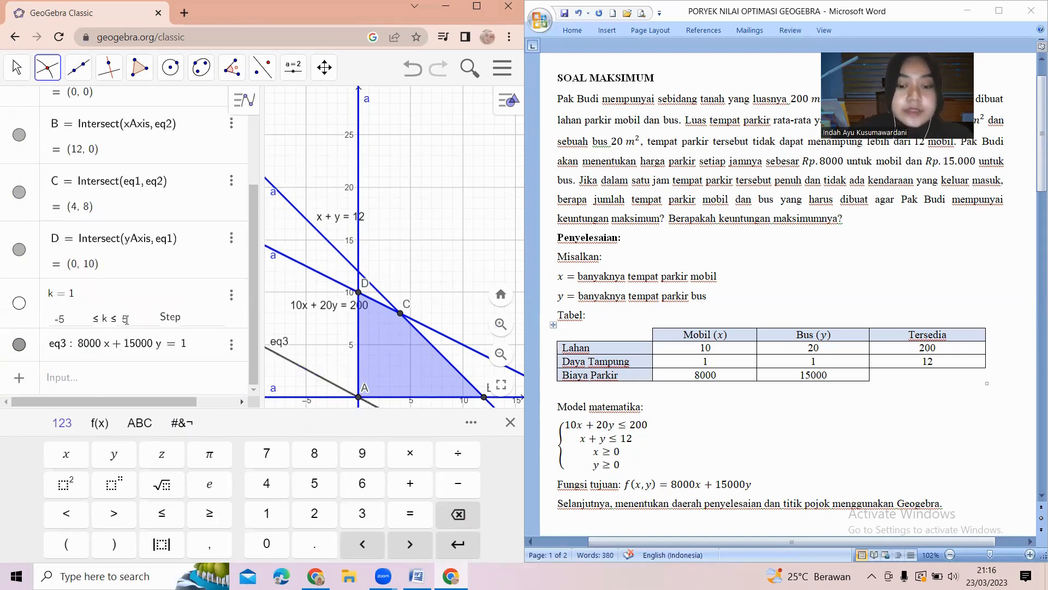
# Set slider k's range to run from 0 to 200000.
pyautogui.doubleClick(126, 320)
pyautogui.write('100')
pyautogui.press('BackSpace')
pyautogui.press('BackSpace')
pyautogui.press('BackSpace')
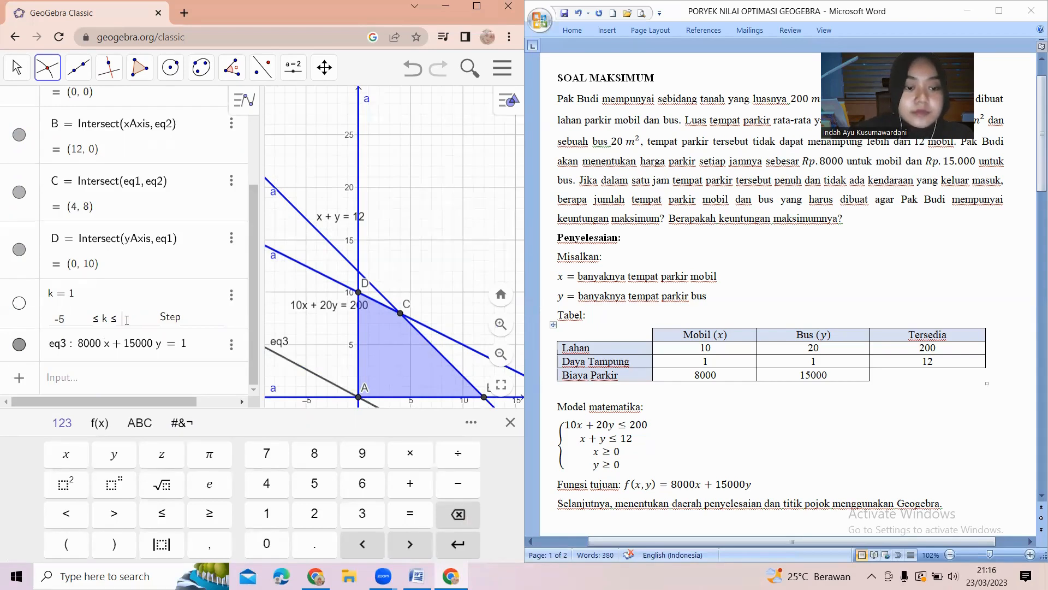
pyautogui.write('20000')
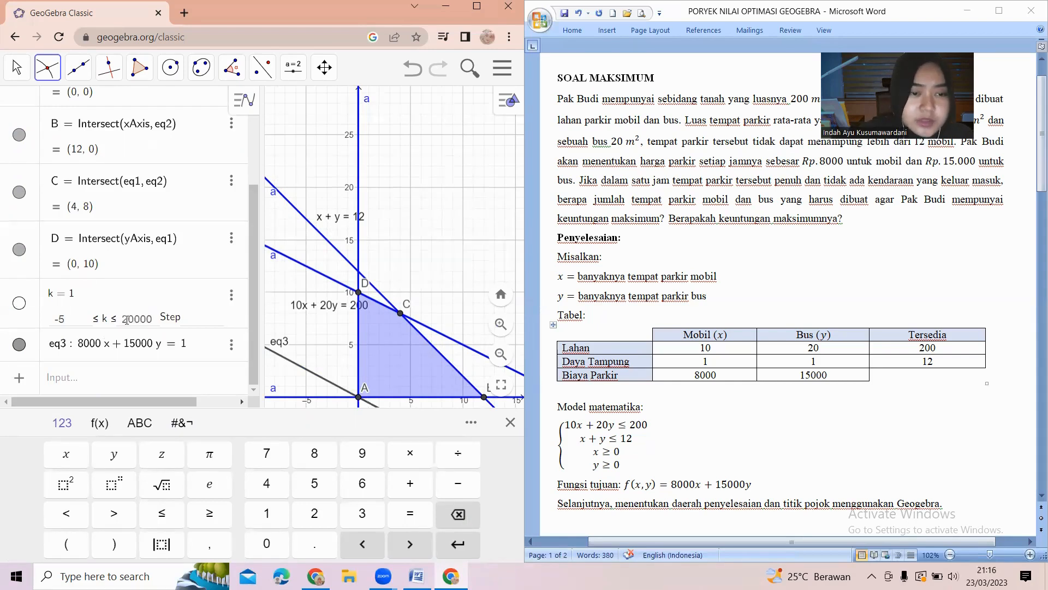
pyautogui.write('0')
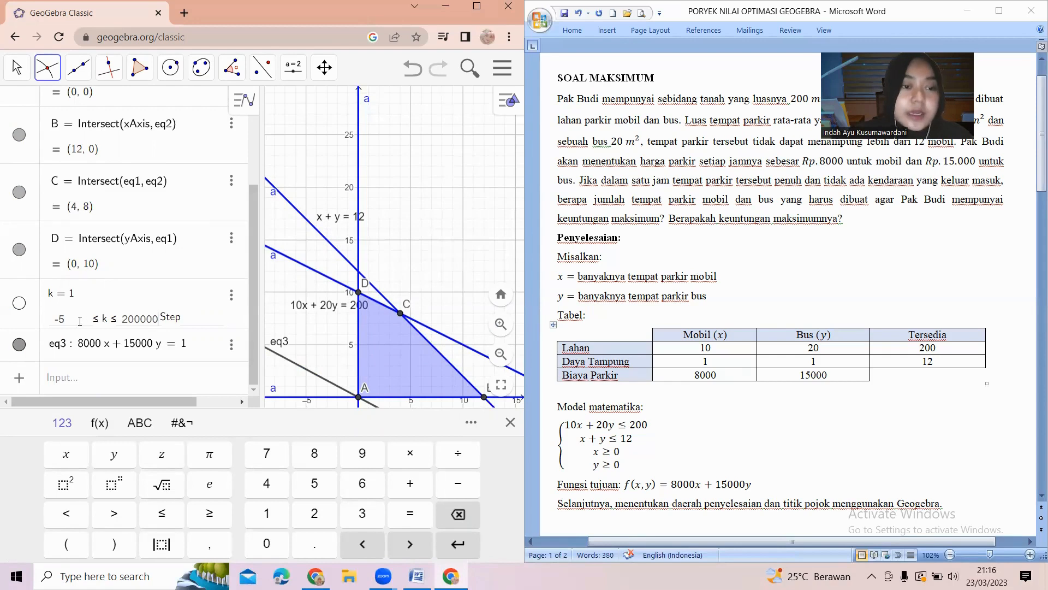
pyautogui.press('BackSpace')
pyautogui.press('BackSpace')
pyautogui.write('0')
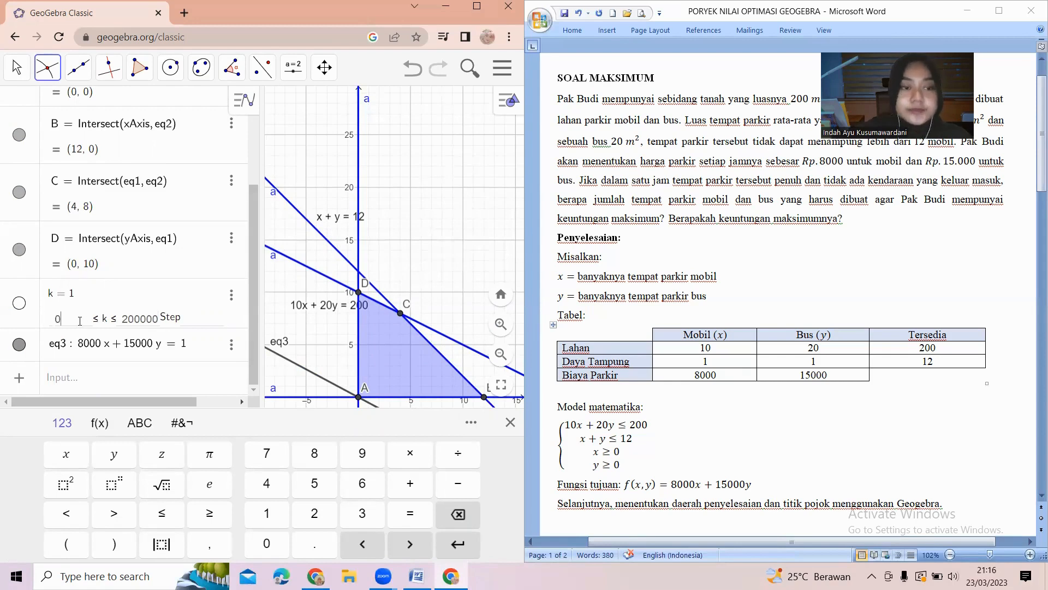
pyautogui.press('Return')
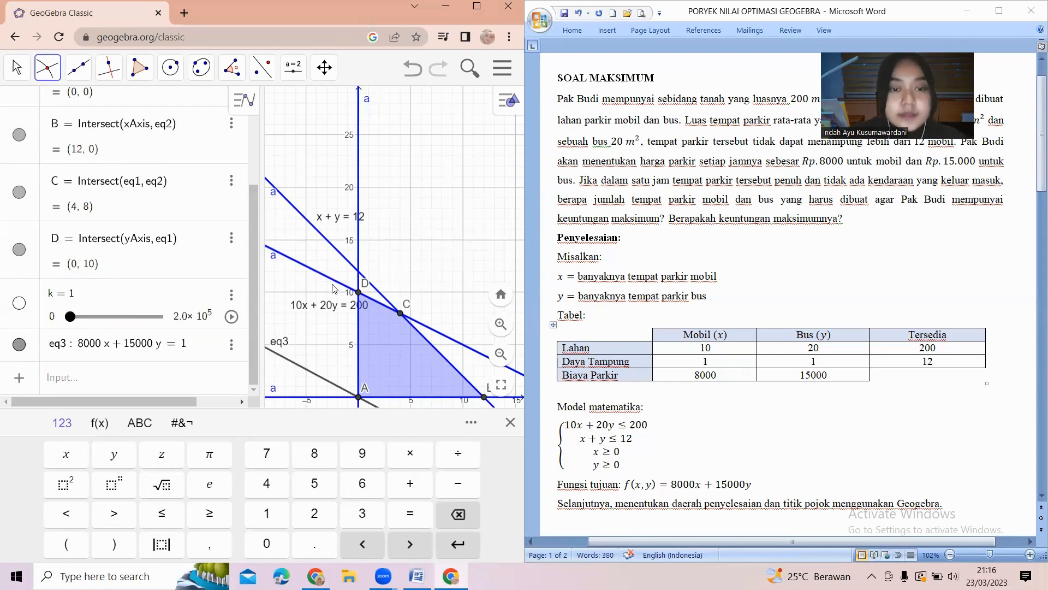
# Hide the keyboard and set slider k to 0.
pyautogui.click(510, 422)
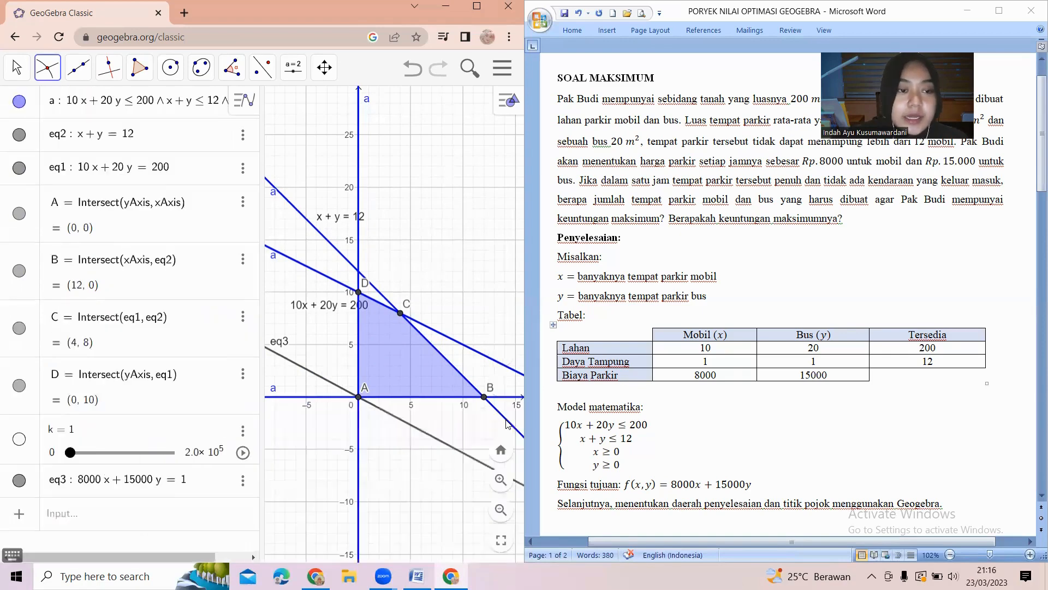
pyautogui.moveTo(72, 456); pyautogui.dragTo(54, 484)
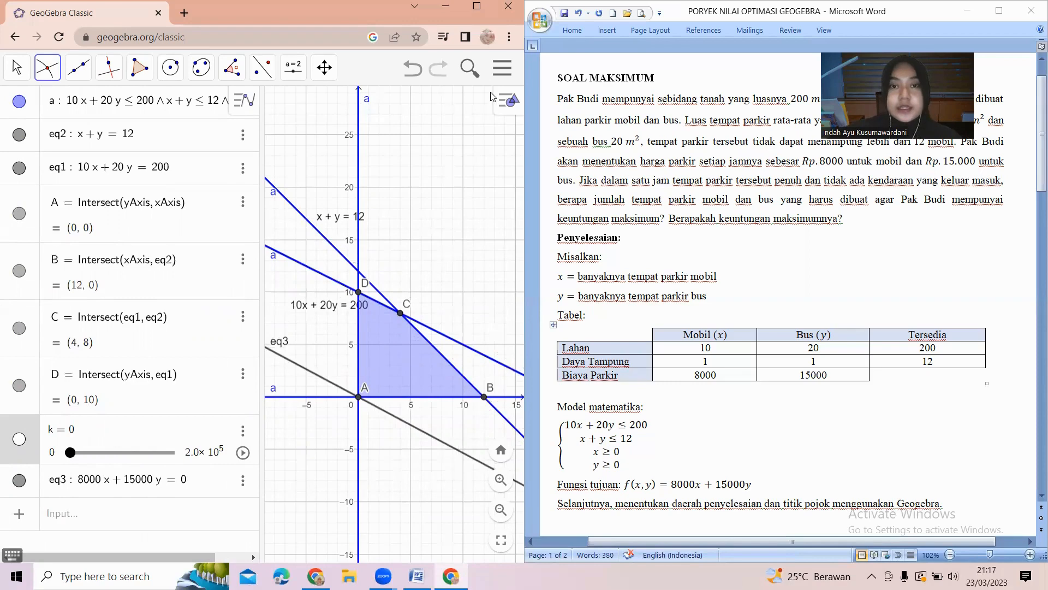
# Maximize the GeoGebra browser window to fill the screen.
pyautogui.click(478, 6)
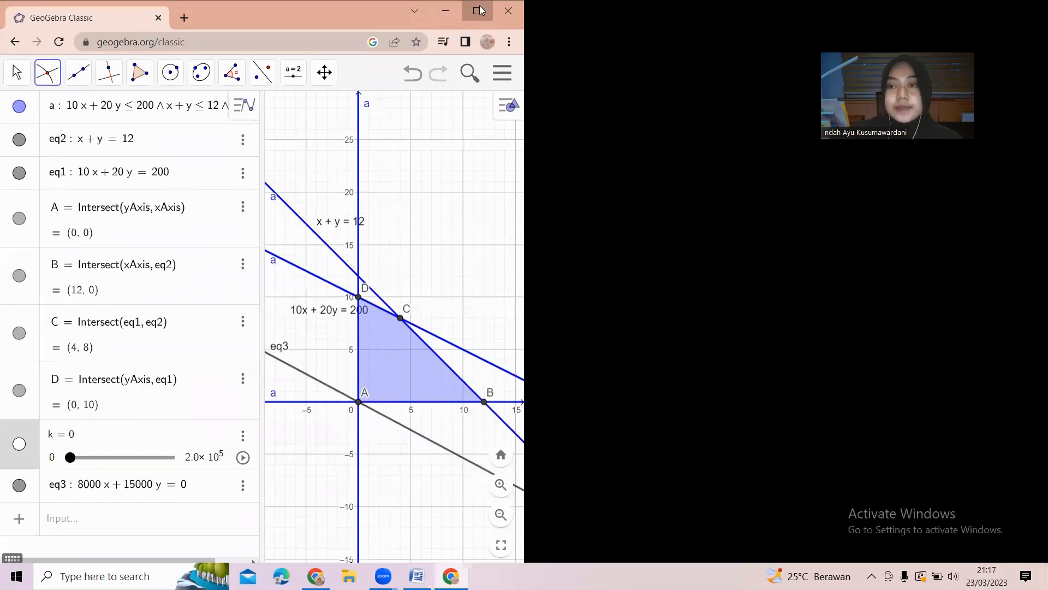
pyautogui.click(480, 10)
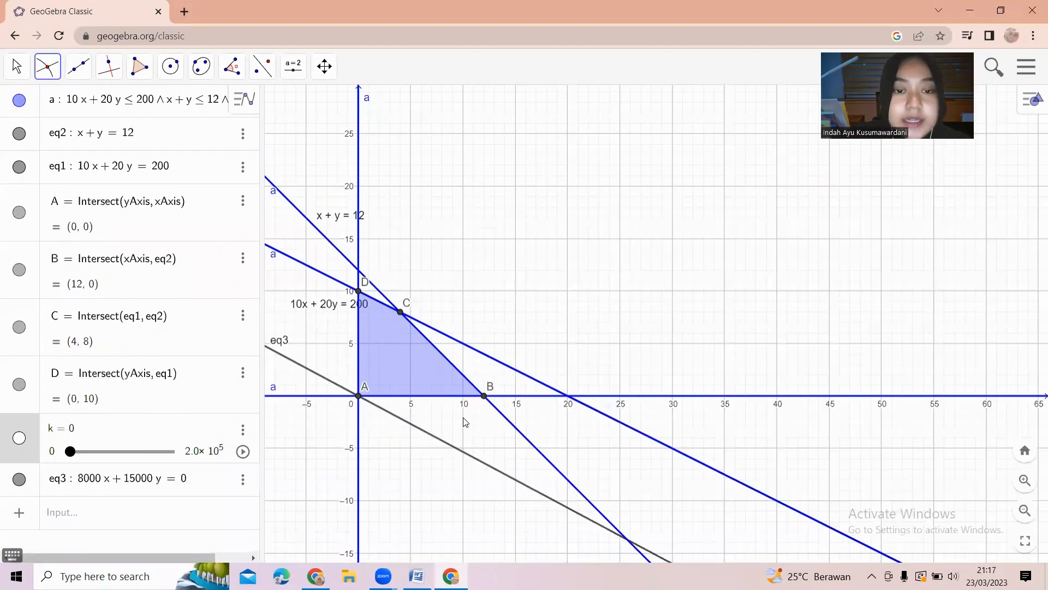
pyautogui.click(473, 387)
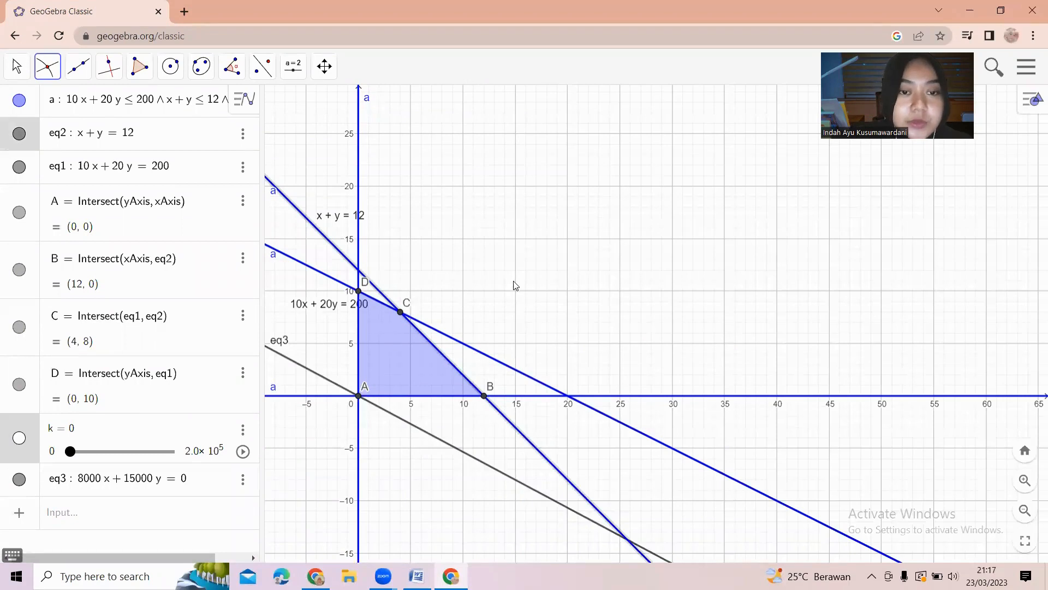
# Open the Spreadsheet view beside the graphics view.
pyautogui.click(1036, 100)
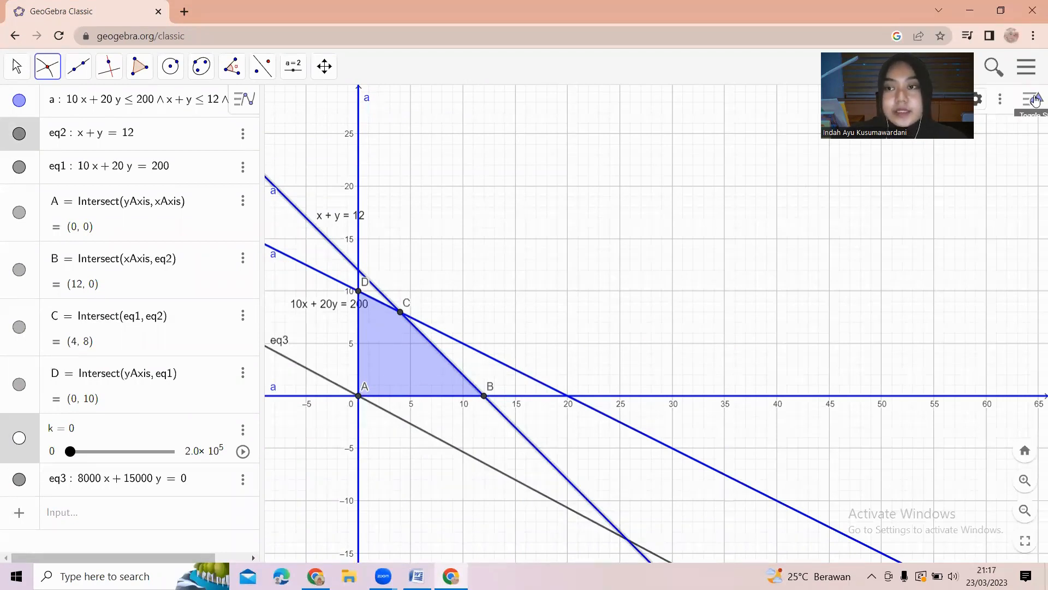
pyautogui.click(1001, 100)
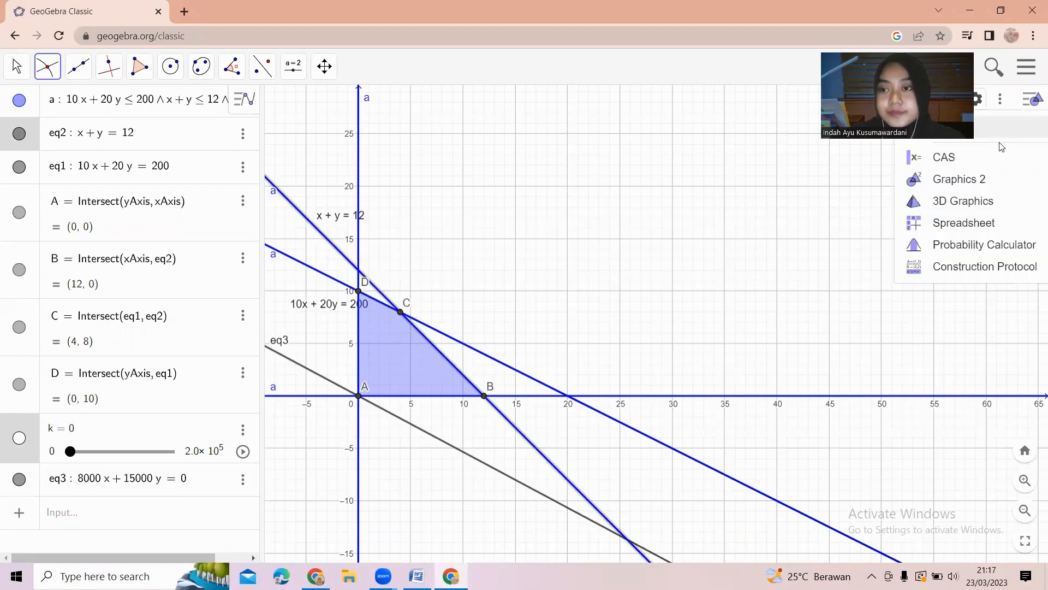
pyautogui.click(993, 230)
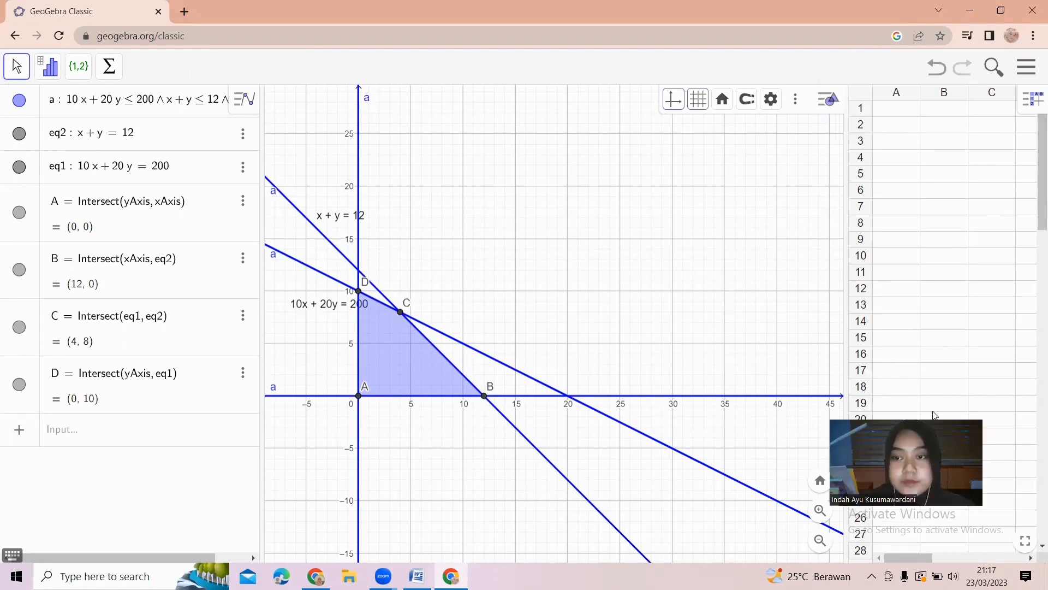
# Enter the column headers titik and Z in cells A1 and B1 of the spreadsheet.
pyautogui.click(888, 113)
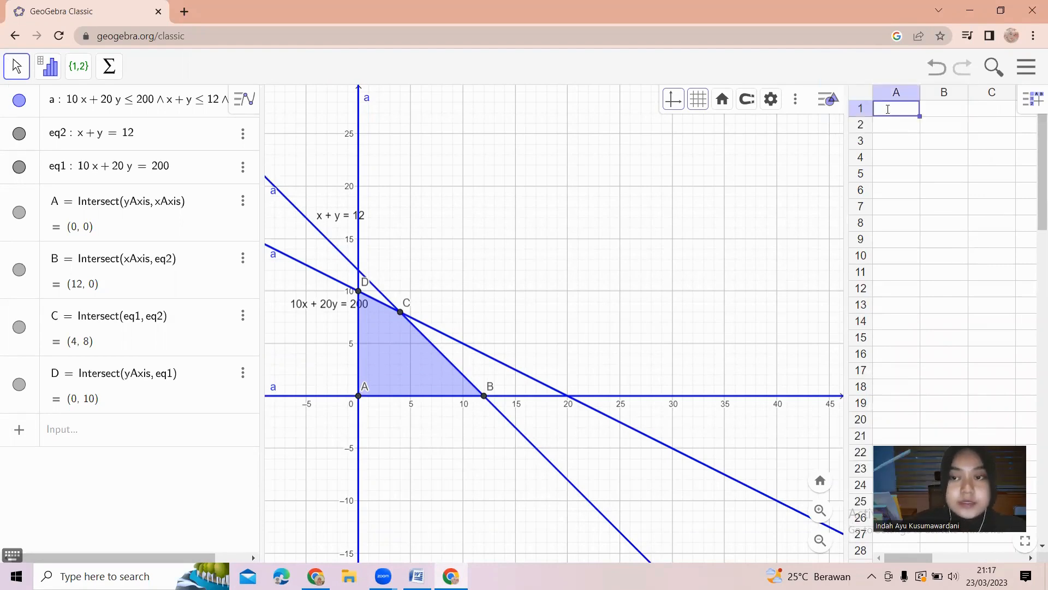
pyautogui.write('titik')
pyautogui.press('Return')
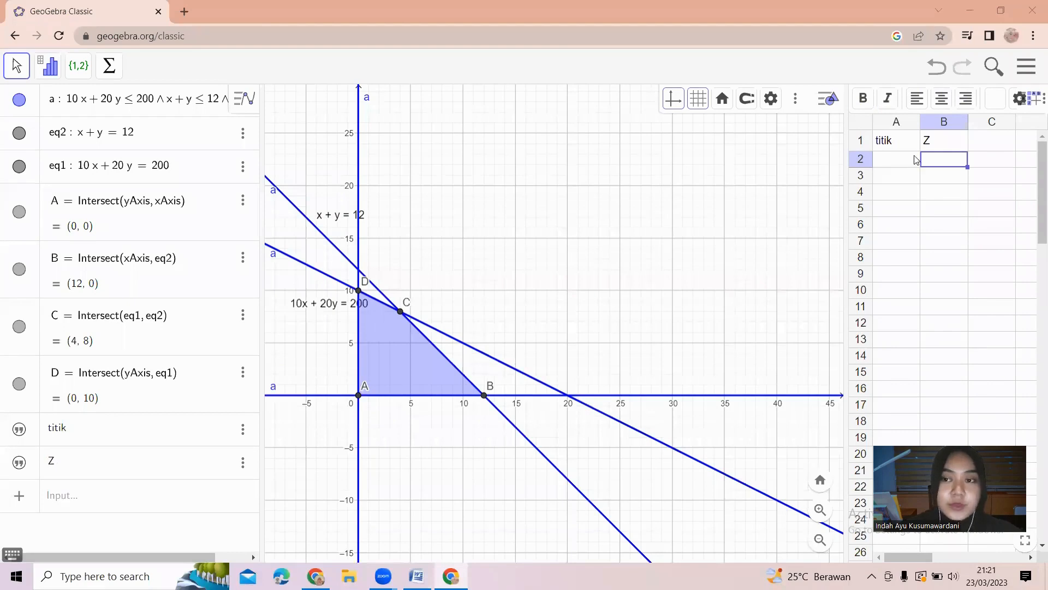
pyautogui.click(895, 147)
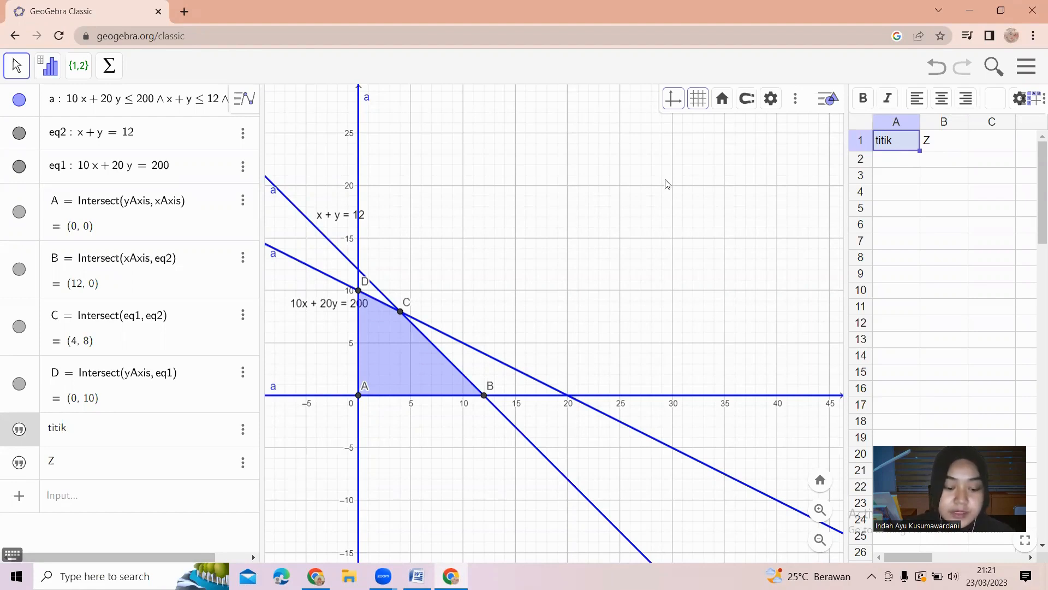
# Define the objective function Z = 8000x + 15000y in the algebra input.
pyautogui.click(69, 488)
pyautogui.write('z')
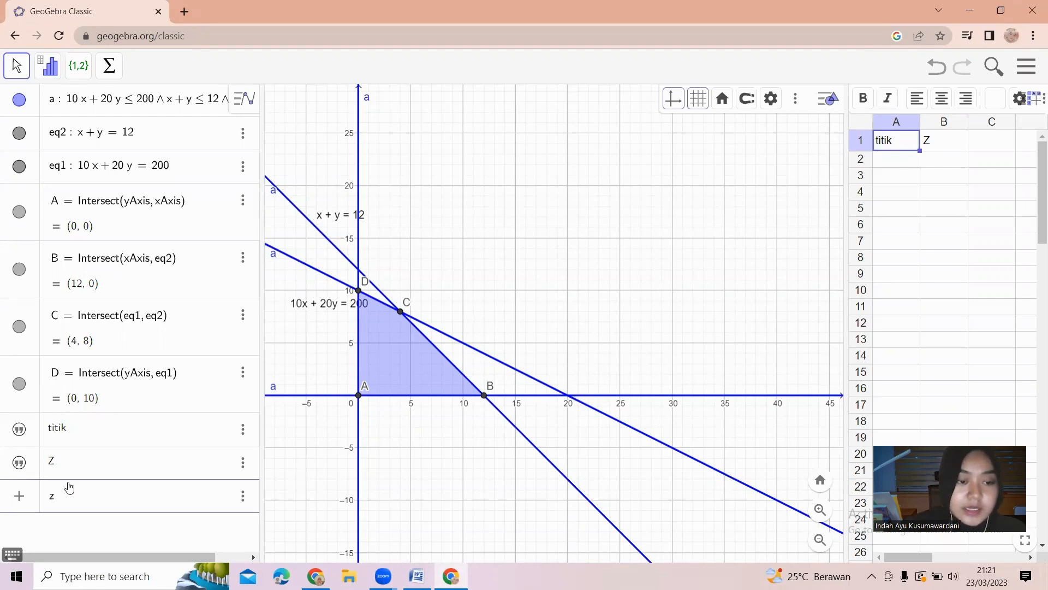
pyautogui.press('BackSpace')
pyautogui.write('Z = ')
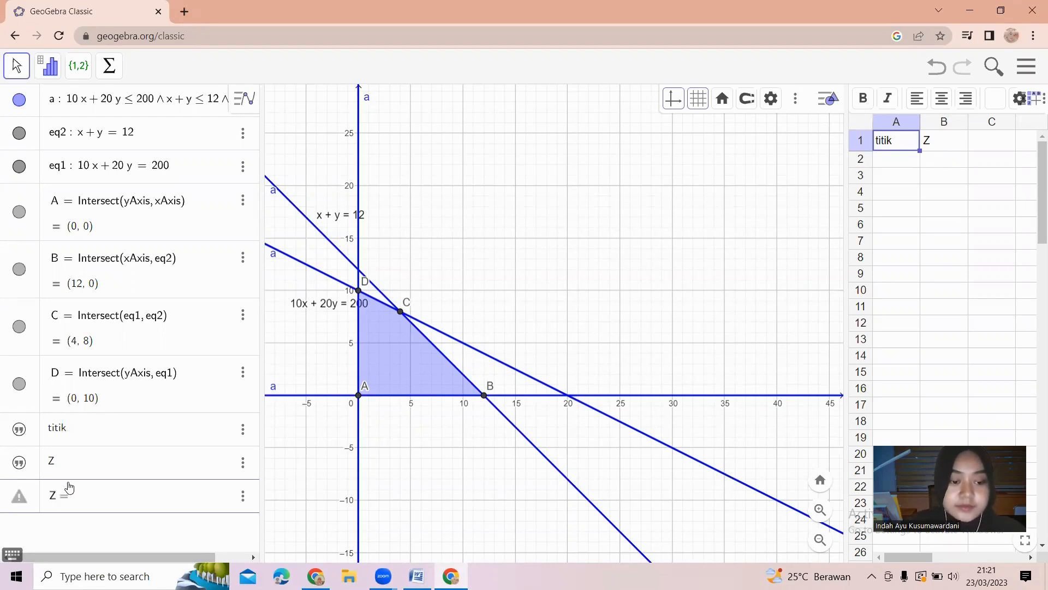
pyautogui.write('8')
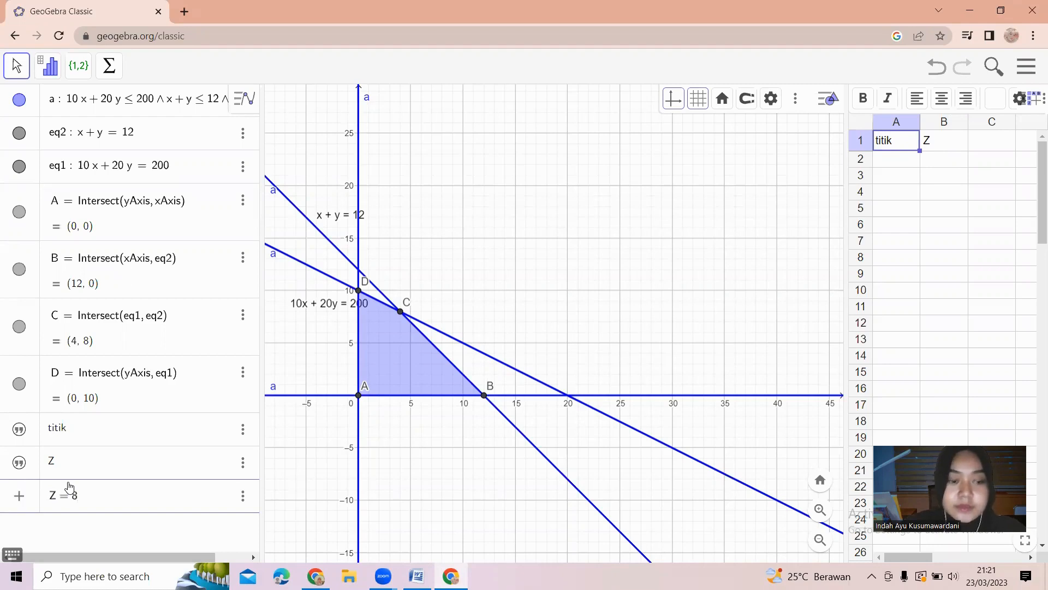
pyautogui.write('000x+')
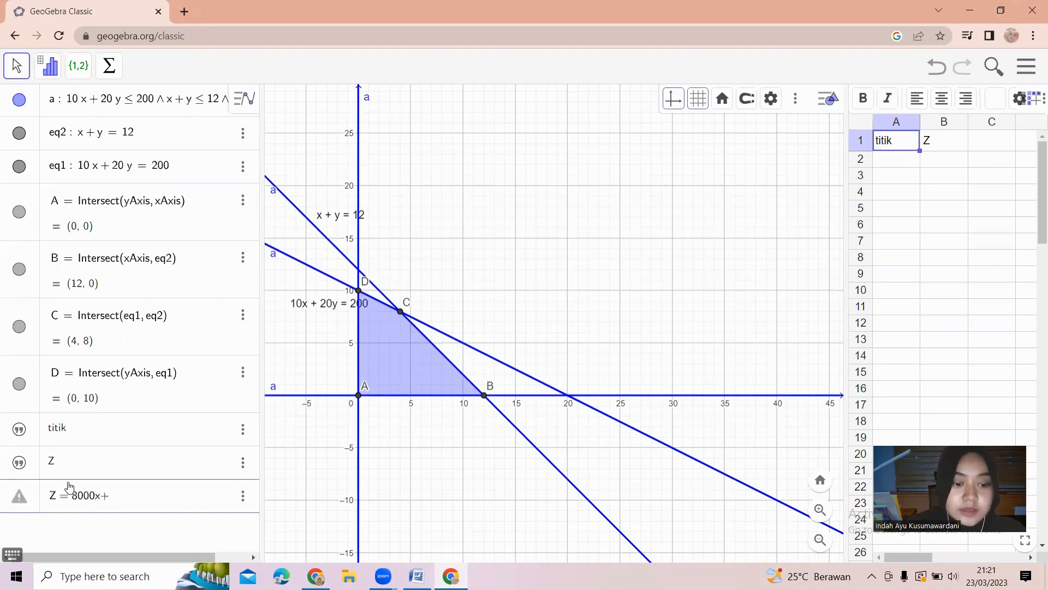
pyautogui.press('BackSpace')
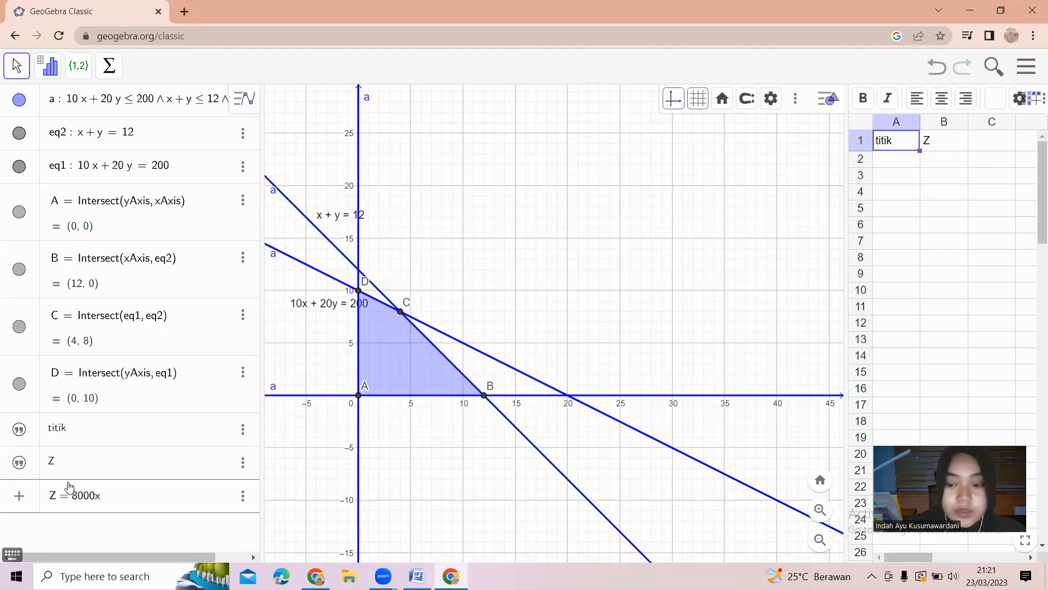
pyautogui.write('+ 15')
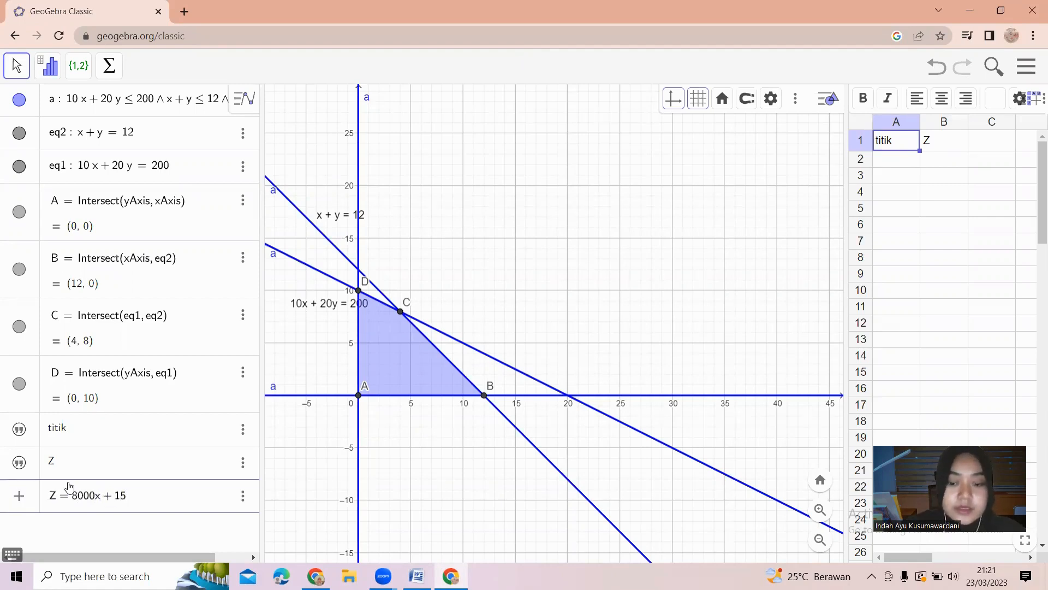
pyautogui.write('000 ')
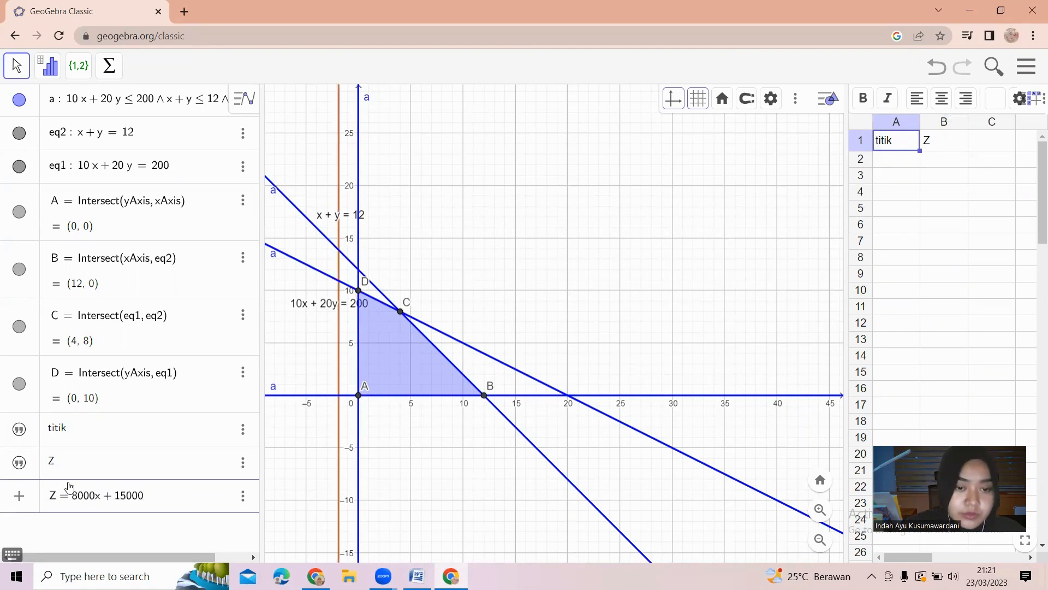
pyautogui.write('y')
pyautogui.press('Return')
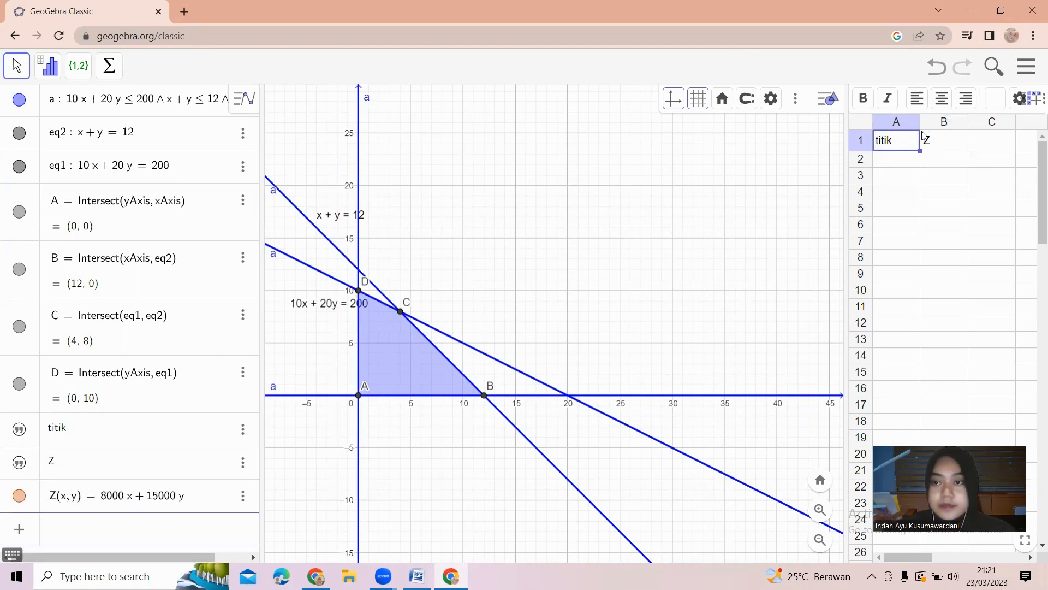
# List the corner points A, B, C and D in spreadsheet cells A2 to A5.
pyautogui.click(911, 161)
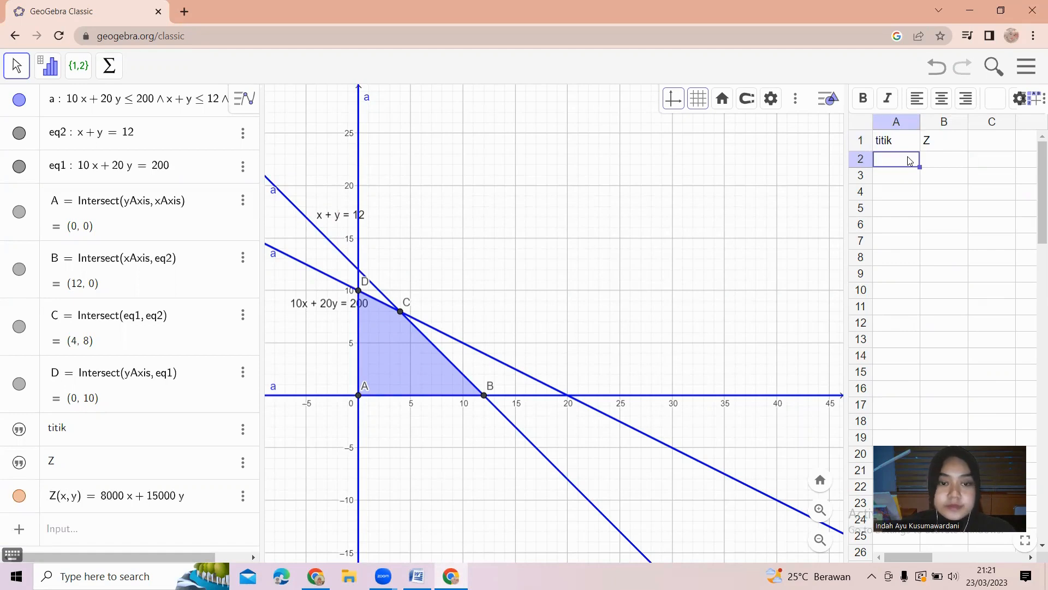
pyautogui.write('a')
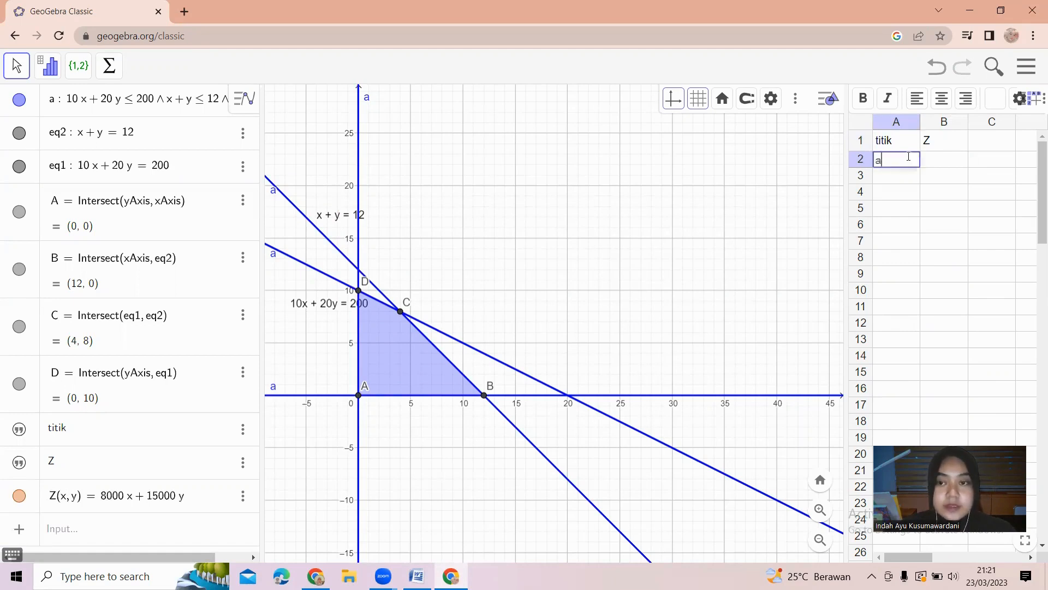
pyautogui.press('BackSpace')
pyautogui.write('A')
pyautogui.press('Return')
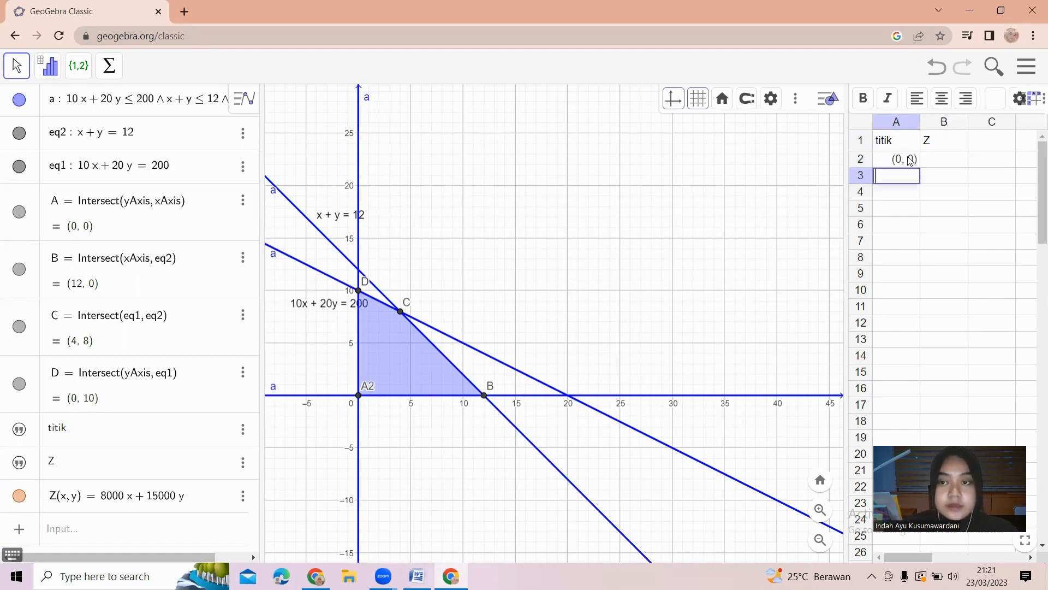
pyautogui.write('B')
pyautogui.press('Return')
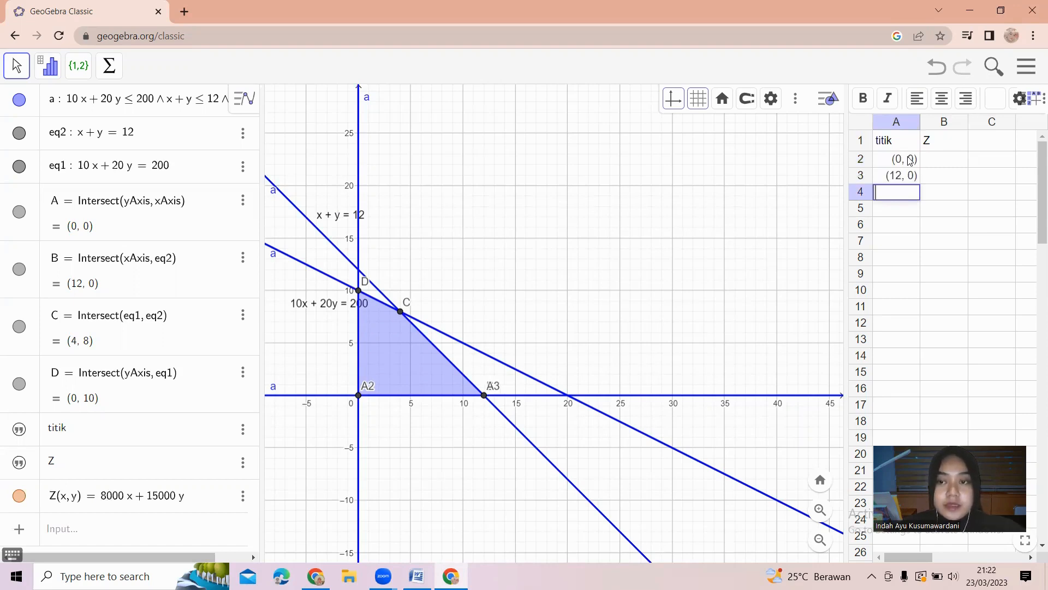
pyautogui.write('C')
pyautogui.press('Return')
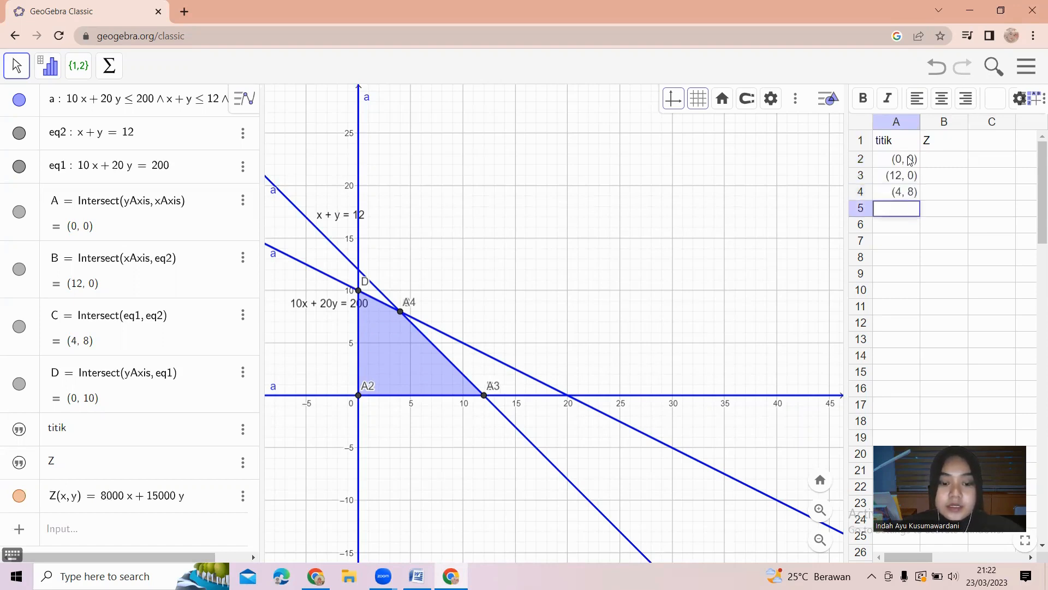
pyautogui.write('D')
pyautogui.press('Return')
# Evaluate Z at each corner point in cells B2 to B5 with Z(A), Z(A3), Z(C) and Z(D).
pyautogui.click(940, 167)
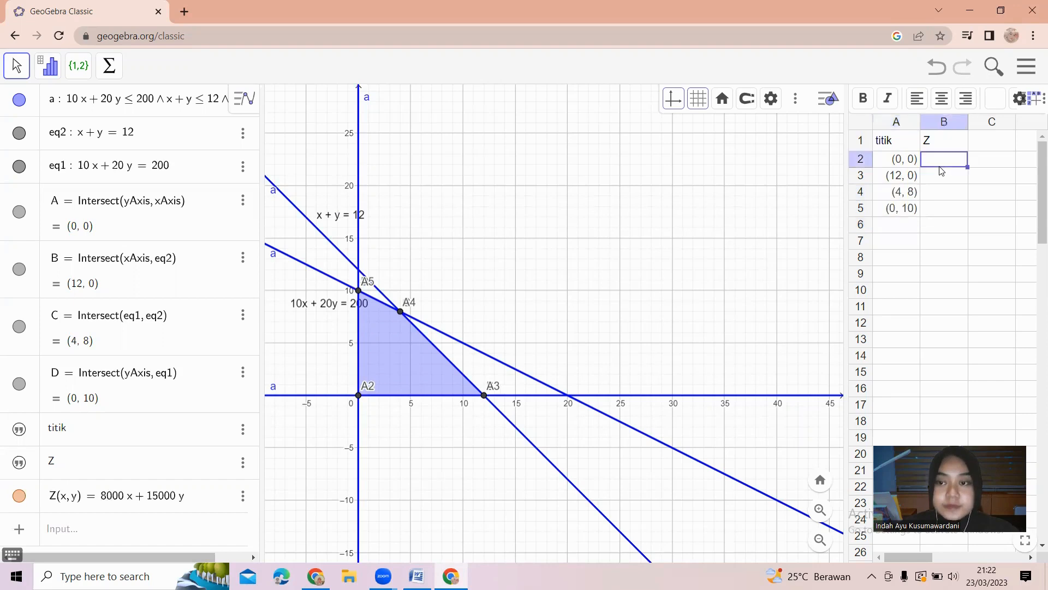
pyautogui.write('Z')
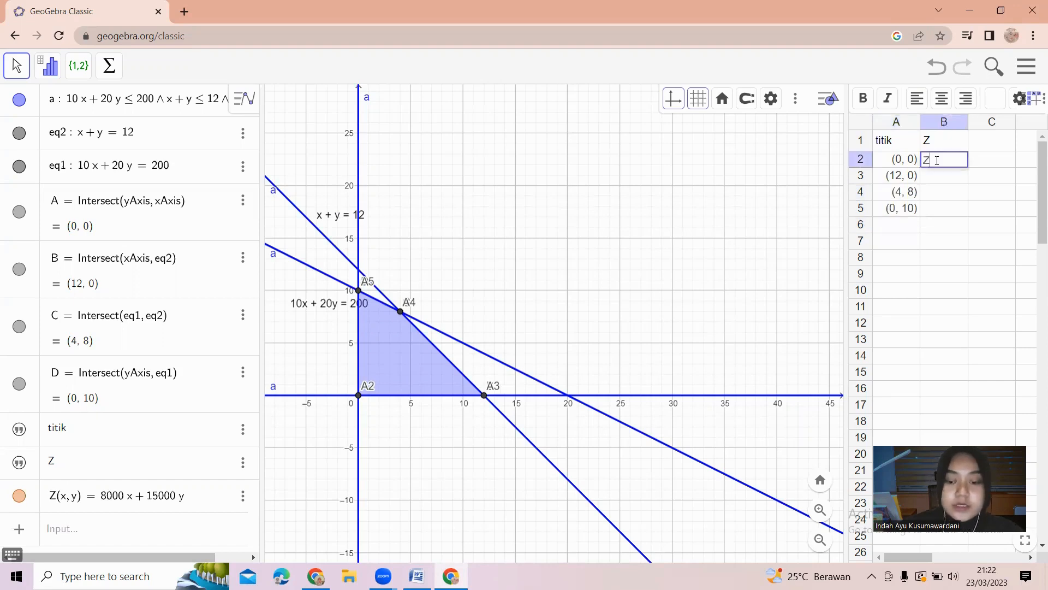
pyautogui.write('((')
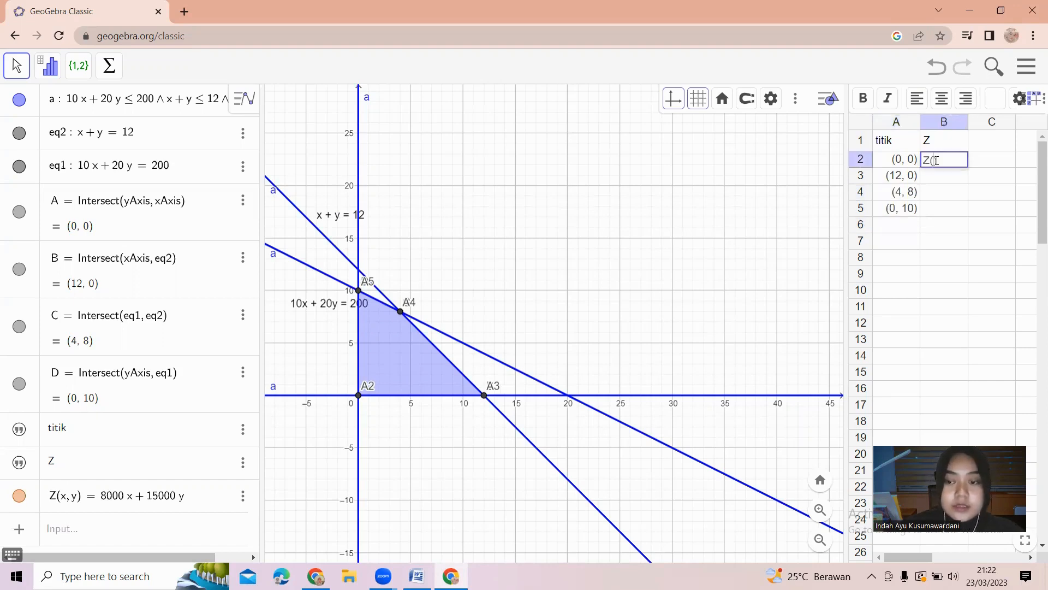
pyautogui.write('A')
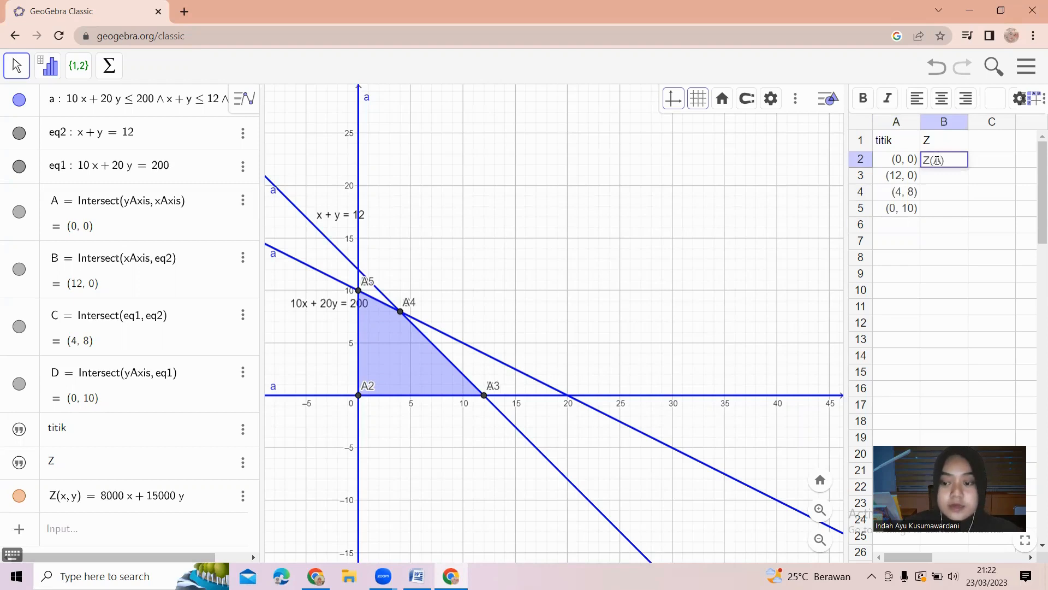
pyautogui.press('Return')
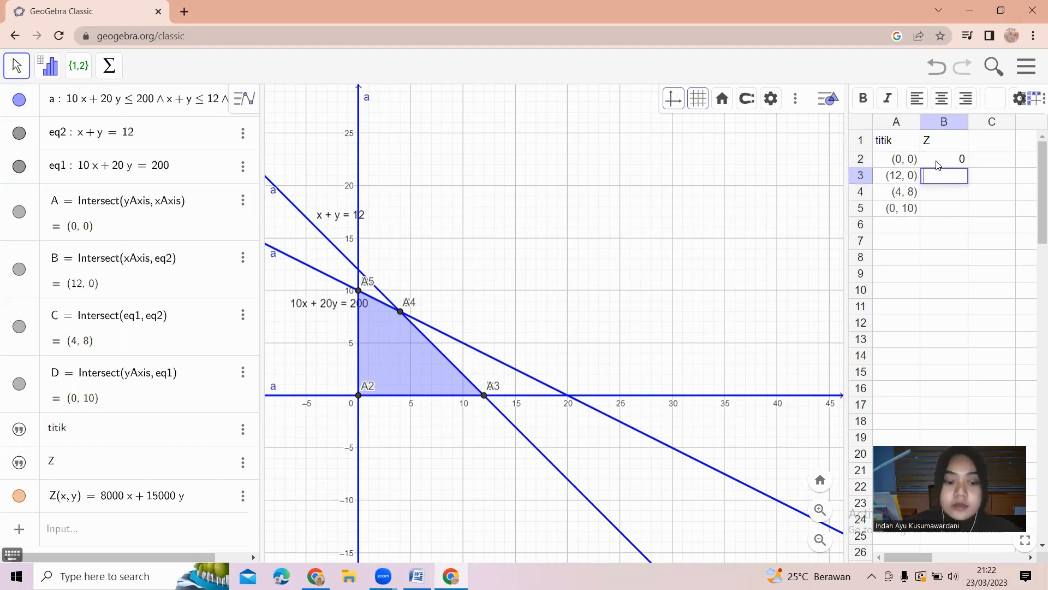
pyautogui.write('Z(')
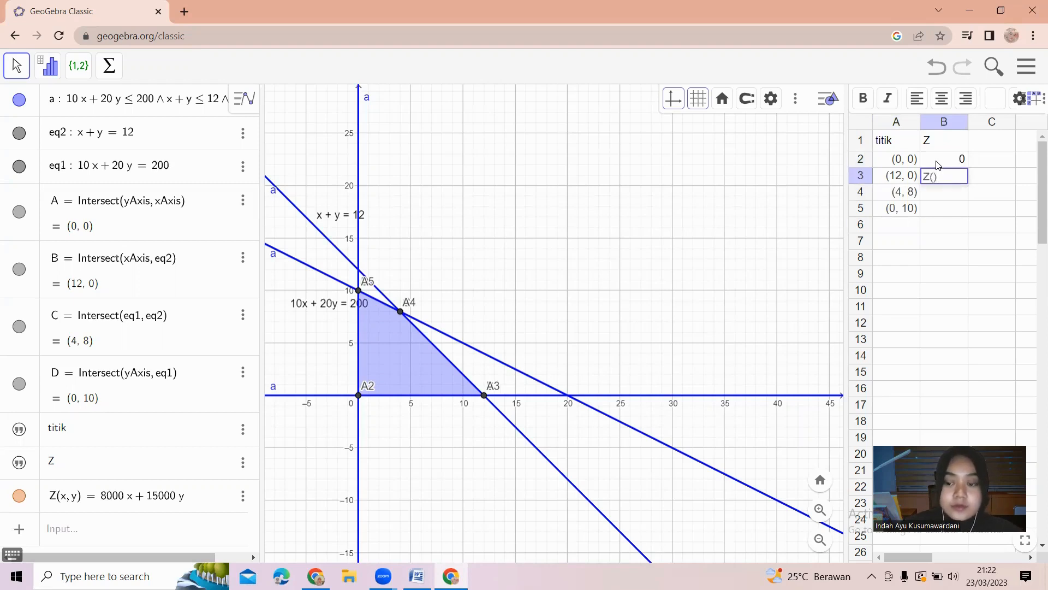
pyautogui.write('A3')
pyautogui.press('Return')
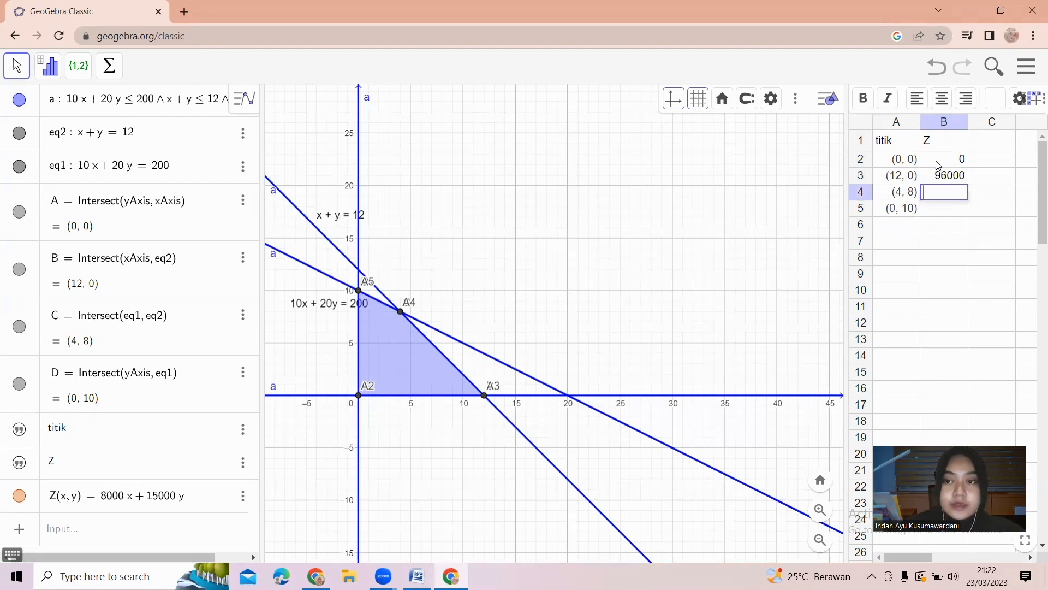
pyautogui.write('Z(')
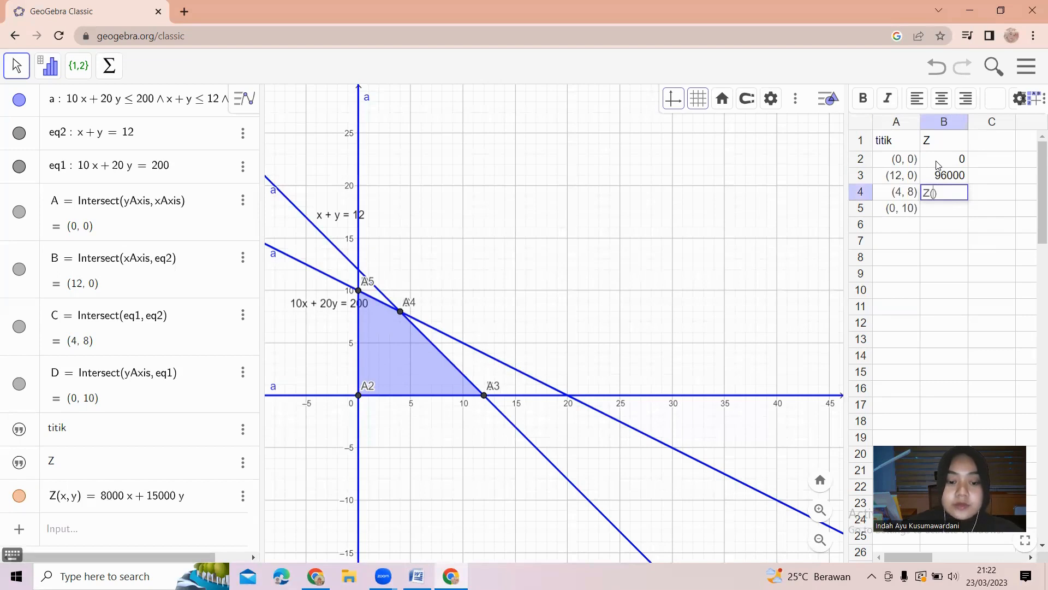
pyautogui.write('C')
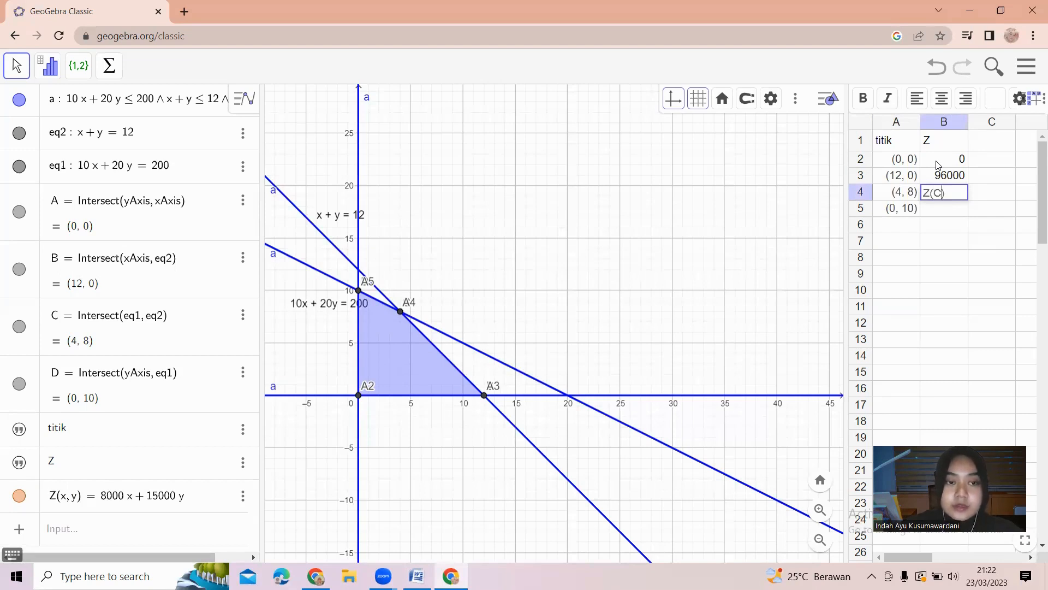
pyautogui.press('Return')
pyautogui.write('Z(')
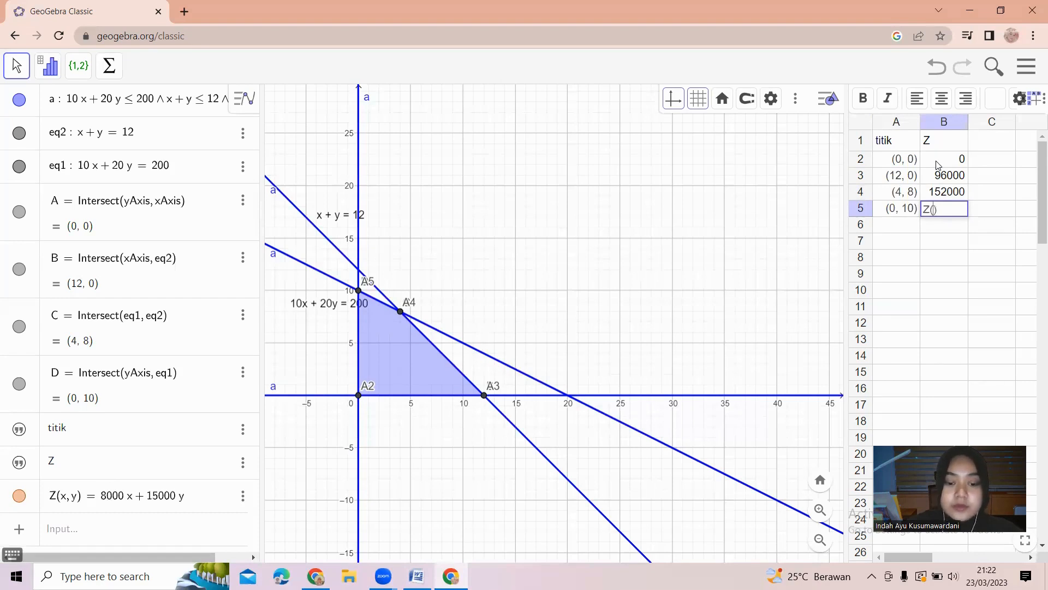
pyautogui.write('D')
pyautogui.press('Return')
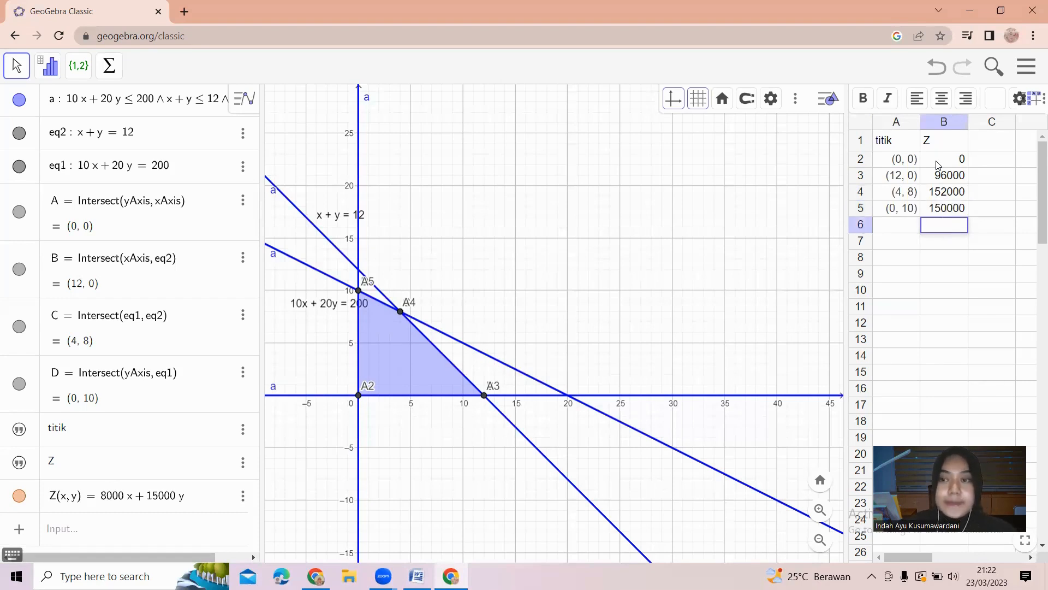
pyautogui.click(959, 161)
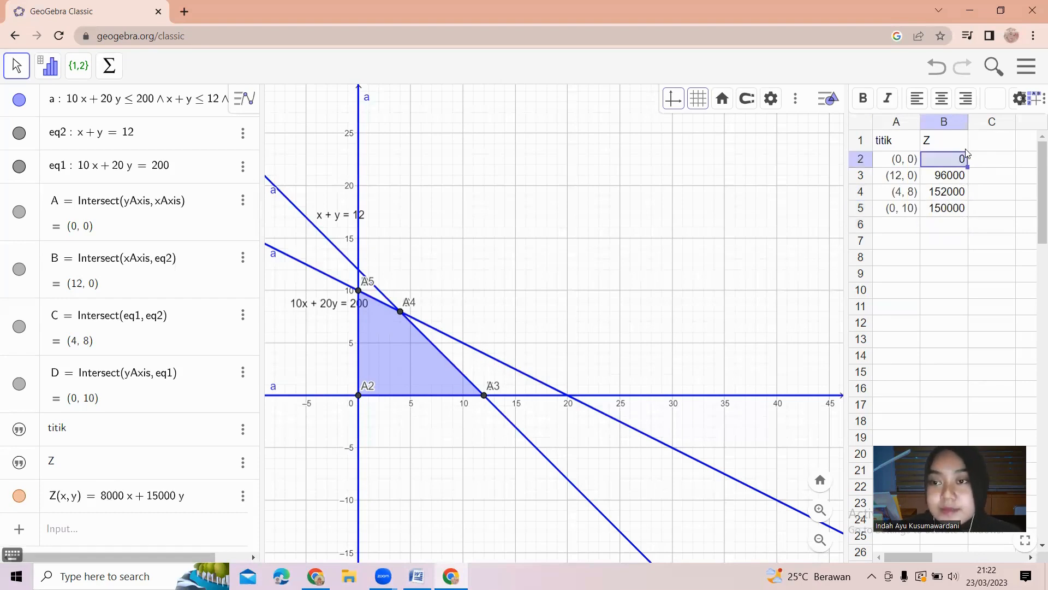
pyautogui.click(941, 227)
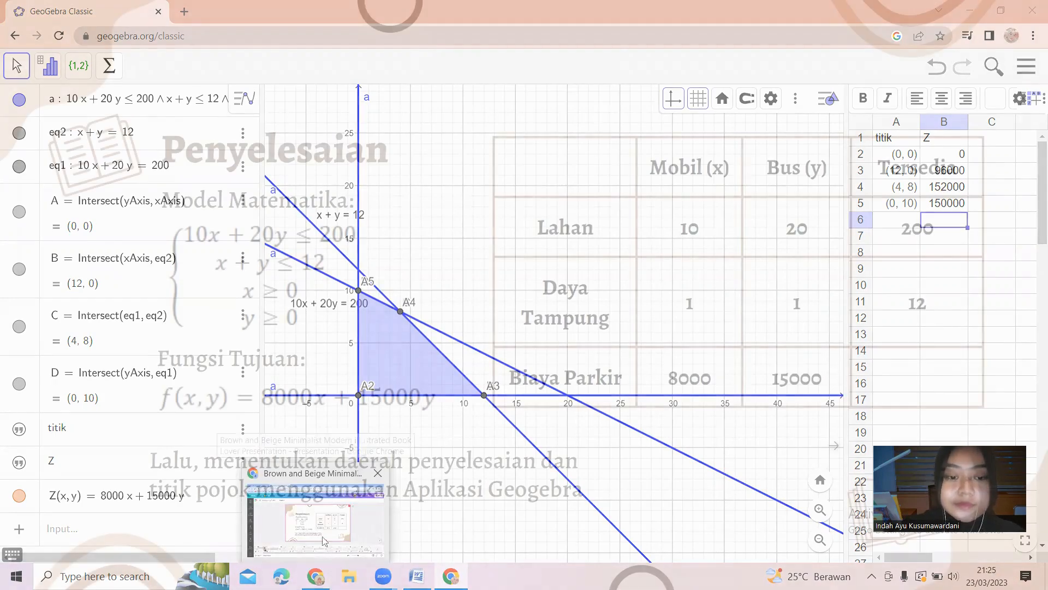
pyautogui.press('Right')
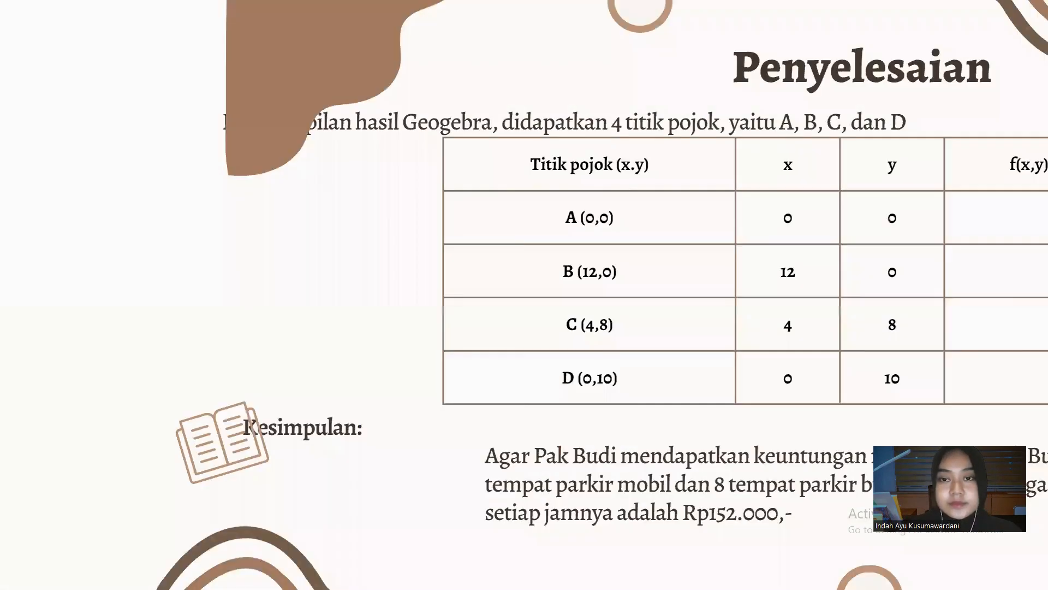
pyautogui.click(549, 262)
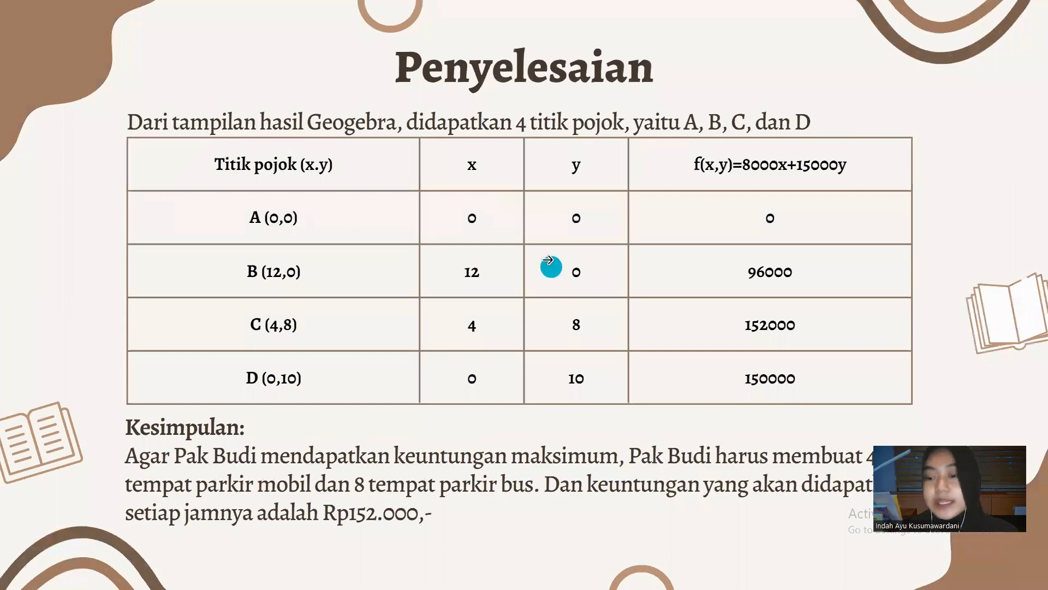
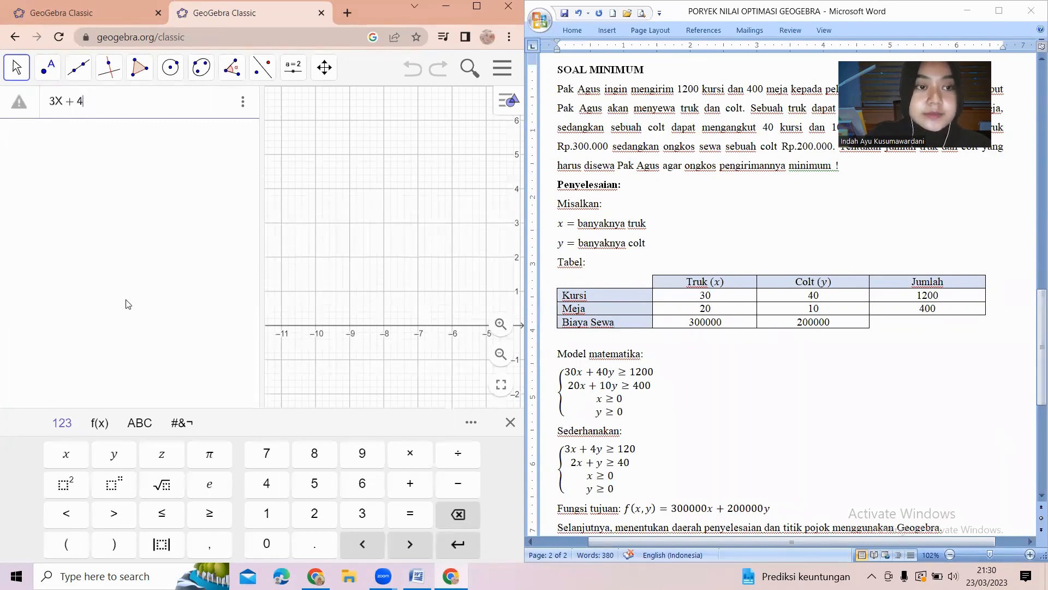
# Enter the constraint system 3x + 4y ≥ 120 ∧ 2x + y ≥ 40 ∧ x ≥ 0 ∧ y ≥ 0 in the algebra input.
pyautogui.press('BackSpace')
pyautogui.press('BackSpace')
pyautogui.press('BackSpace')
pyautogui.press('BackSpace')
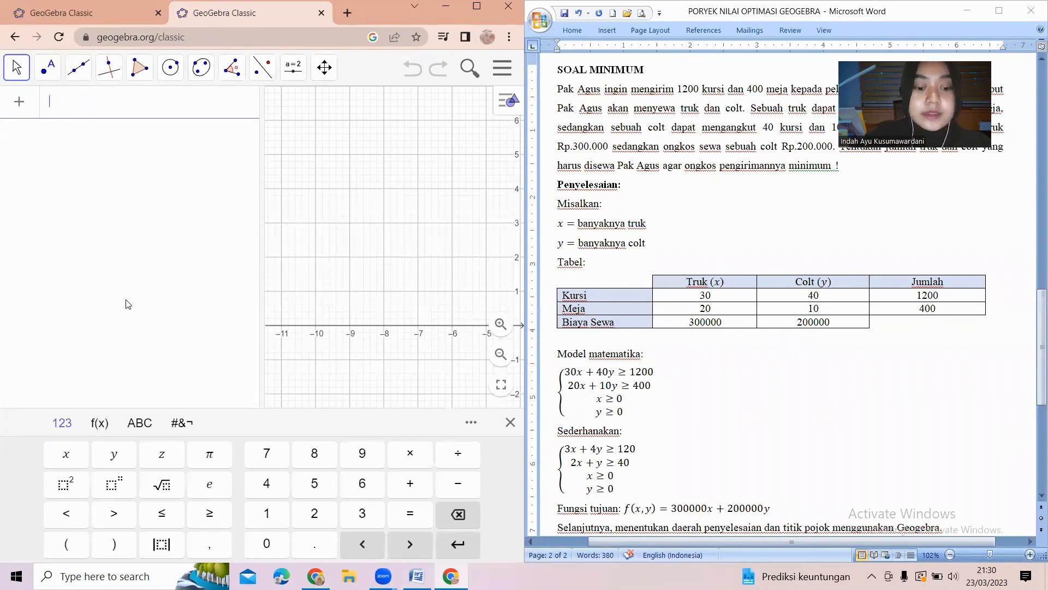
pyautogui.write('3x + 4y')
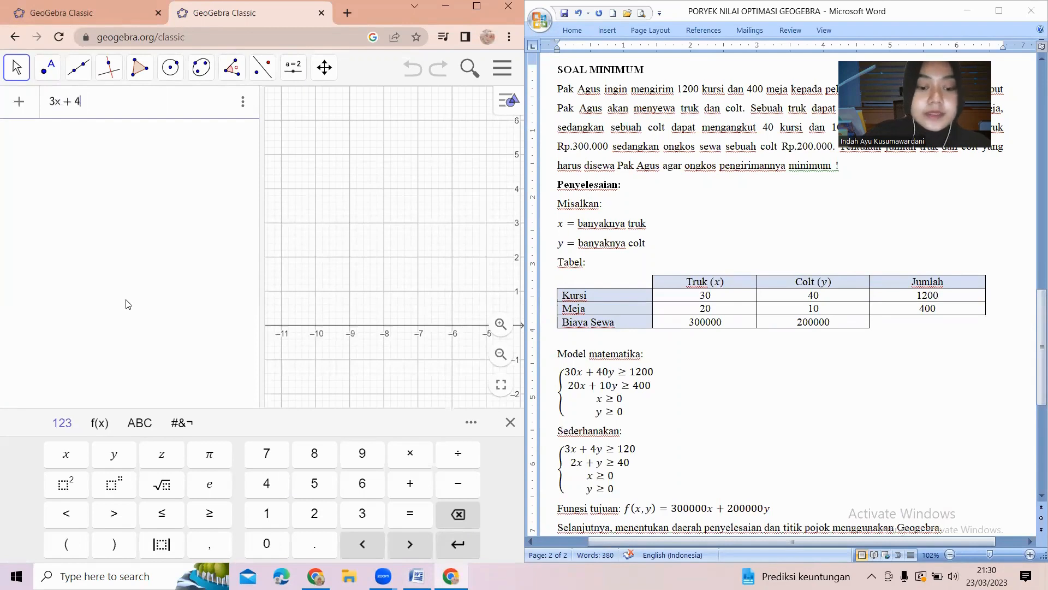
pyautogui.click(209, 514)
pyautogui.write('120')
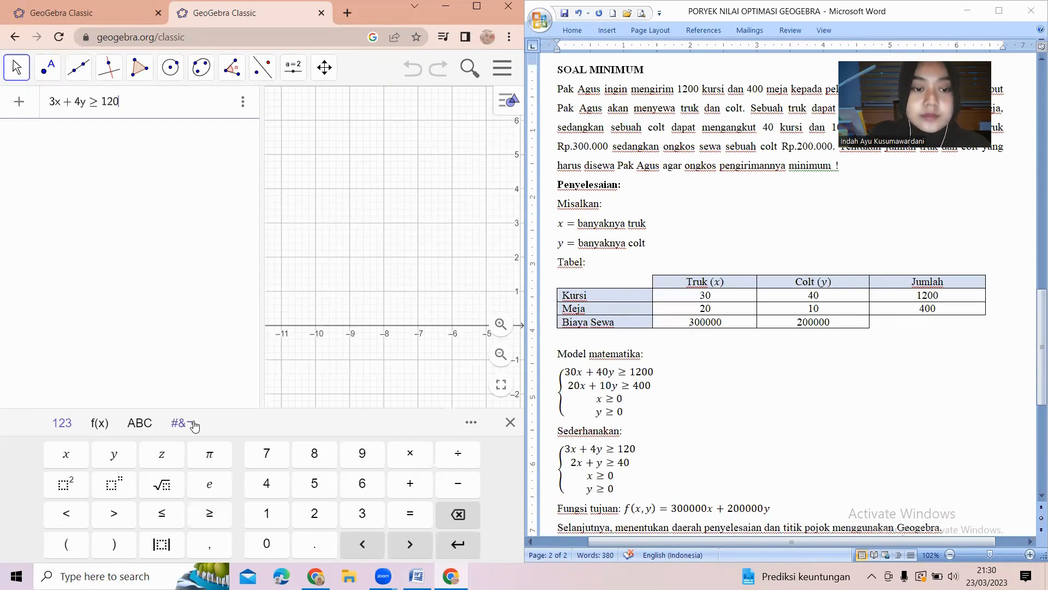
pyautogui.click(194, 424)
pyautogui.click(243, 454)
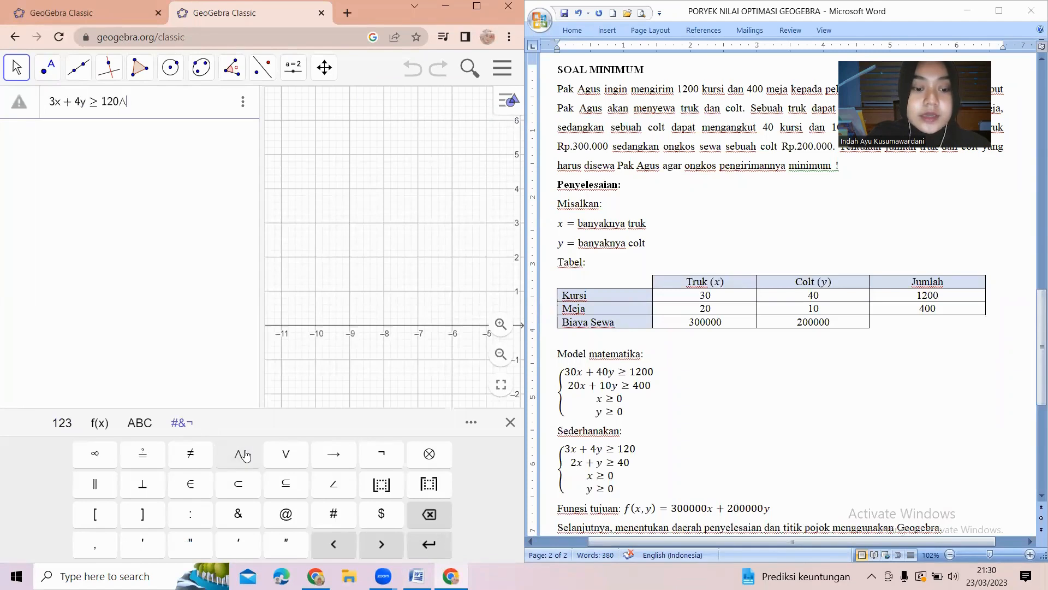
pyautogui.write('2x ')
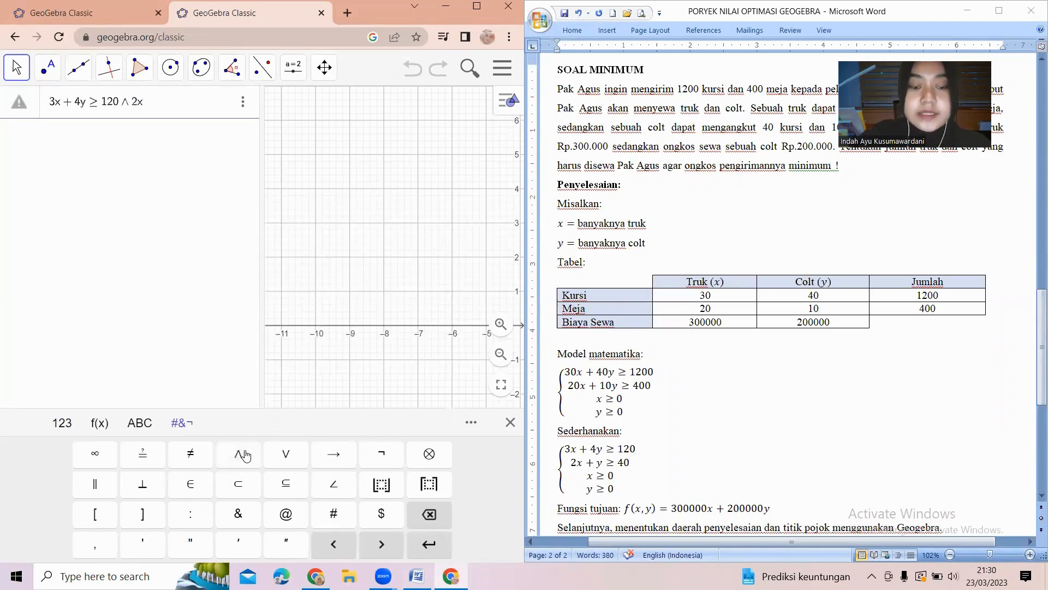
pyautogui.write('+ y')
pyautogui.click(62, 423)
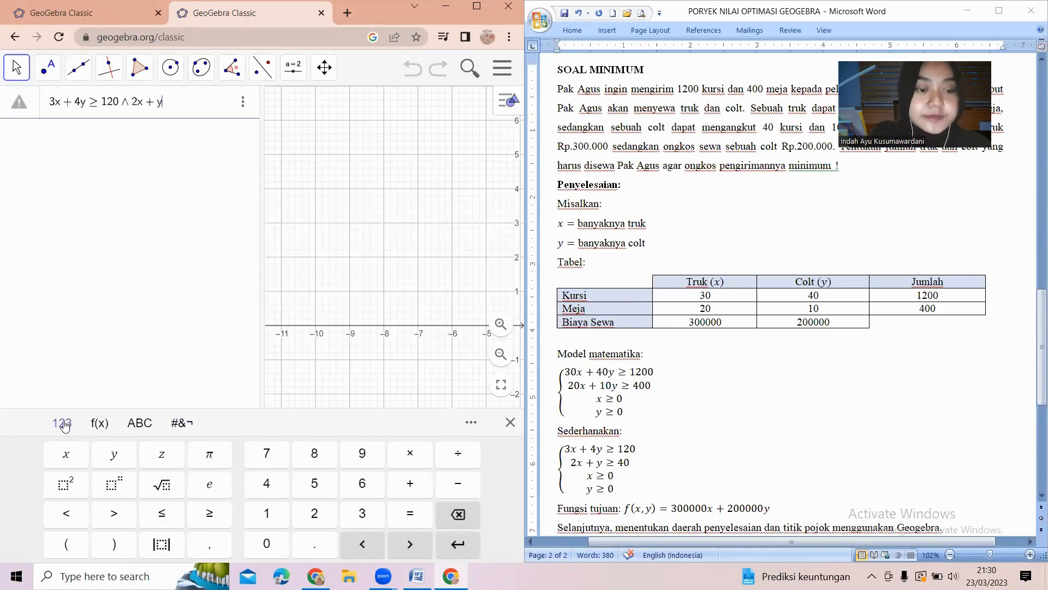
pyautogui.click(221, 513)
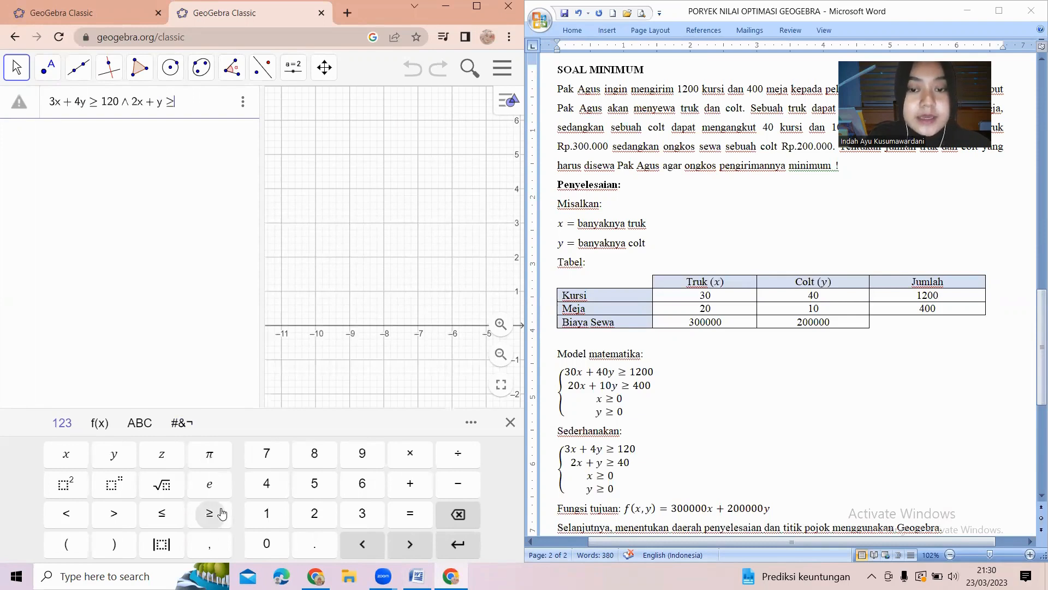
pyautogui.write('40')
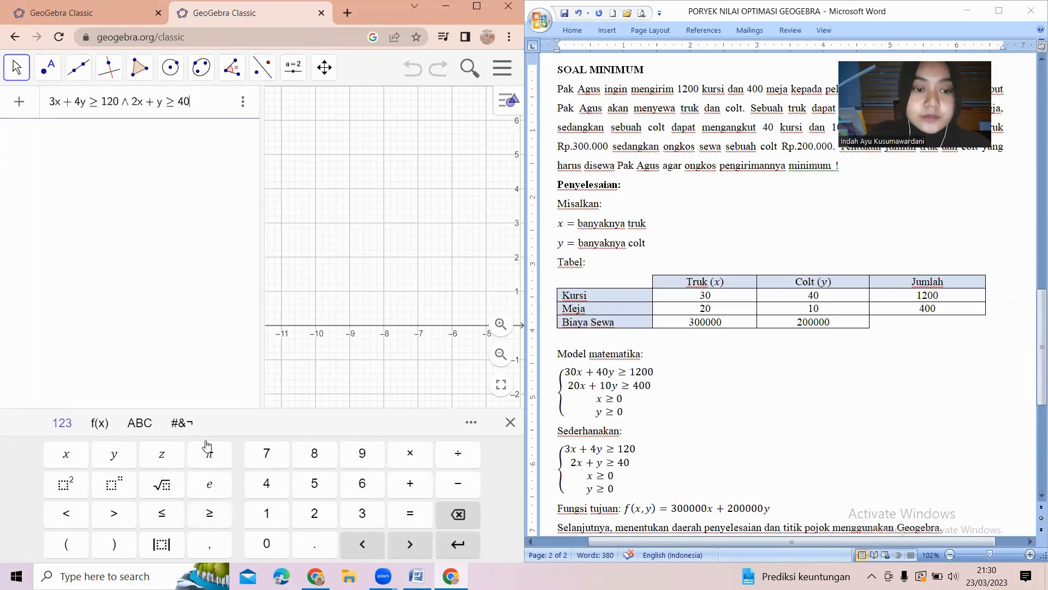
pyautogui.click(185, 425)
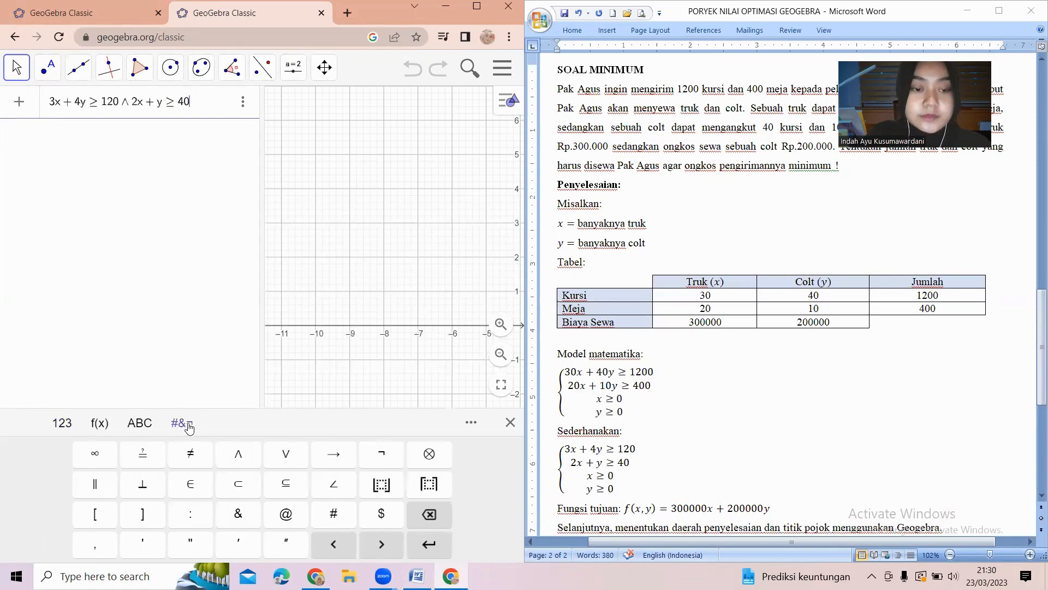
pyautogui.click(238, 460)
pyautogui.click(65, 423)
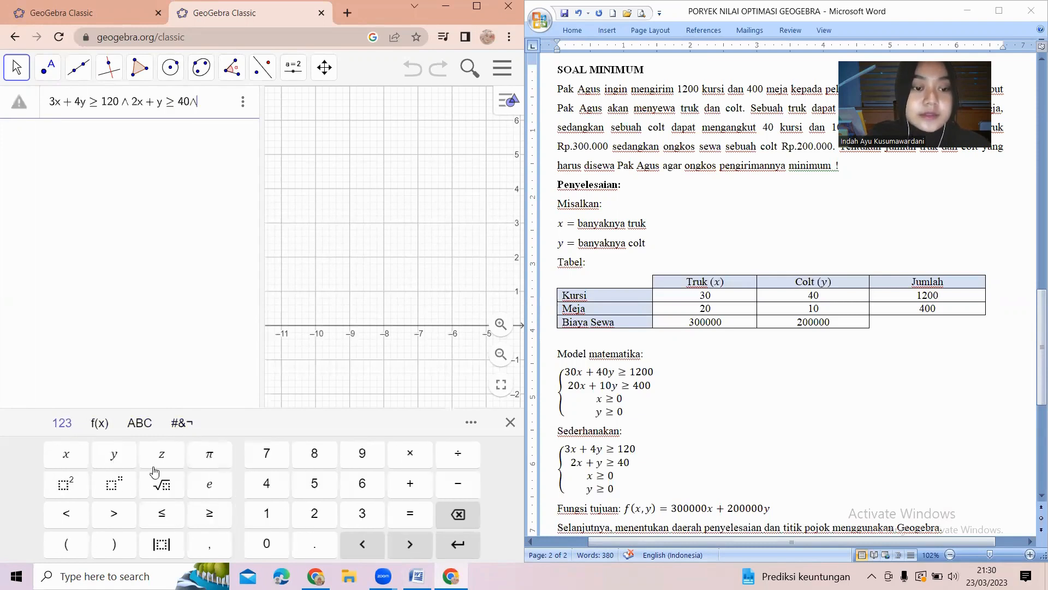
pyautogui.click(66, 456)
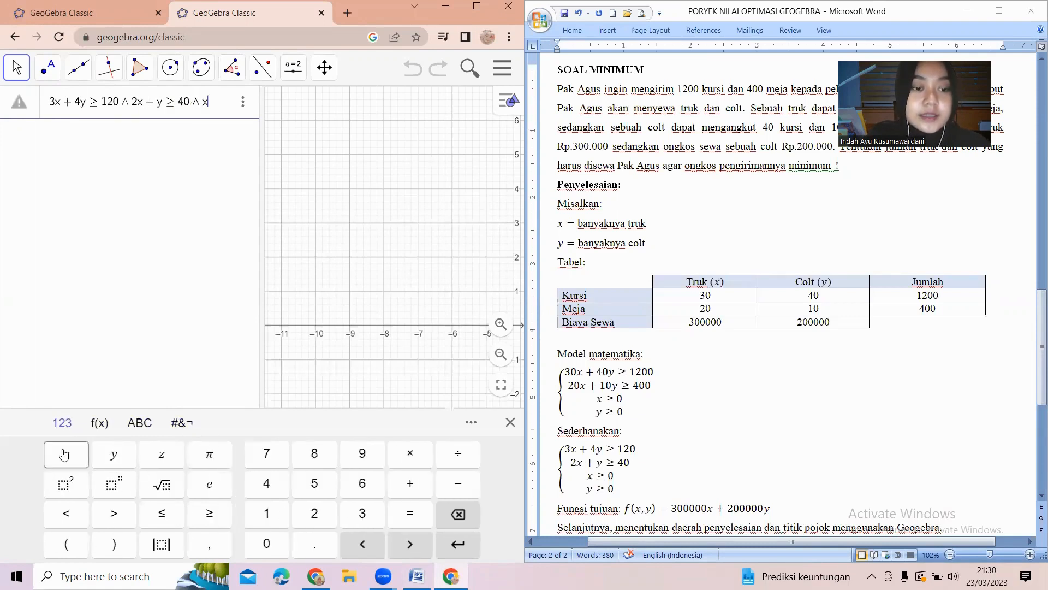
pyautogui.click(209, 513)
pyautogui.click(266, 544)
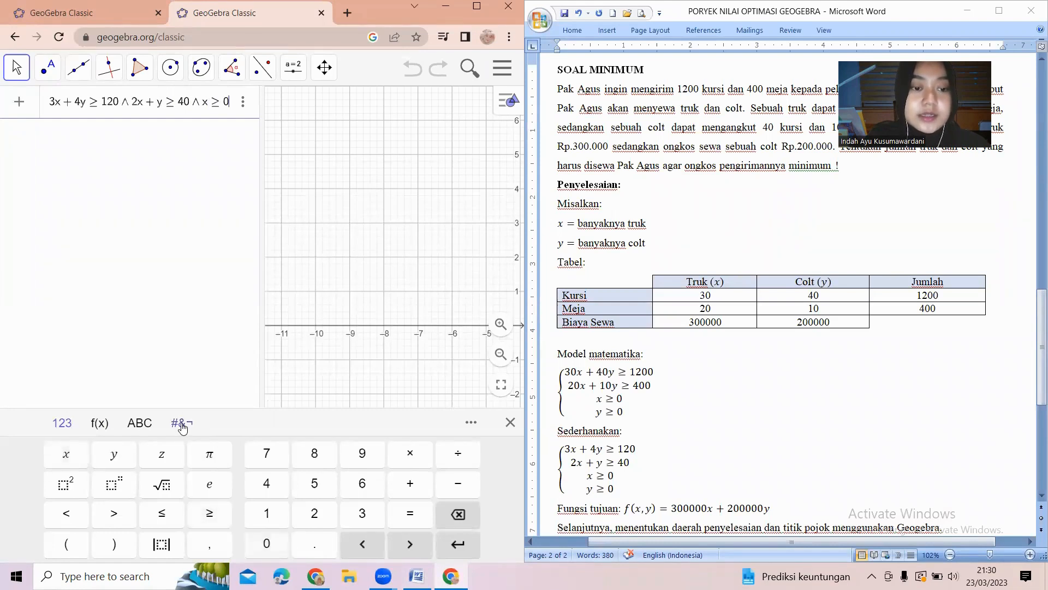
pyautogui.click(183, 424)
pyautogui.click(237, 458)
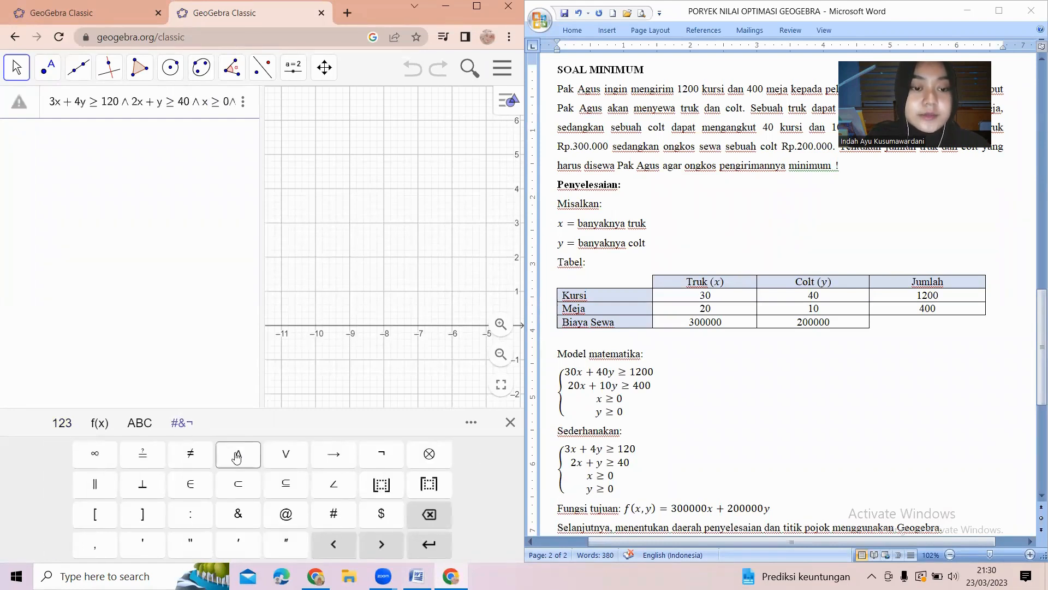
pyautogui.click(71, 425)
pyautogui.click(109, 453)
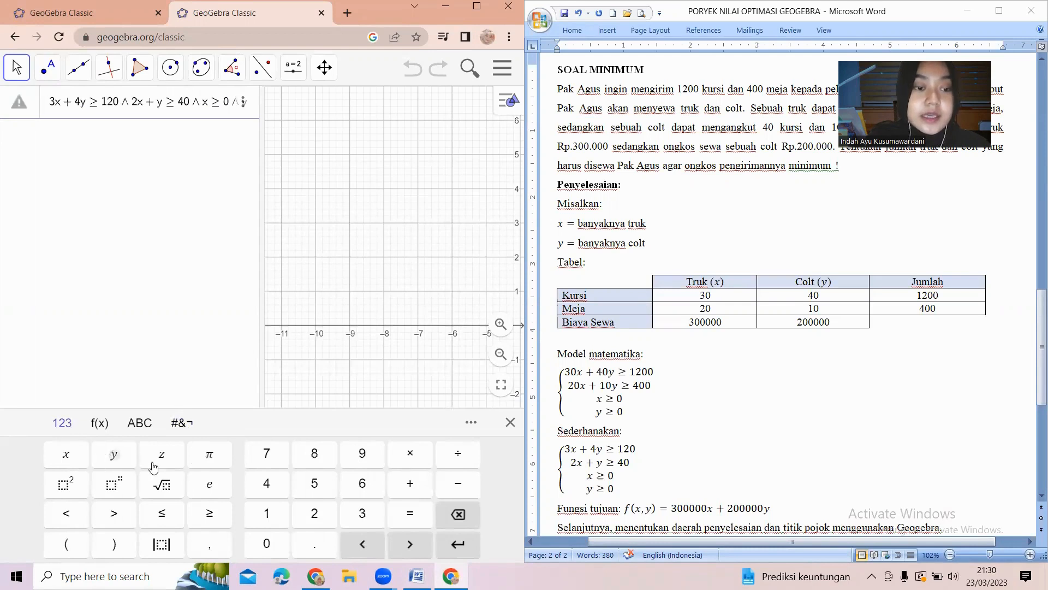
pyautogui.click(210, 514)
pyautogui.click(266, 544)
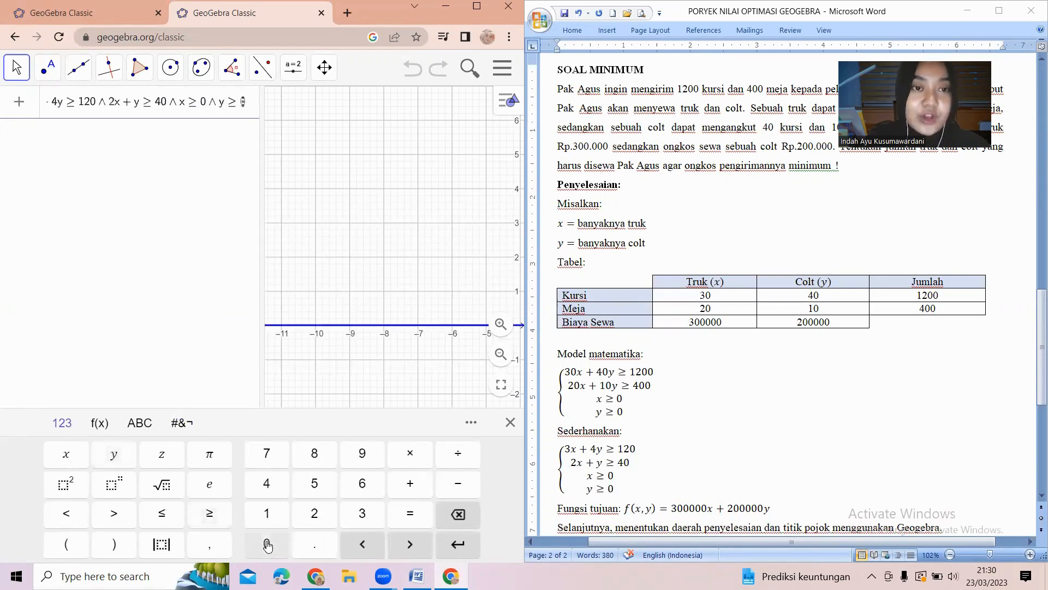
pyautogui.press('Return')
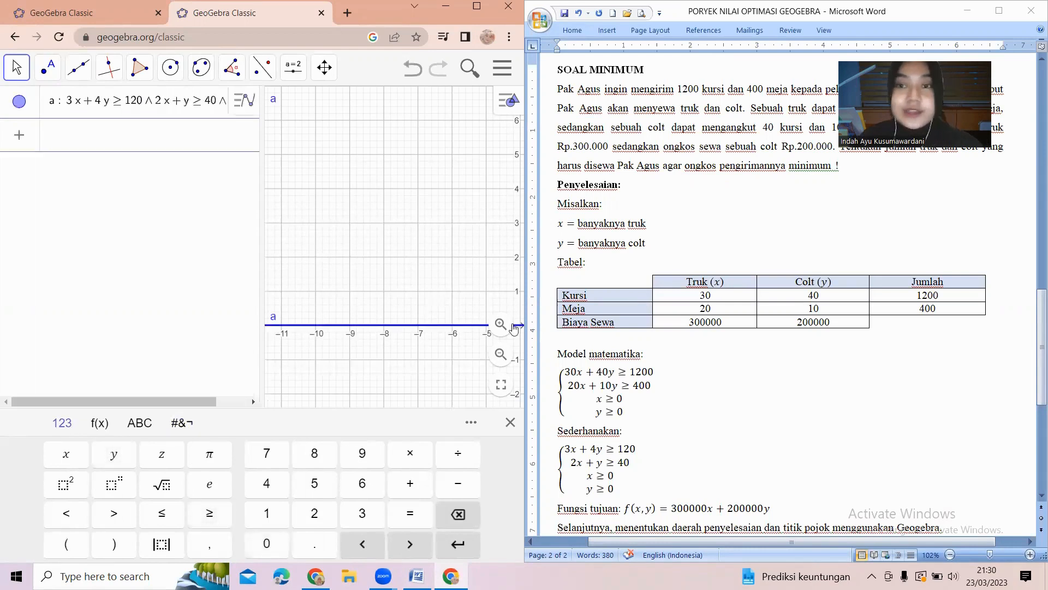
# Add the boundary line 3x + 4y = 120.
pyautogui.click(432, 334)
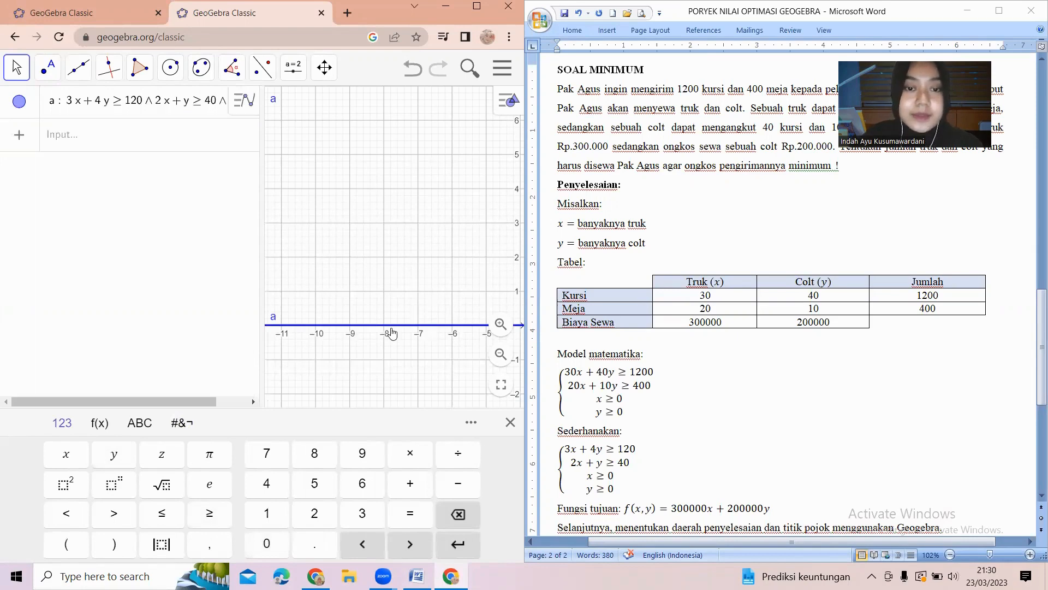
pyautogui.moveTo(442, 345); pyautogui.dragTo(328, 382)
pyautogui.scroll(-6, 331, 384)
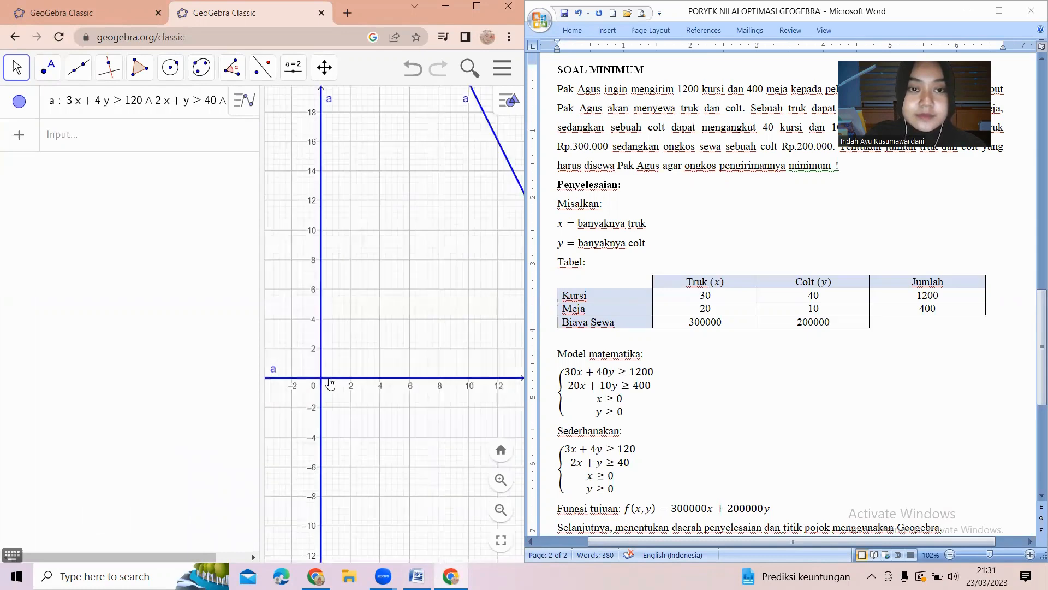
pyautogui.scroll(-6, 330, 384)
pyautogui.scroll(4, 422, 252)
pyautogui.scroll(-3, 422, 252)
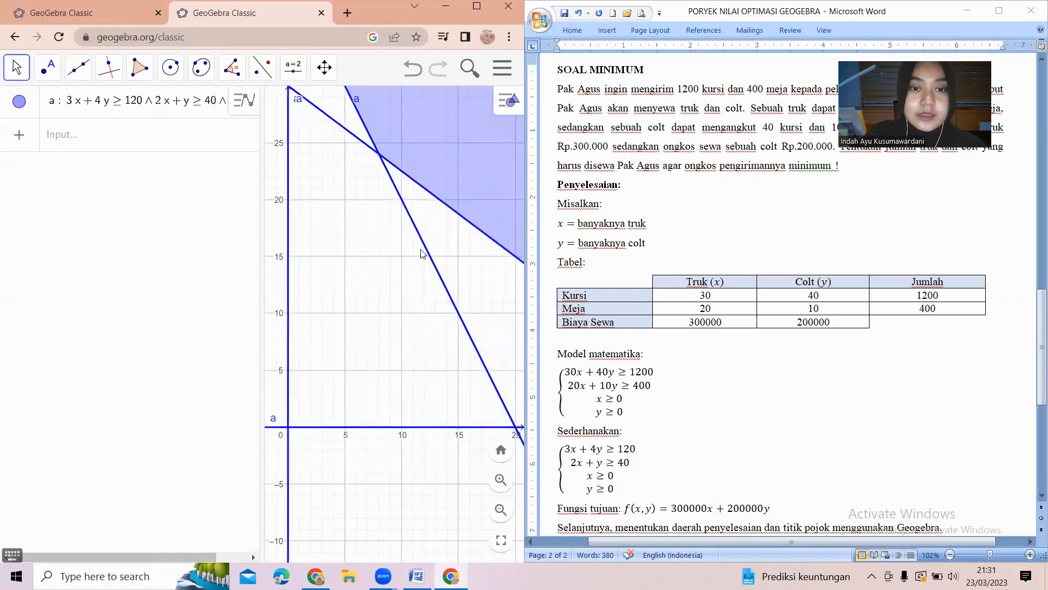
pyautogui.scroll(-8, 422, 251)
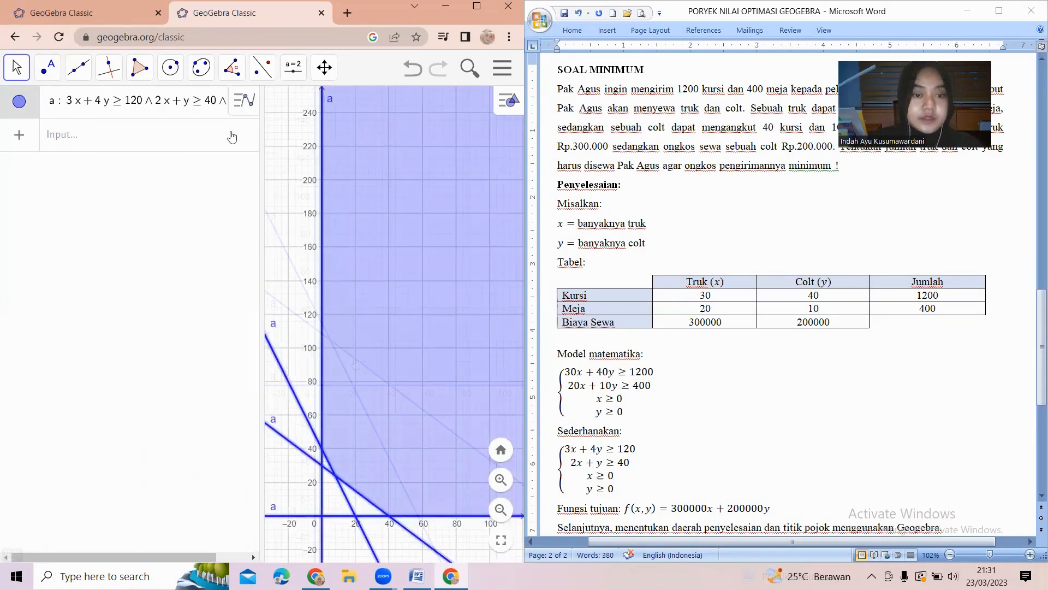
pyautogui.click(232, 136)
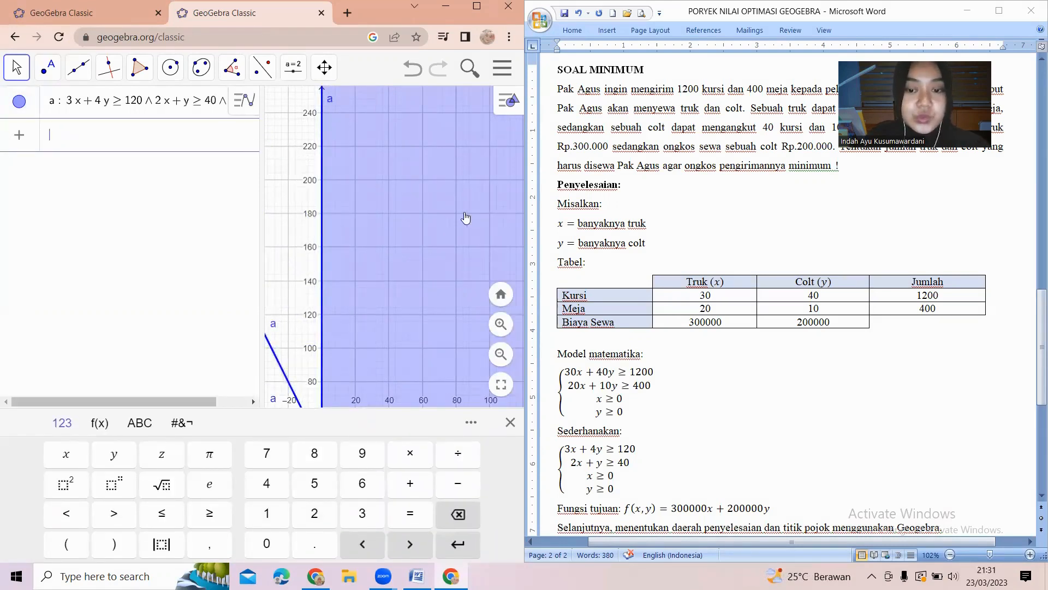
pyautogui.write('3')
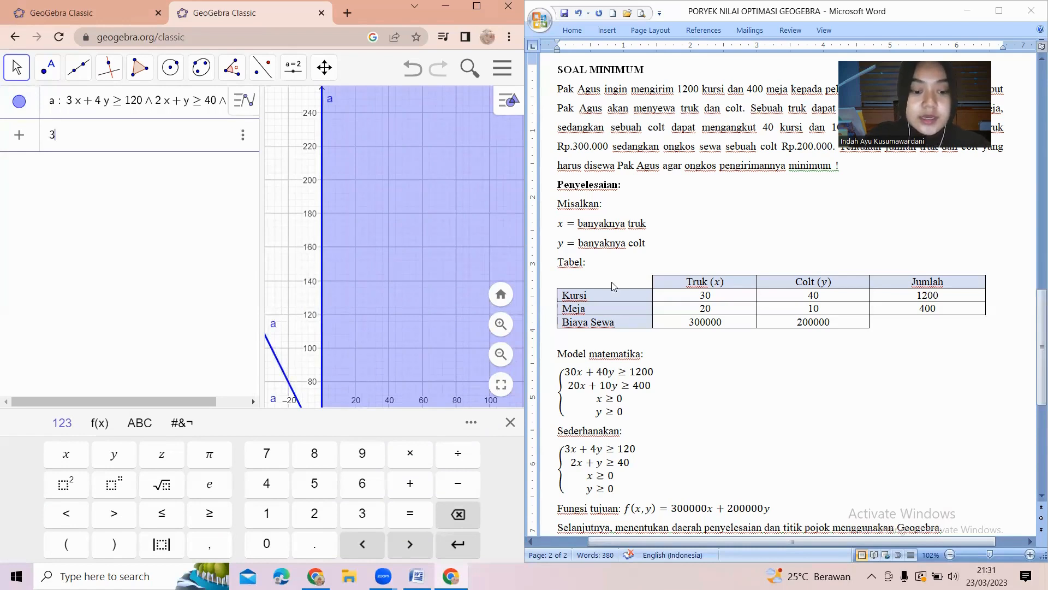
pyautogui.write('x + ')
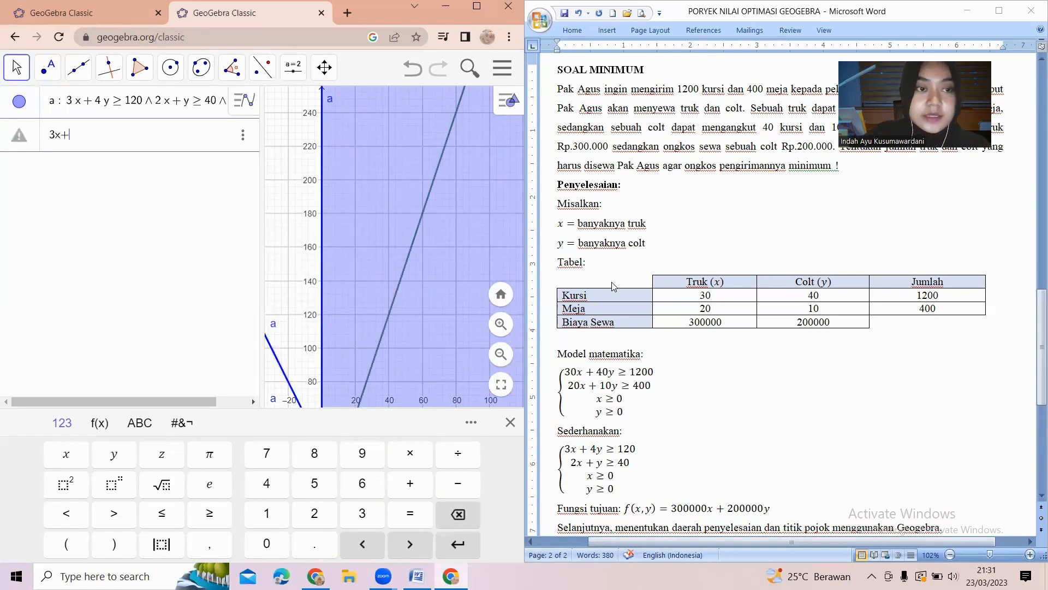
pyautogui.write('4y ')
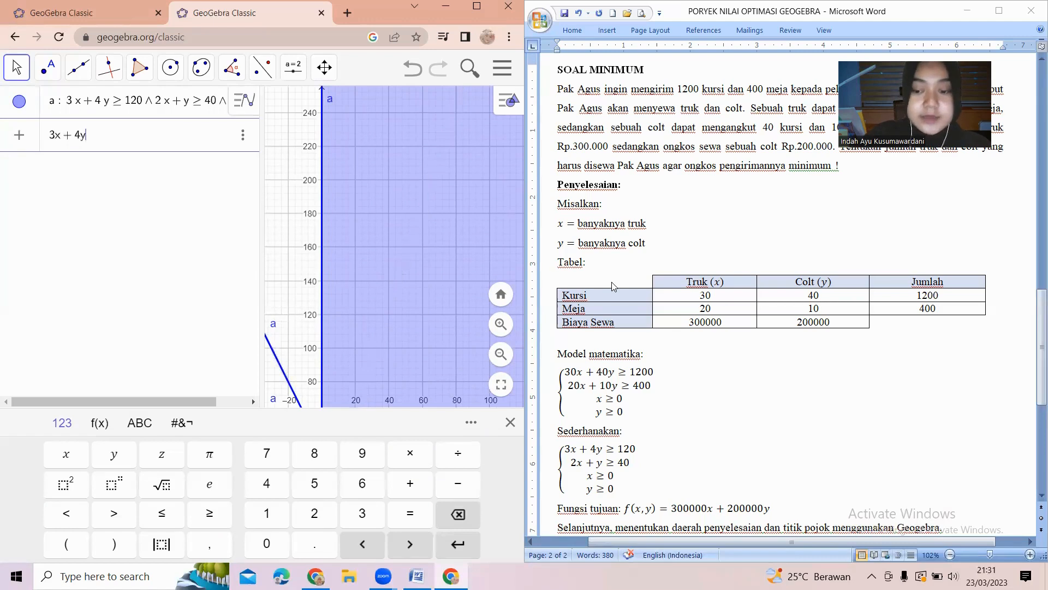
pyautogui.write('= 120')
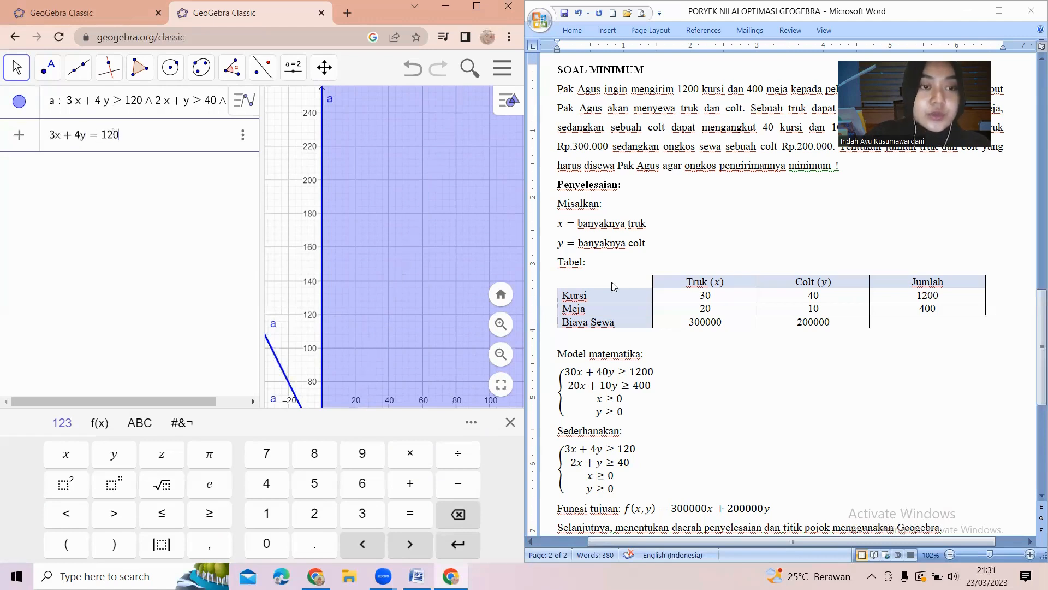
pyautogui.press('Return')
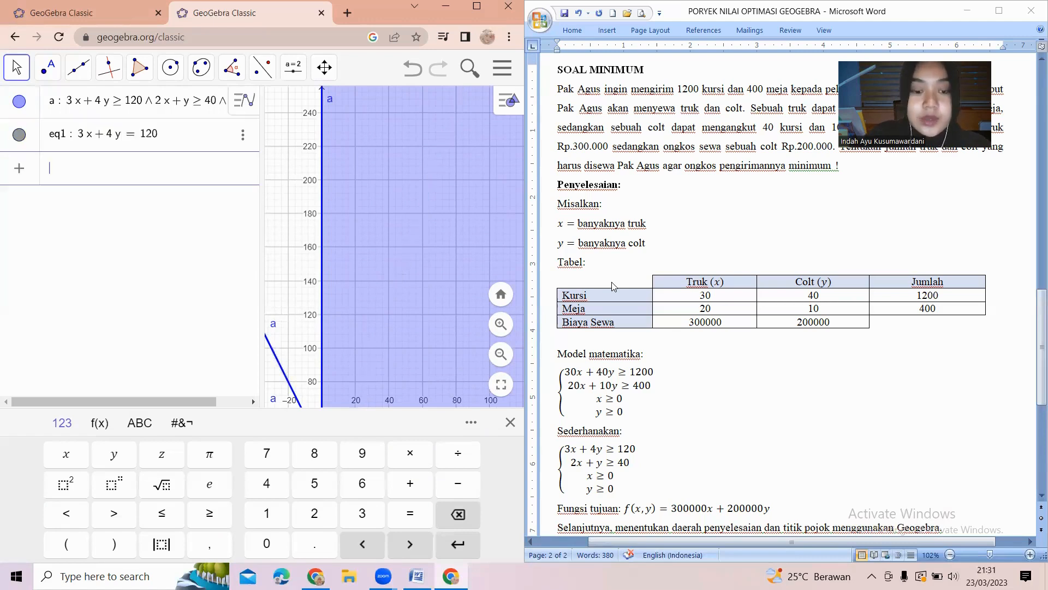
# Add the boundary line 2x + y = 40.
pyautogui.write('2x + ')
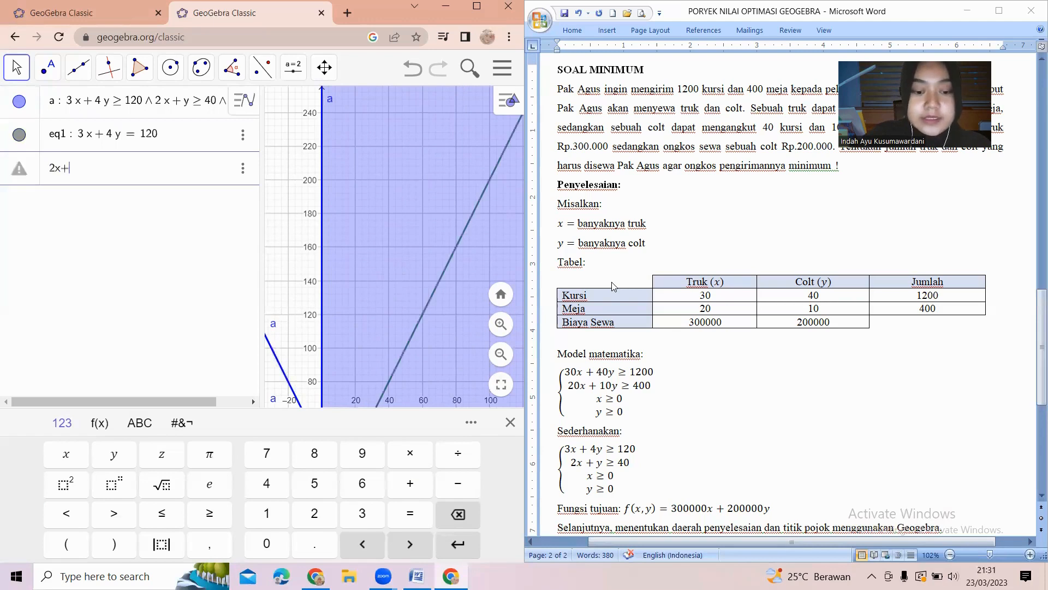
pyautogui.write('y = ')
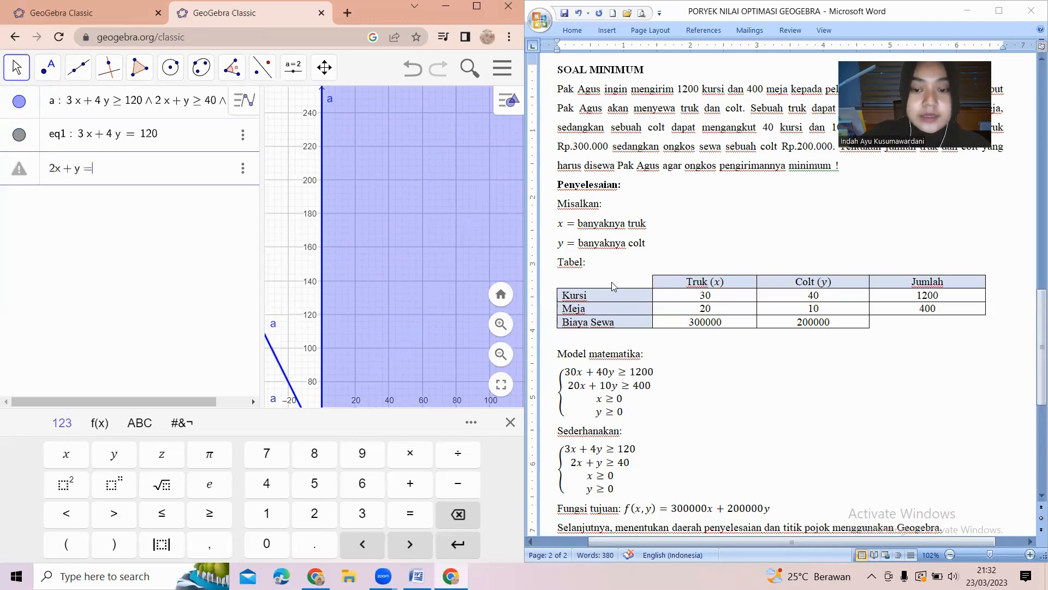
pyautogui.write('4')
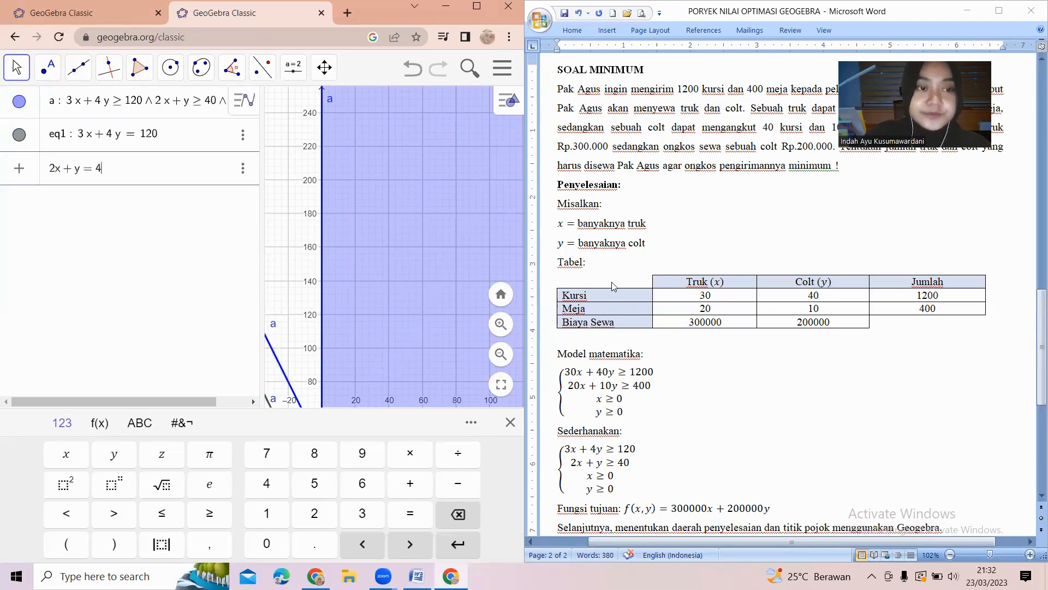
pyautogui.write('0')
pyautogui.press('Return')
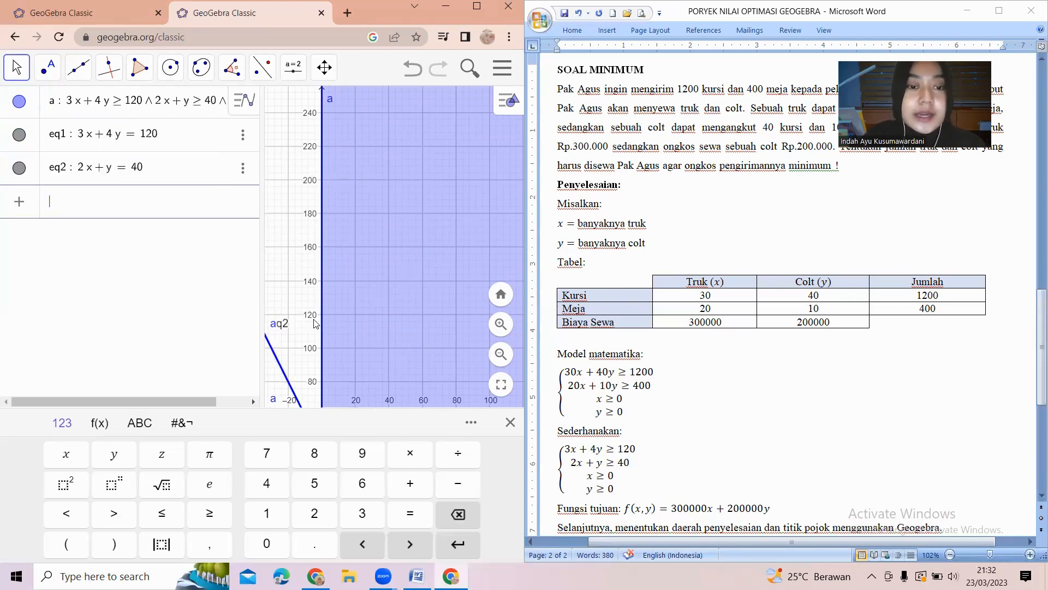
# Set the label of line eq1 (3x + 4y = 120) to show its Value.
pyautogui.moveTo(314, 320); pyautogui.dragTo(324, 98)
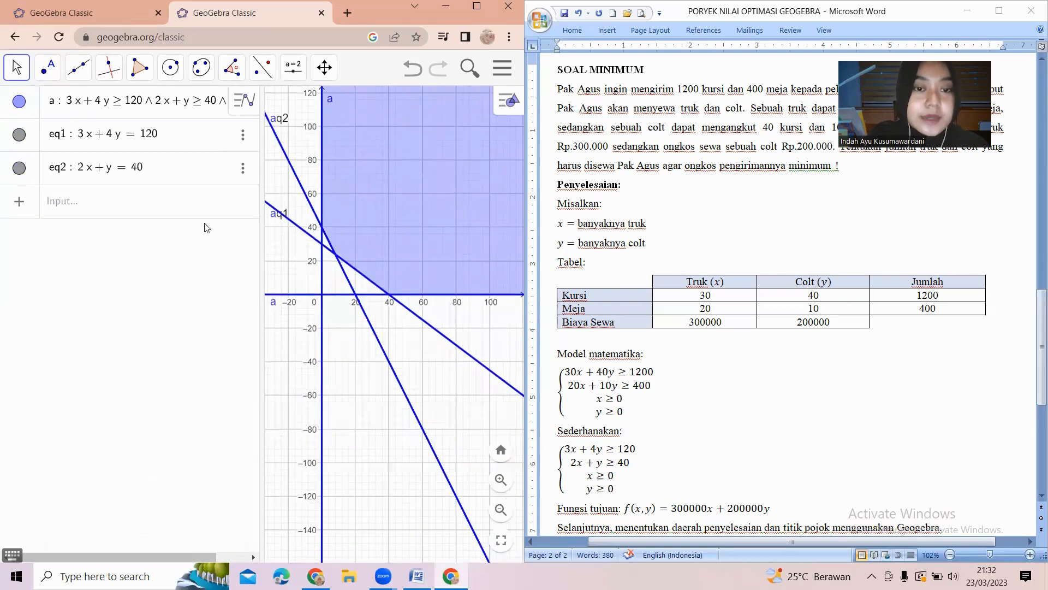
pyautogui.click(243, 134)
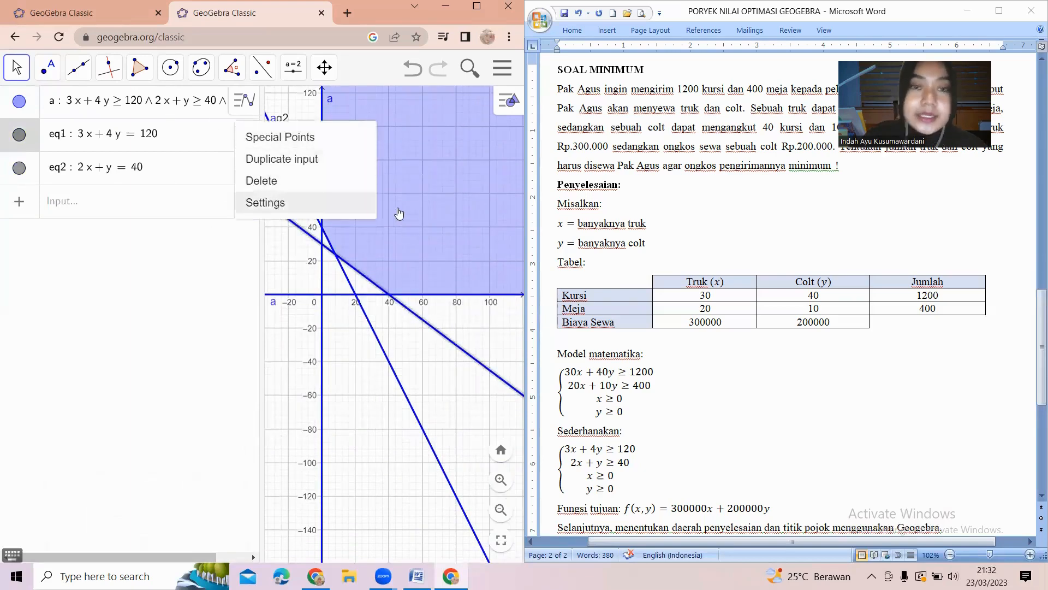
pyautogui.click(361, 212)
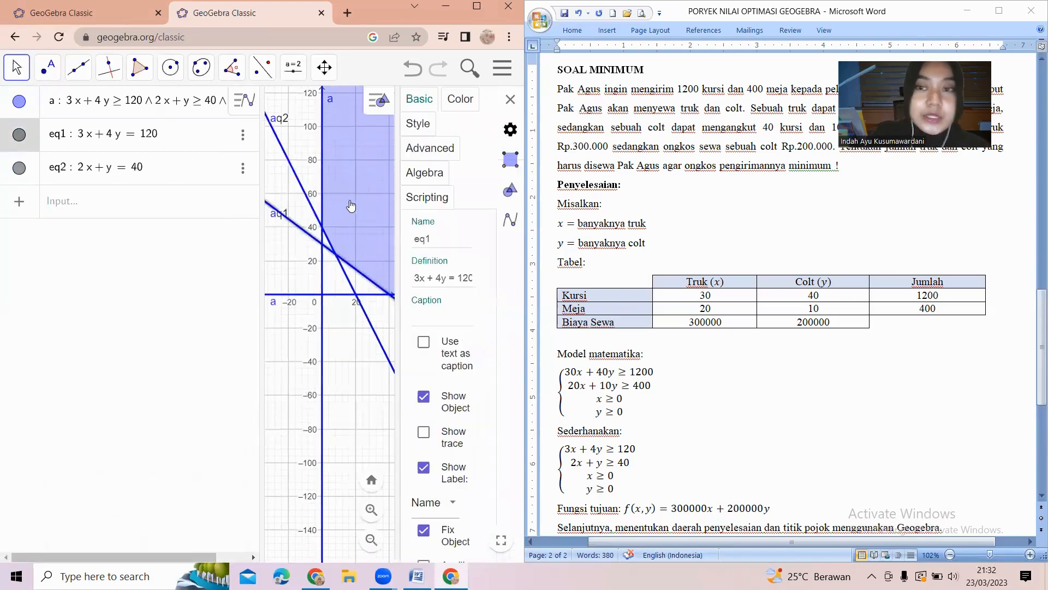
pyautogui.click(456, 504)
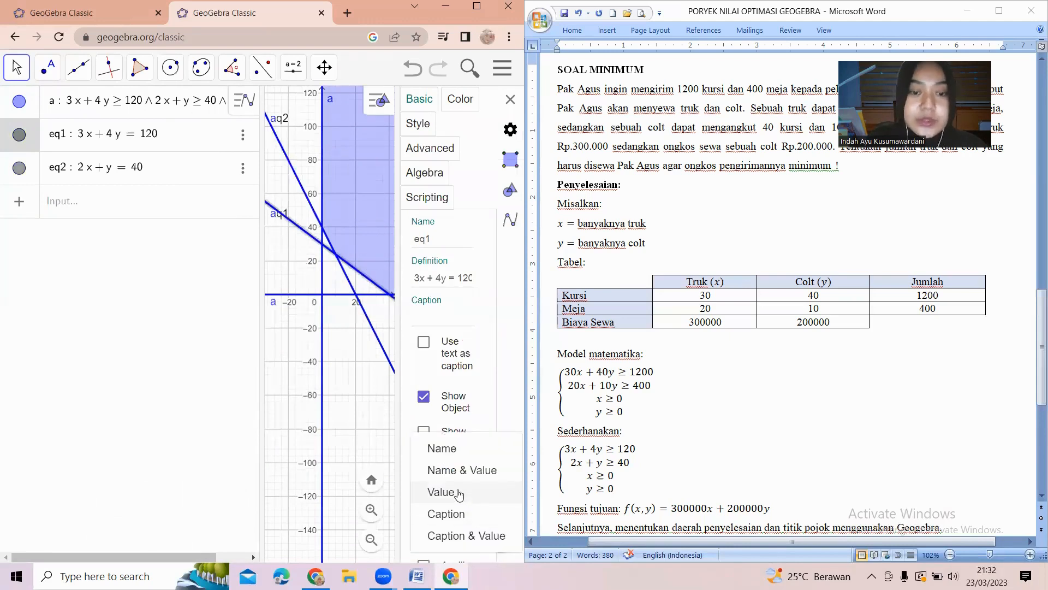
pyautogui.click(458, 492)
# Show line eq2's label as its Value and reposition the labels of both boundary lines near their lines.
pyautogui.click(243, 167)
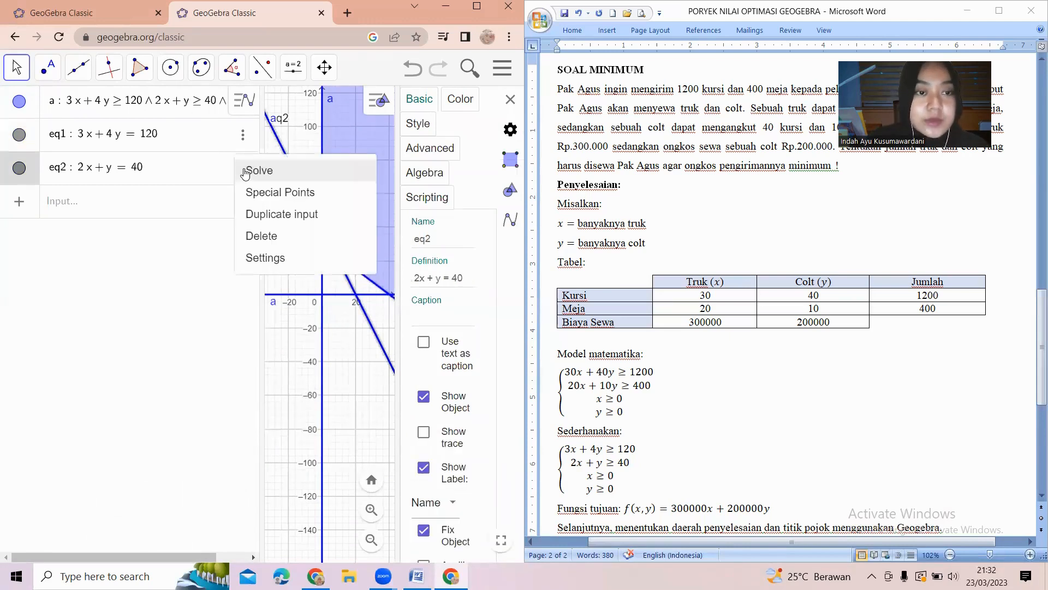
pyautogui.click(447, 503)
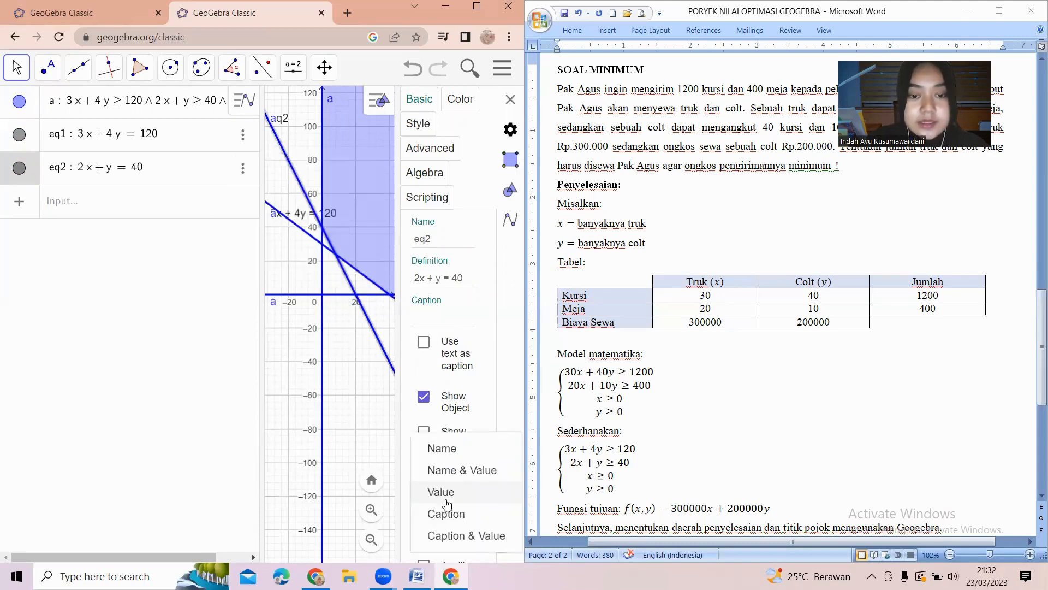
pyautogui.click(444, 493)
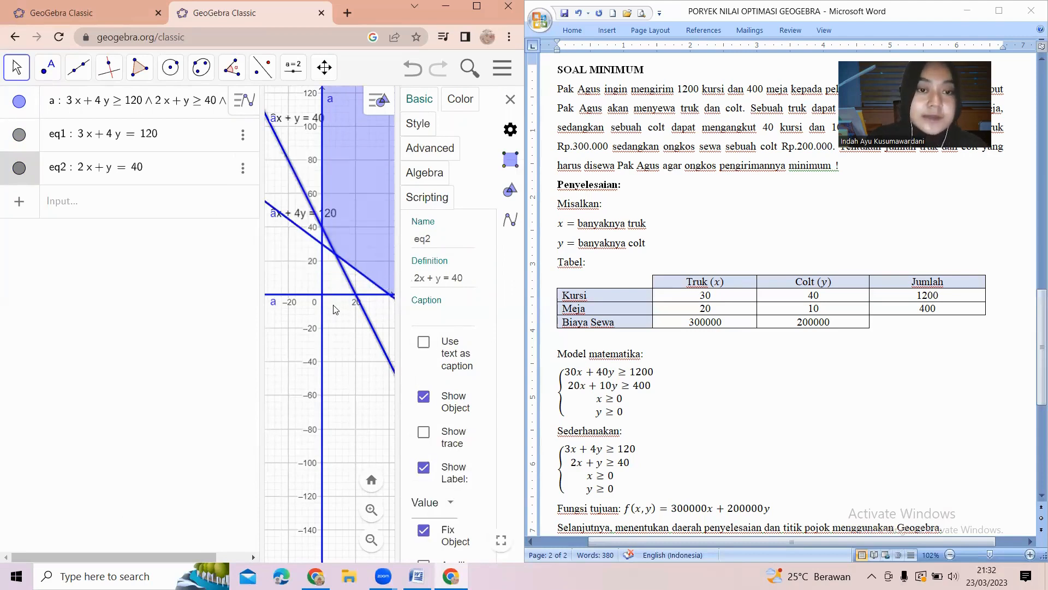
pyautogui.click(510, 99)
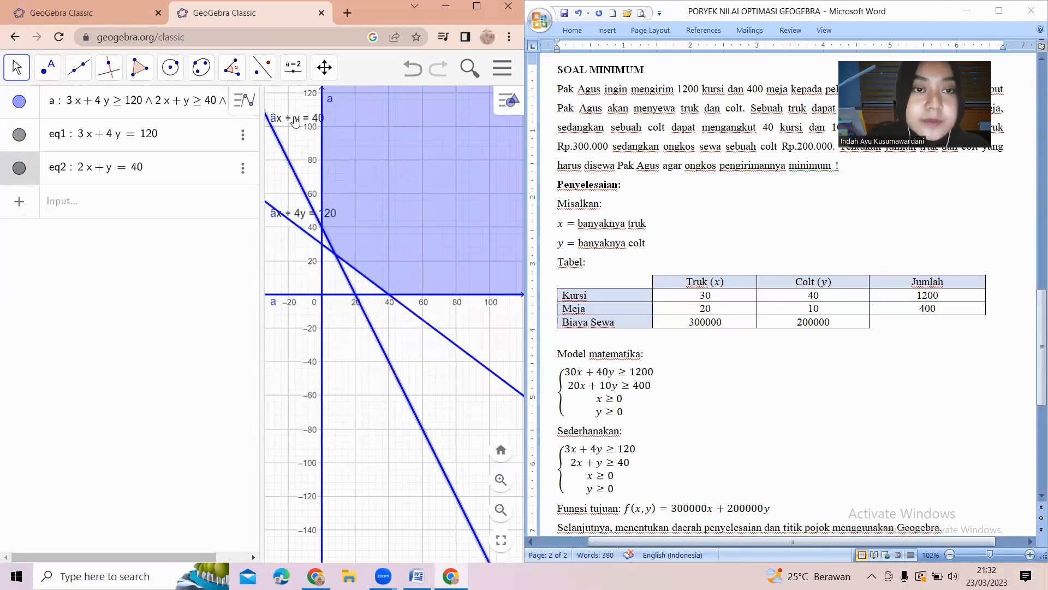
pyautogui.moveTo(298, 120); pyautogui.dragTo(305, 136)
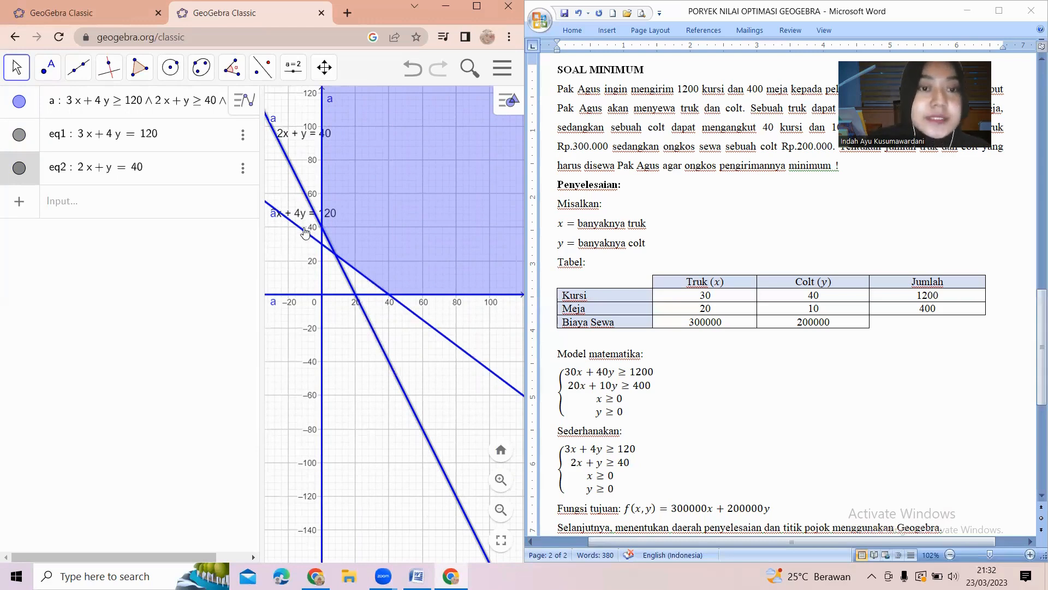
pyautogui.moveTo(301, 216); pyautogui.dragTo(302, 238)
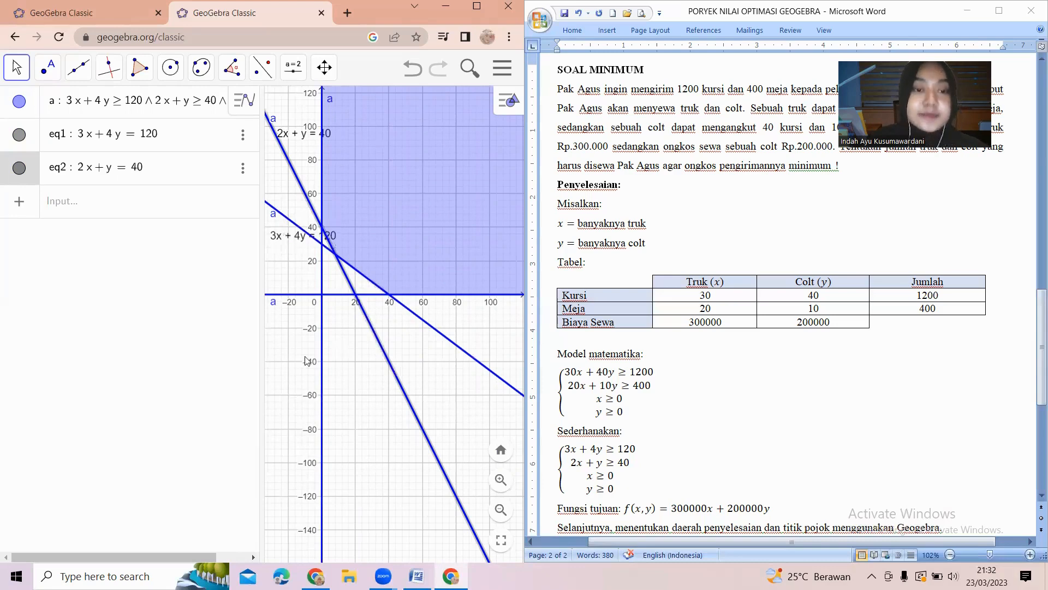
# Use the Intersect tool to mark the three corner points: eq1 with the x-axis, eq1 with eq2, and eq2 with the y-axis.
pyautogui.moveTo(292, 362); pyautogui.dragTo(343, 392)
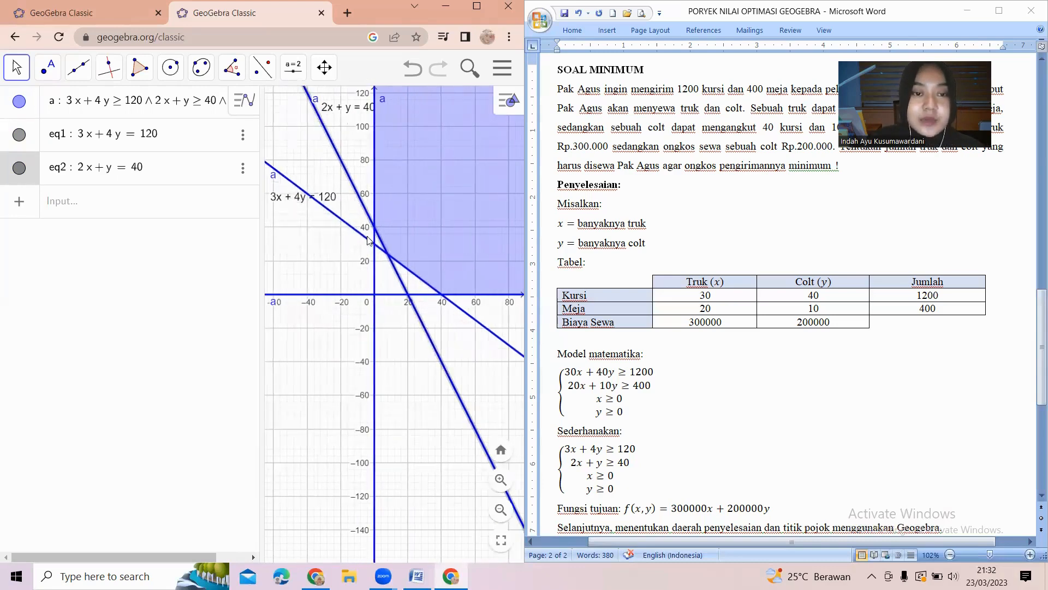
pyautogui.scroll(5, 347, 281)
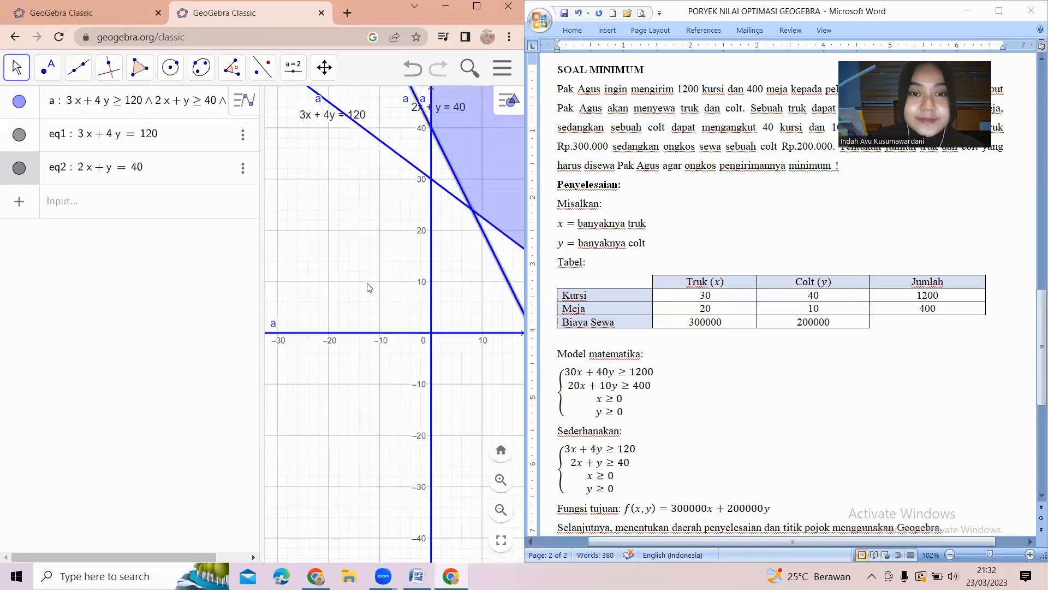
pyautogui.moveTo(369, 289); pyautogui.dragTo(277, 302)
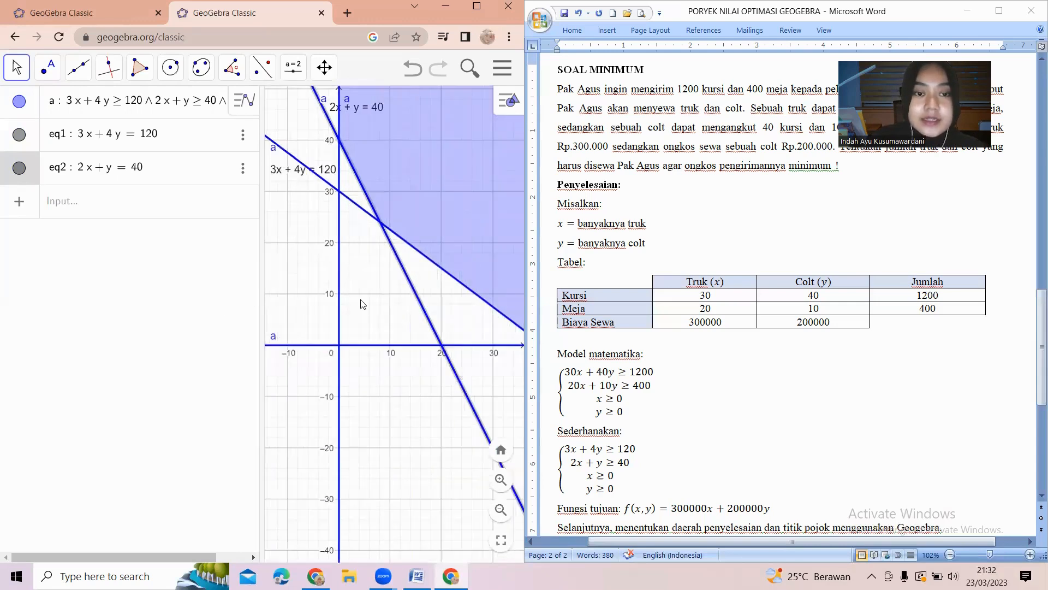
pyautogui.moveTo(366, 306); pyautogui.dragTo(303, 345)
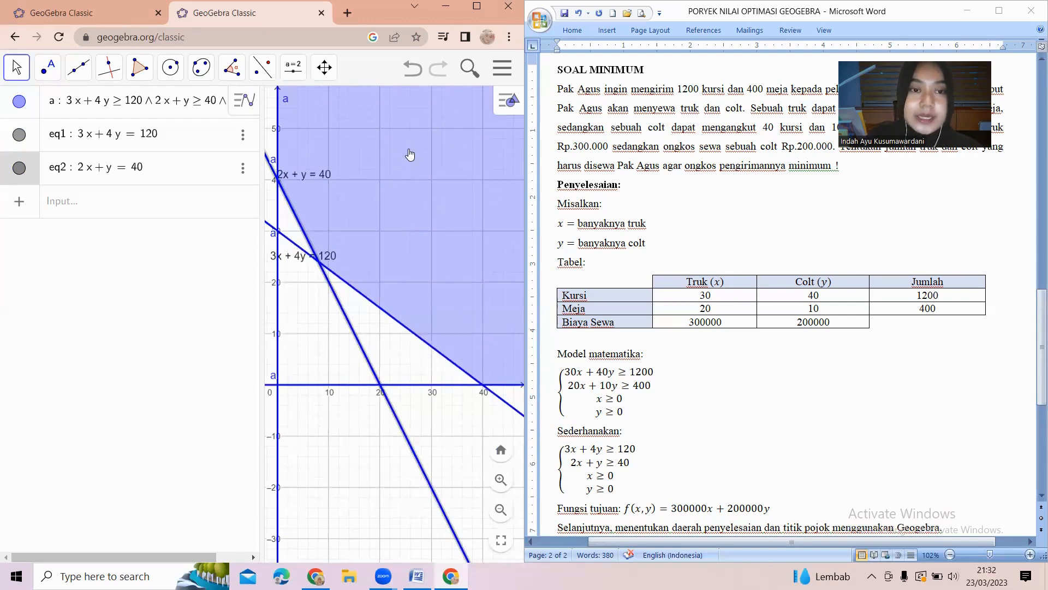
pyautogui.click(46, 78)
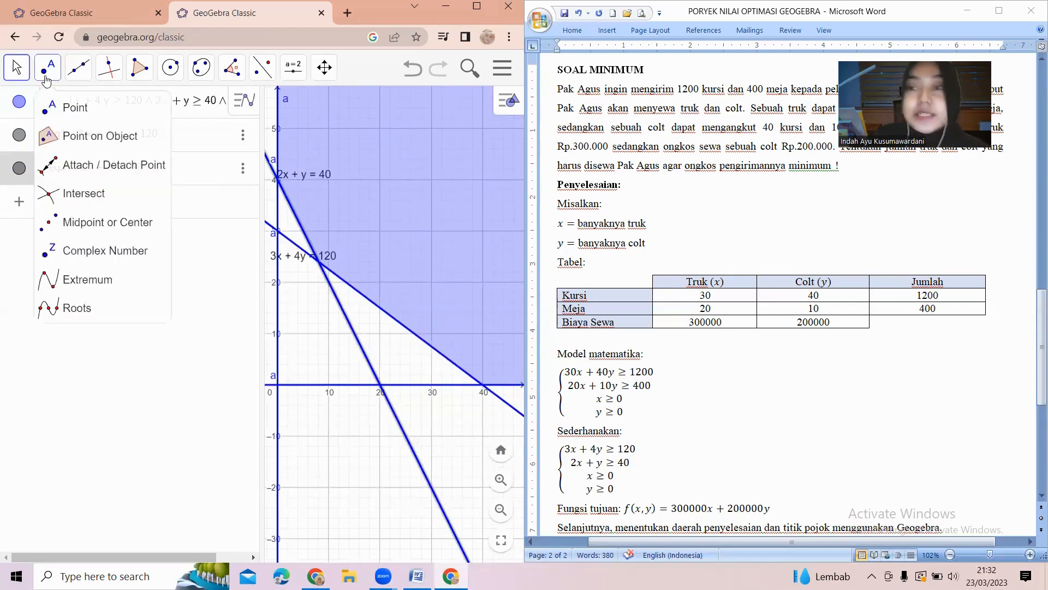
pyautogui.click(87, 193)
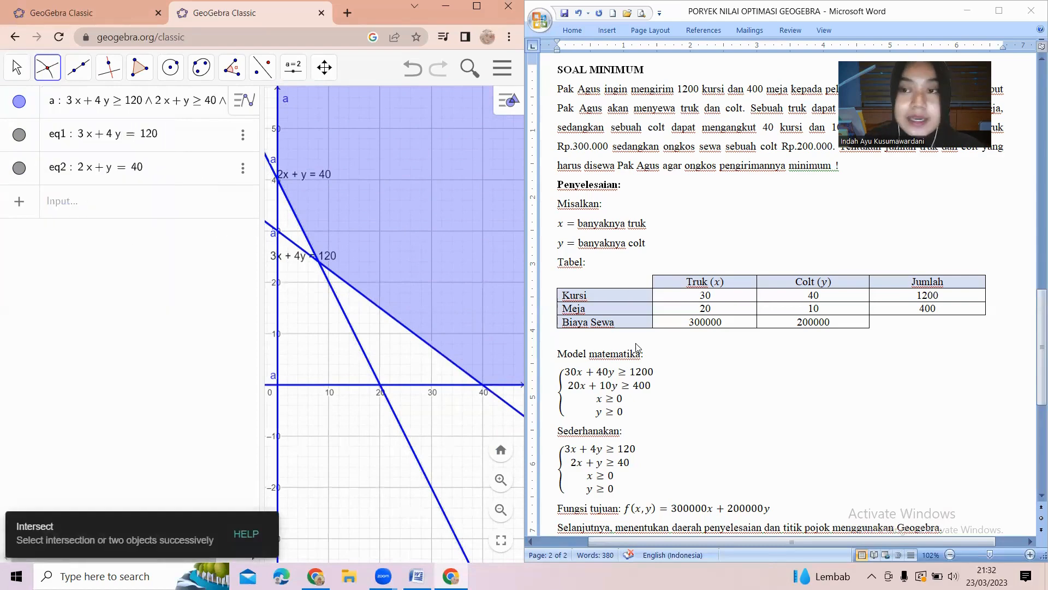
pyautogui.scroll(-2, 636, 347)
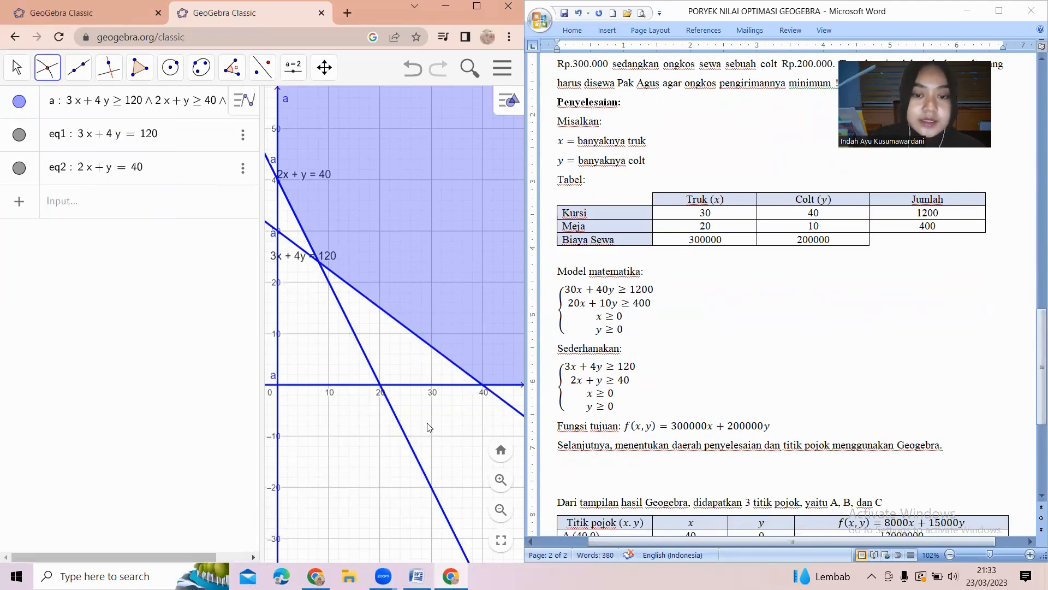
pyautogui.click(469, 389)
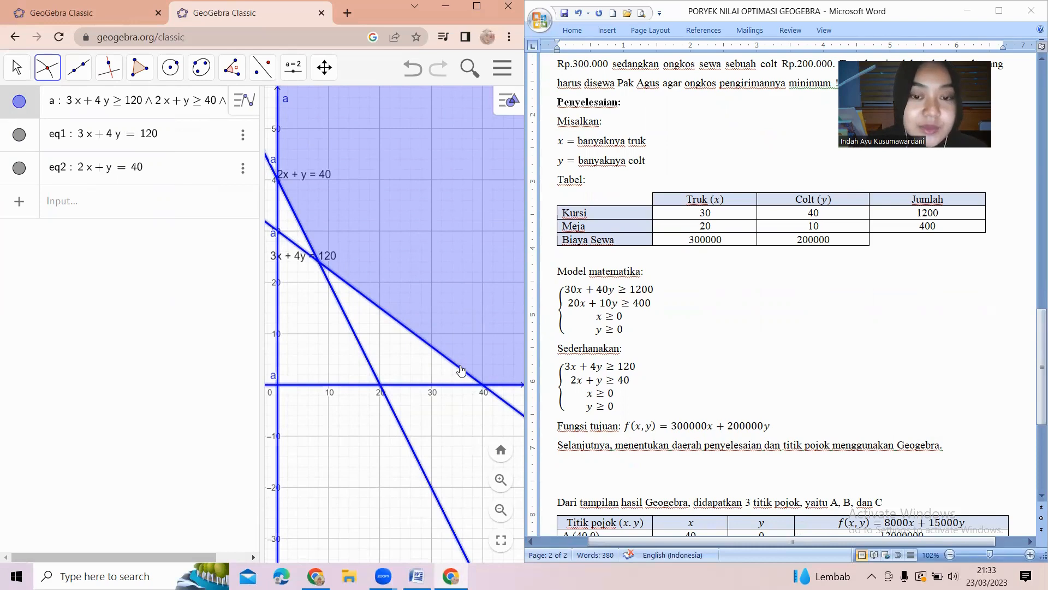
pyautogui.click(461, 371)
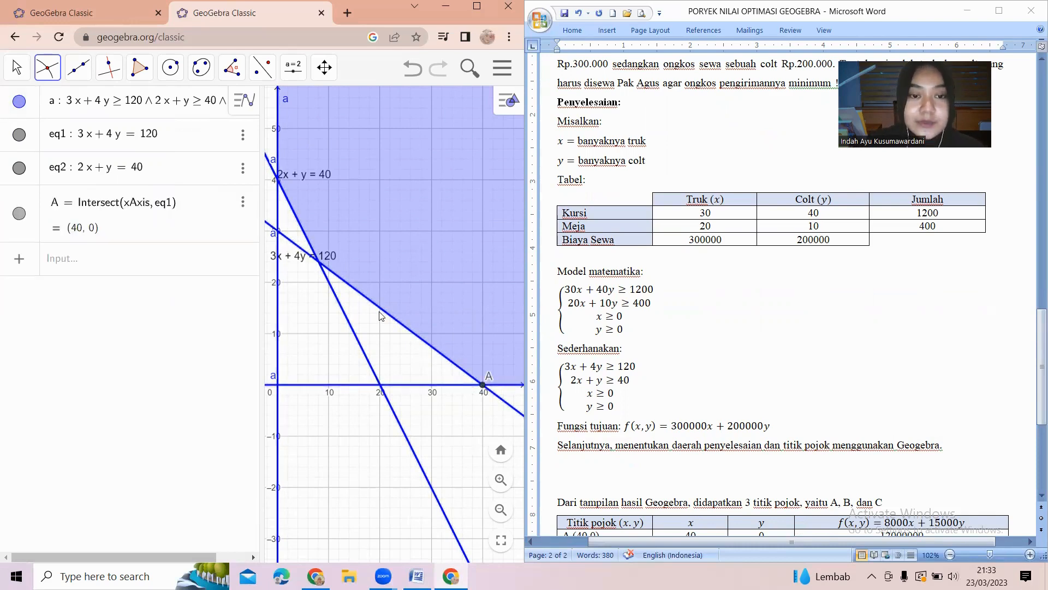
pyautogui.click(315, 254)
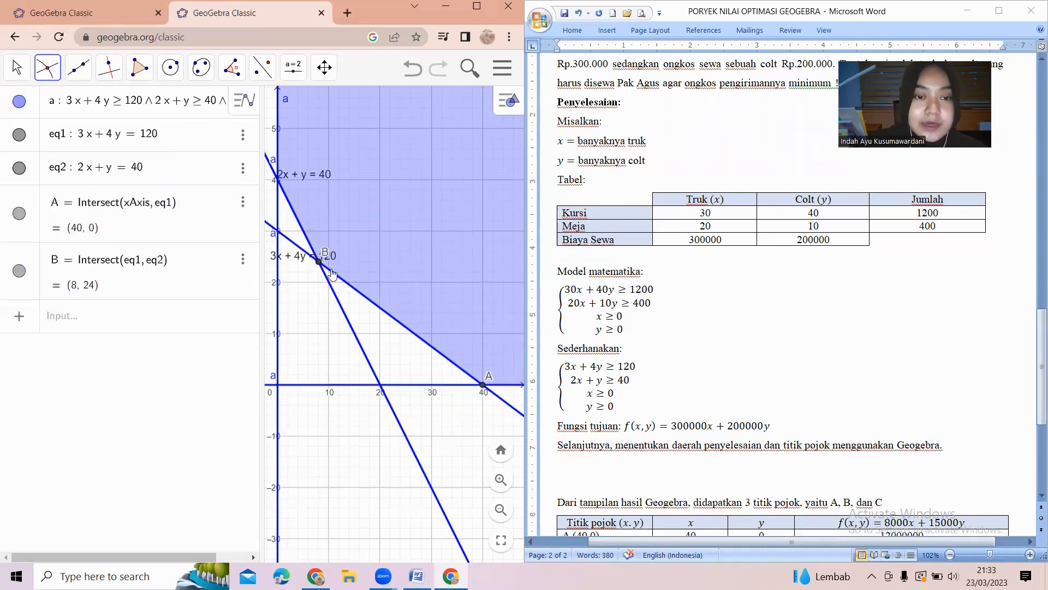
pyautogui.click(281, 184)
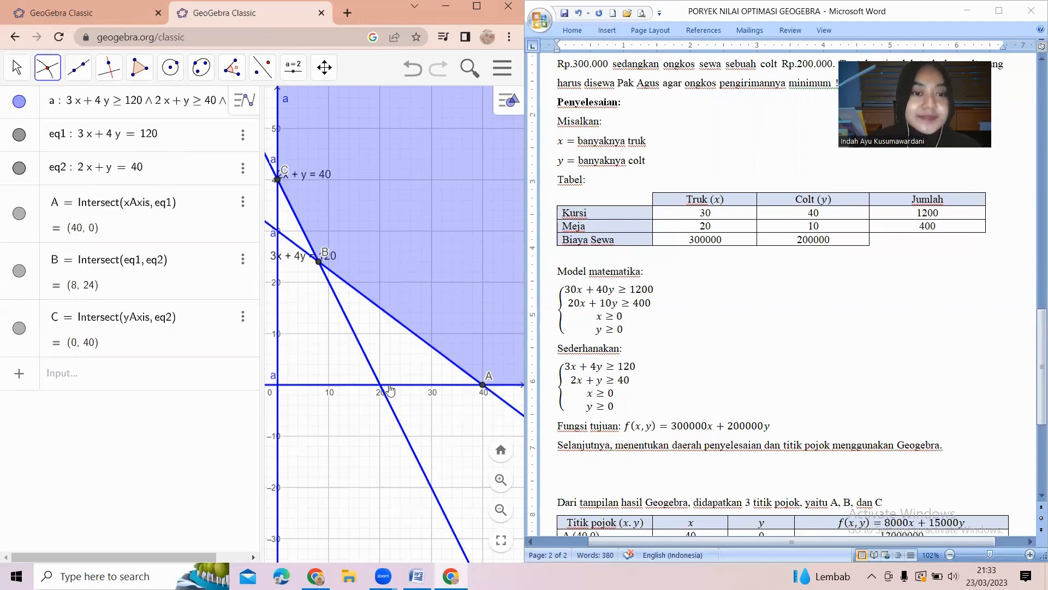
# Enter the objective function line 300000x + 200000y = k in the algebra input.
pyautogui.click(140, 376)
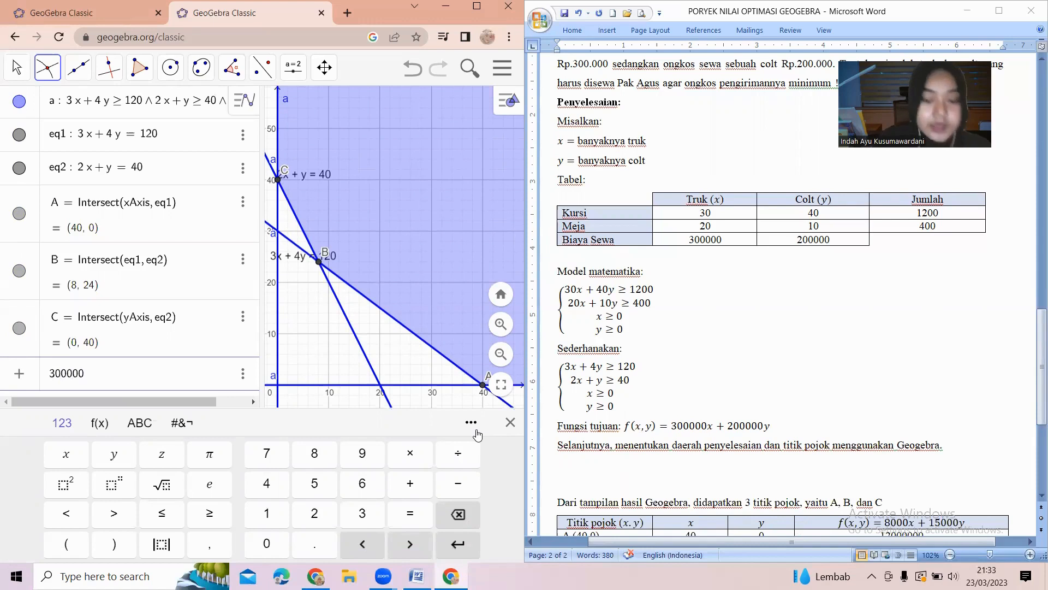
pyautogui.write('+200')
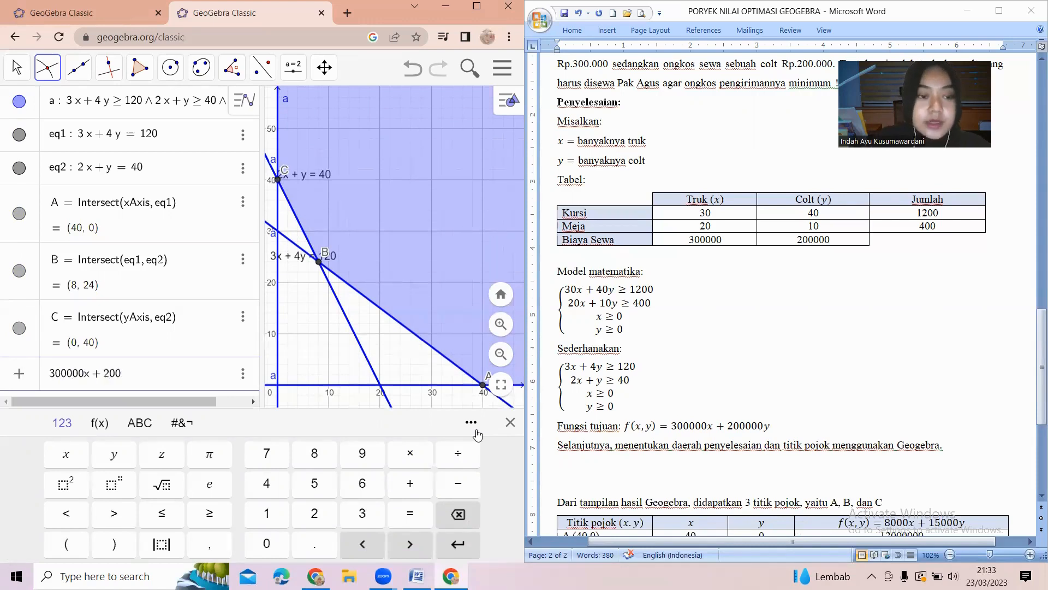
pyautogui.write('000')
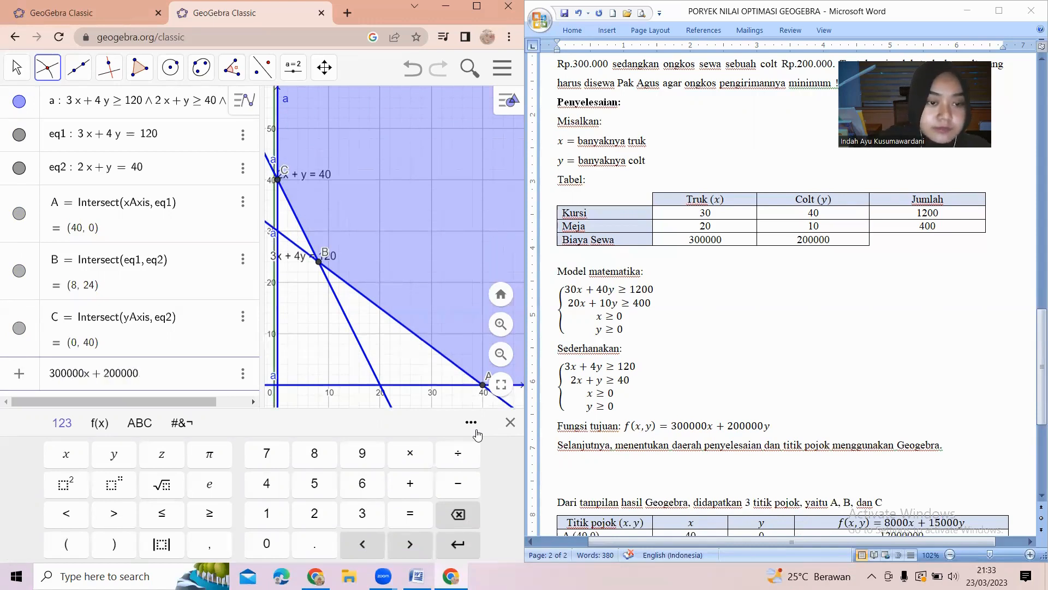
pyautogui.write('y=')
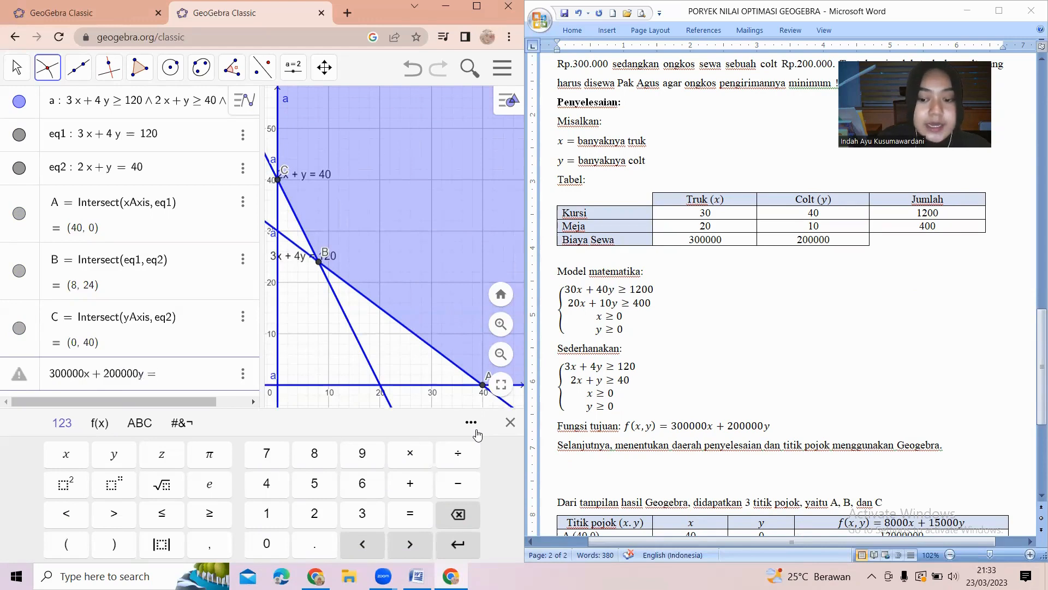
pyautogui.write('k')
pyautogui.press('Return')
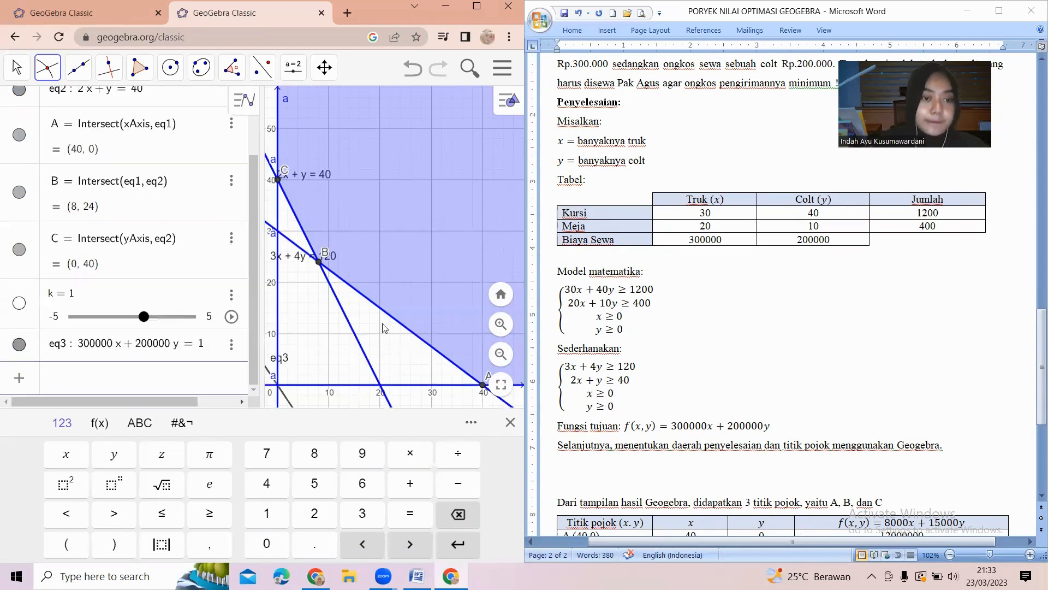
# Set the slider k's range to run from 0 to 2.0×10^7.
pyautogui.scroll(-5, 358, 289)
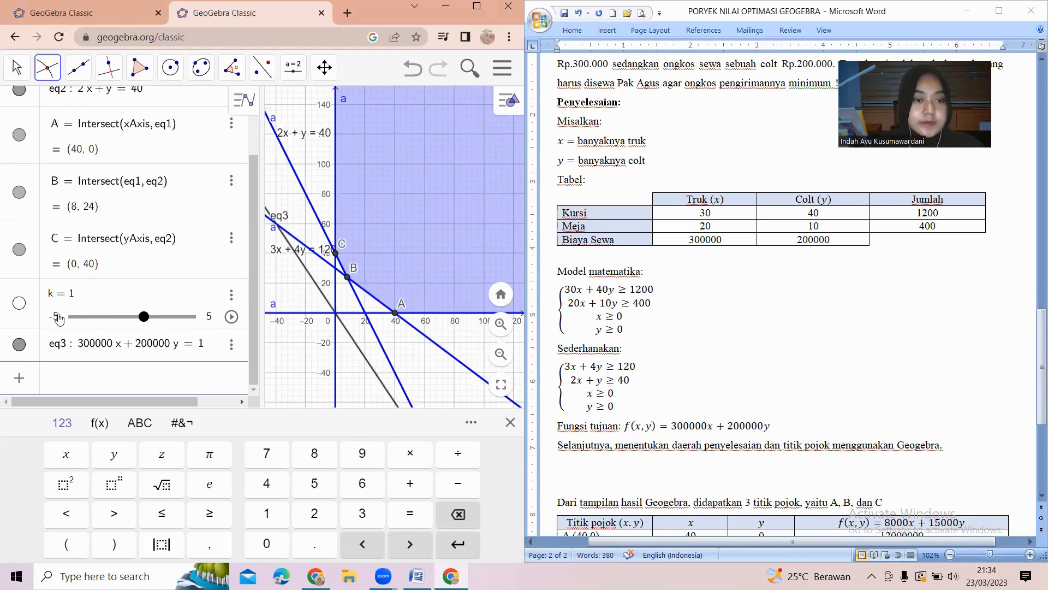
pyautogui.click(229, 318)
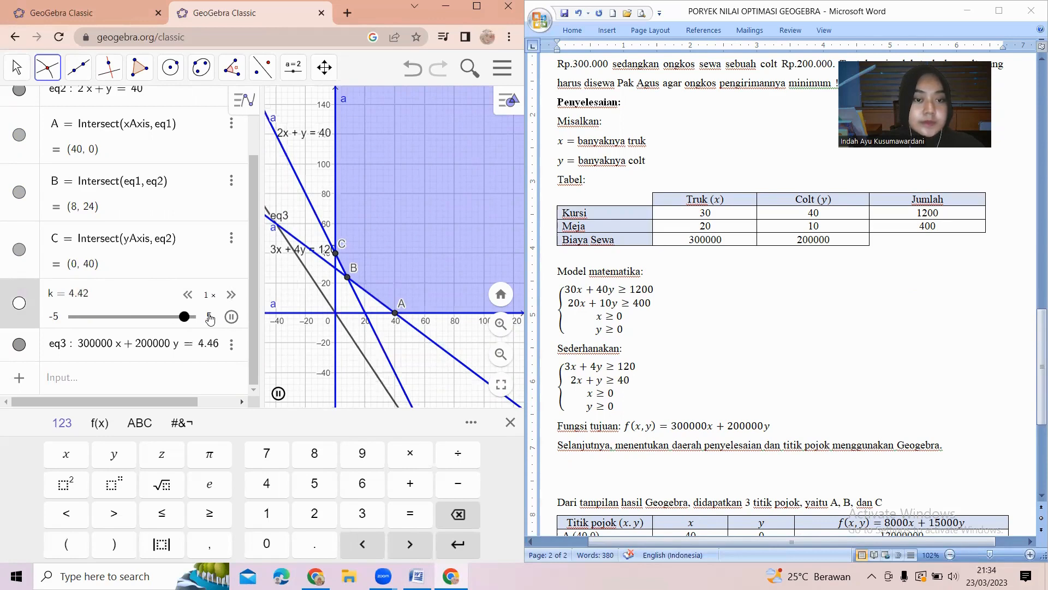
pyautogui.click(210, 315)
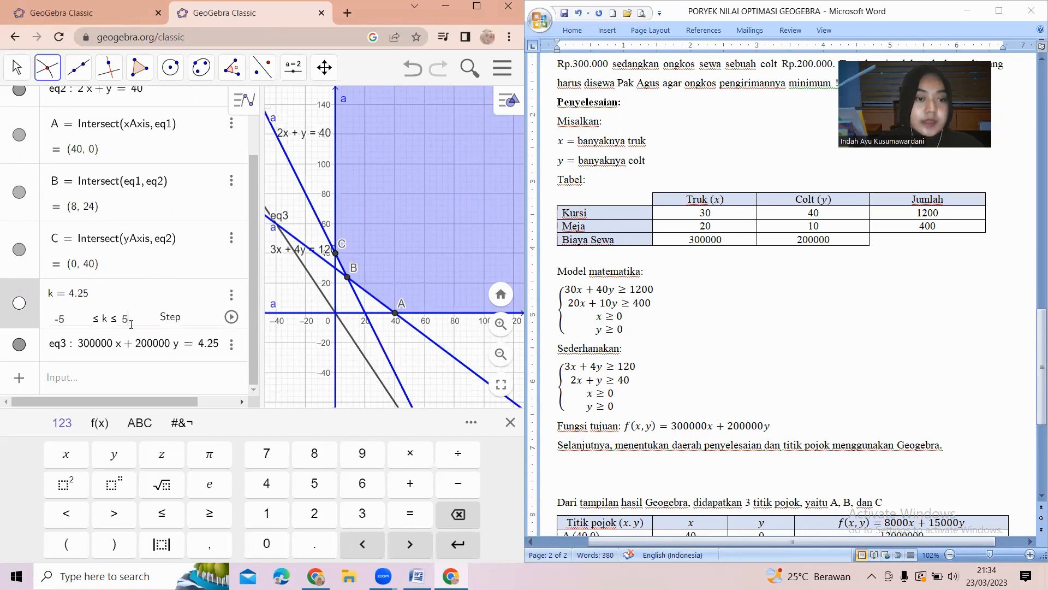
pyautogui.press('BackSpace')
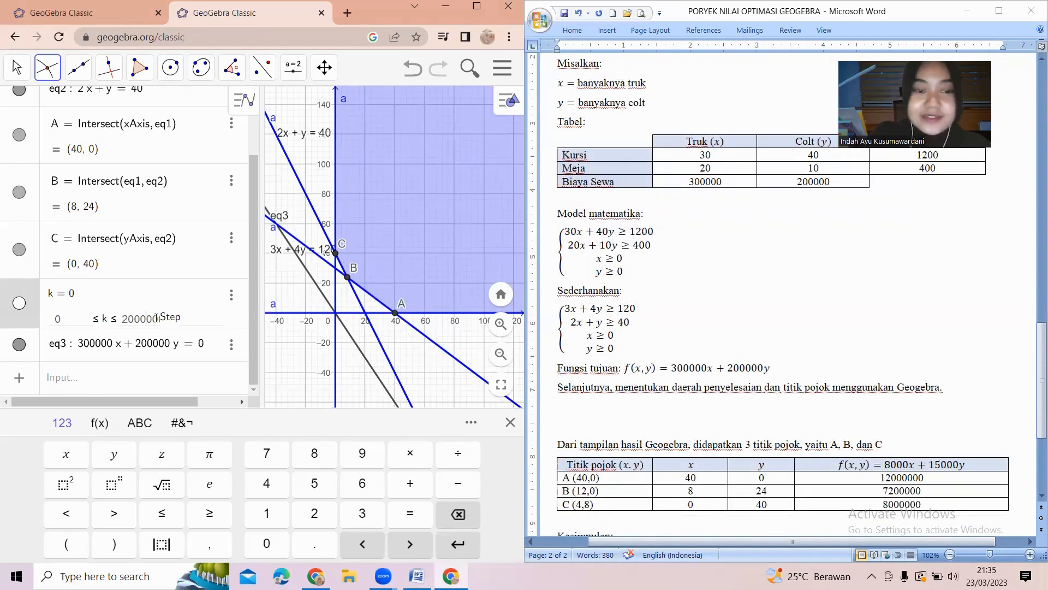
pyautogui.press('Return')
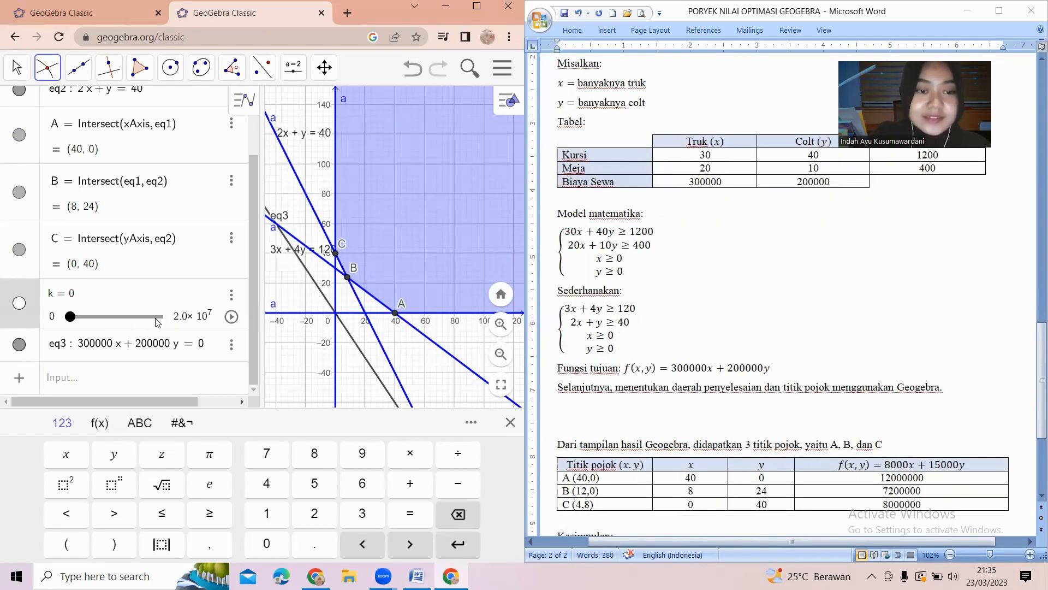
# Maximize the browser window, zoom the graph around the feasible region, and try sliding k to move the objective line.
pyautogui.moveTo(71, 317); pyautogui.dragTo(69, 349)
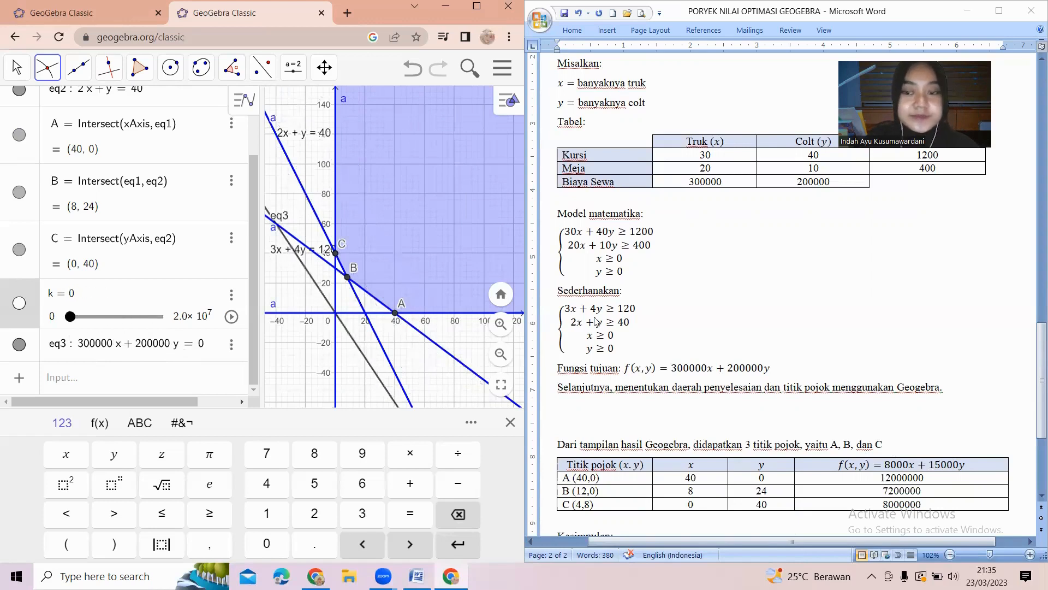
pyautogui.scroll(1, 734, 291)
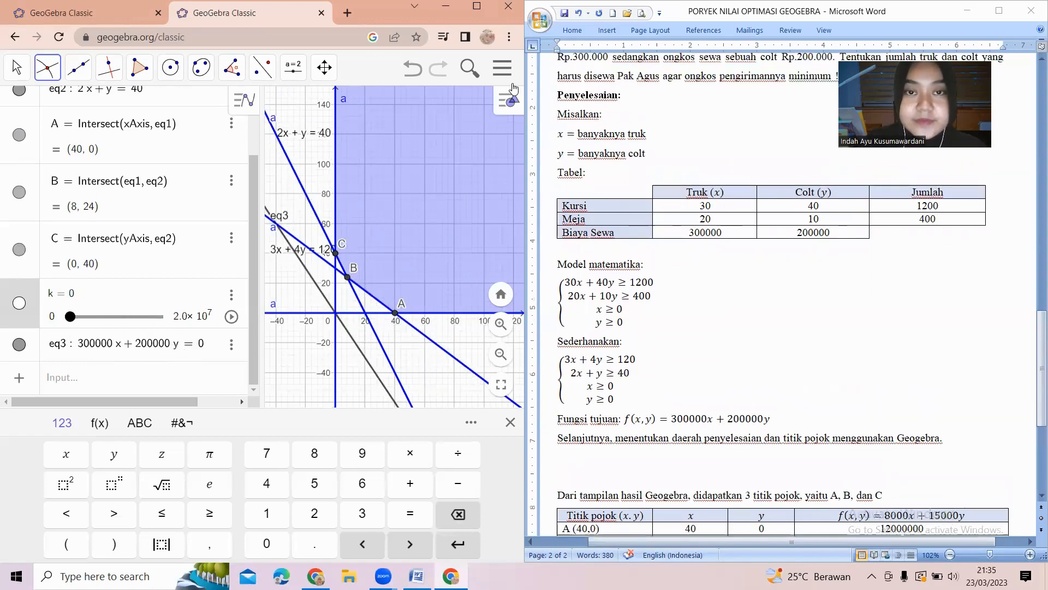
pyautogui.click(486, 8)
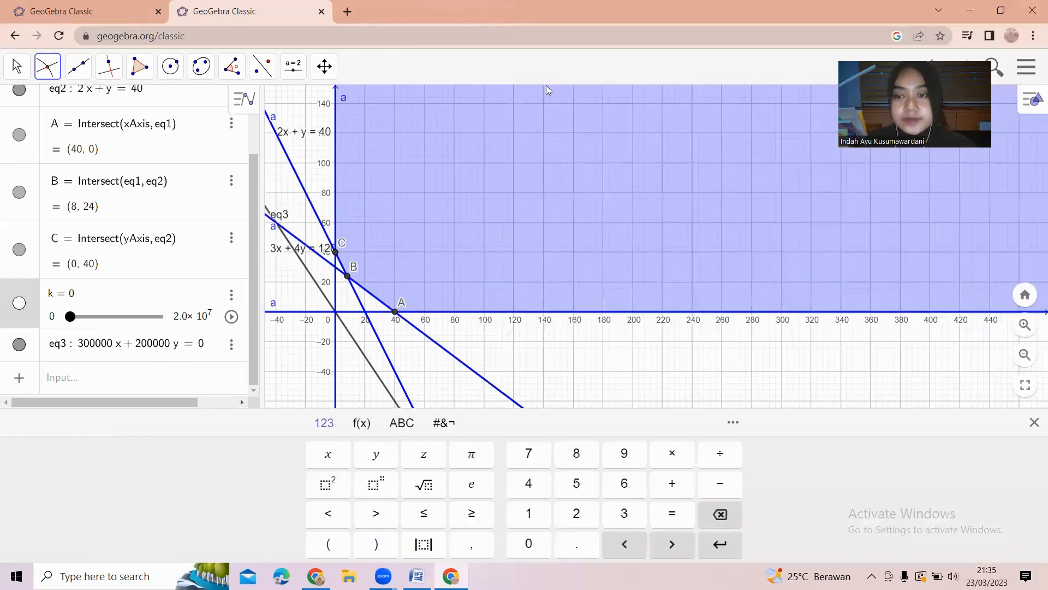
pyautogui.scroll(7, 407, 318)
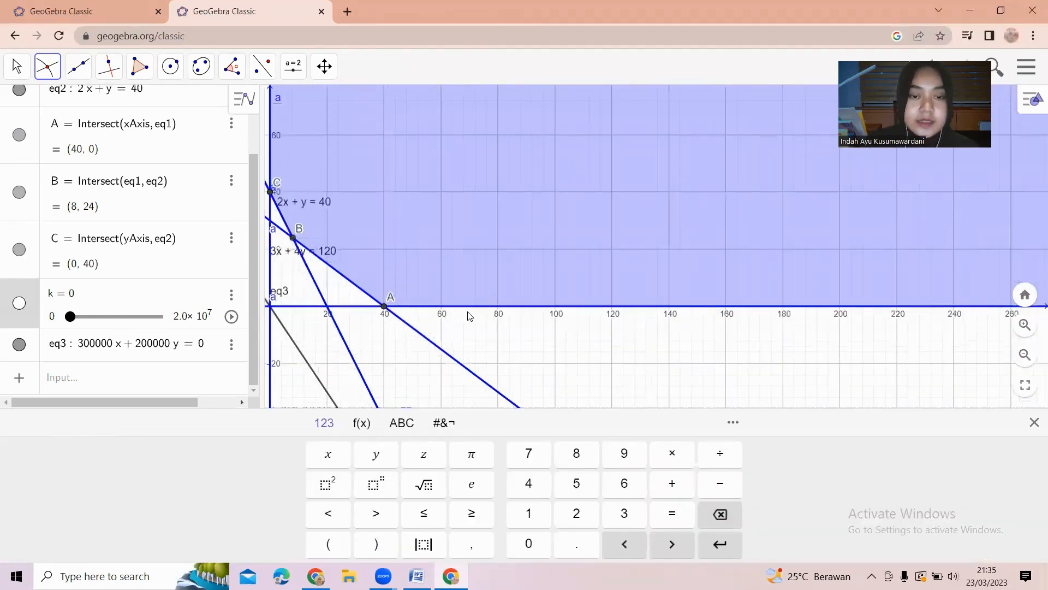
pyautogui.click(397, 352)
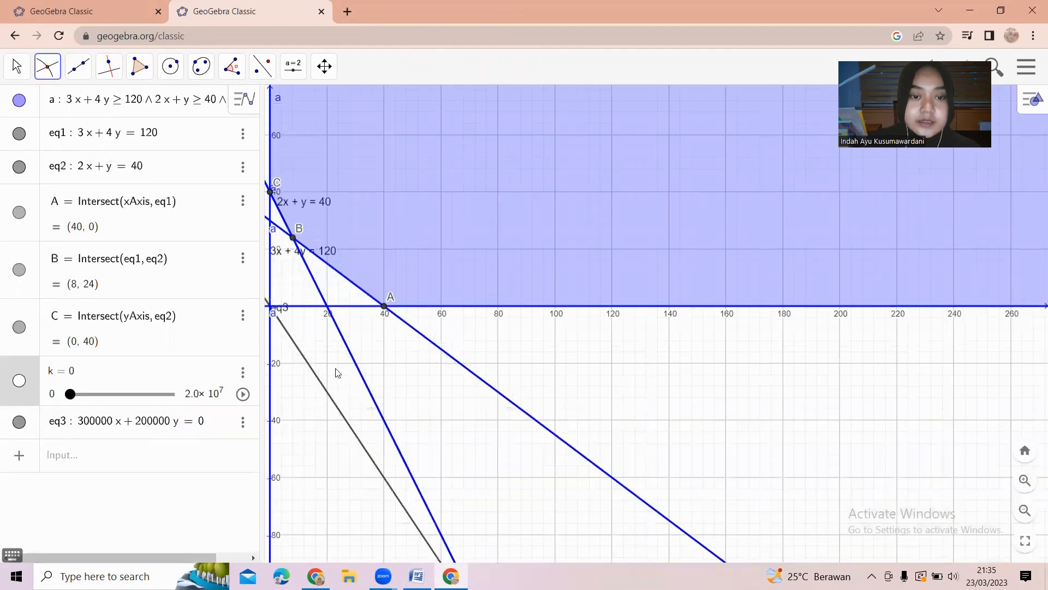
pyautogui.scroll(-5, 427, 343)
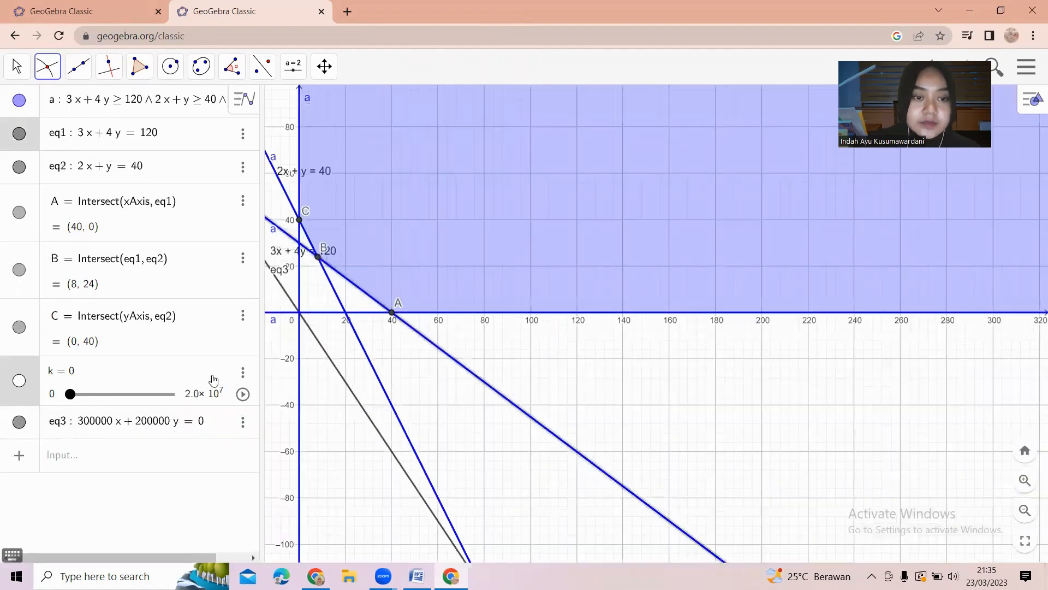
pyautogui.moveTo(68, 398); pyautogui.dragTo(51, 430)
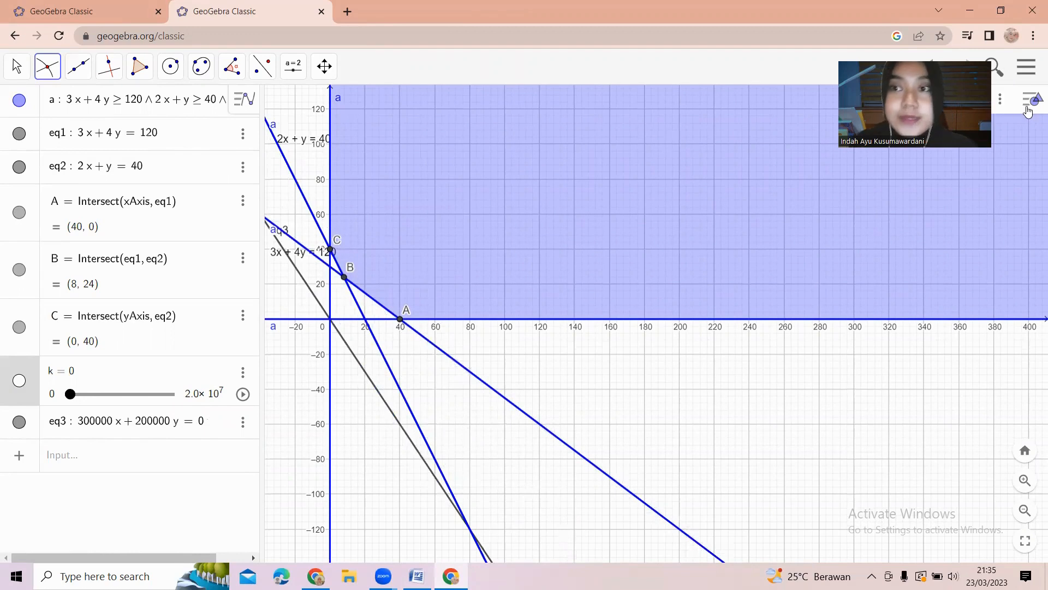
# Open the Spreadsheet view and enter the column headers Titik in A1 and Z in B1.
pyautogui.click(1000, 100)
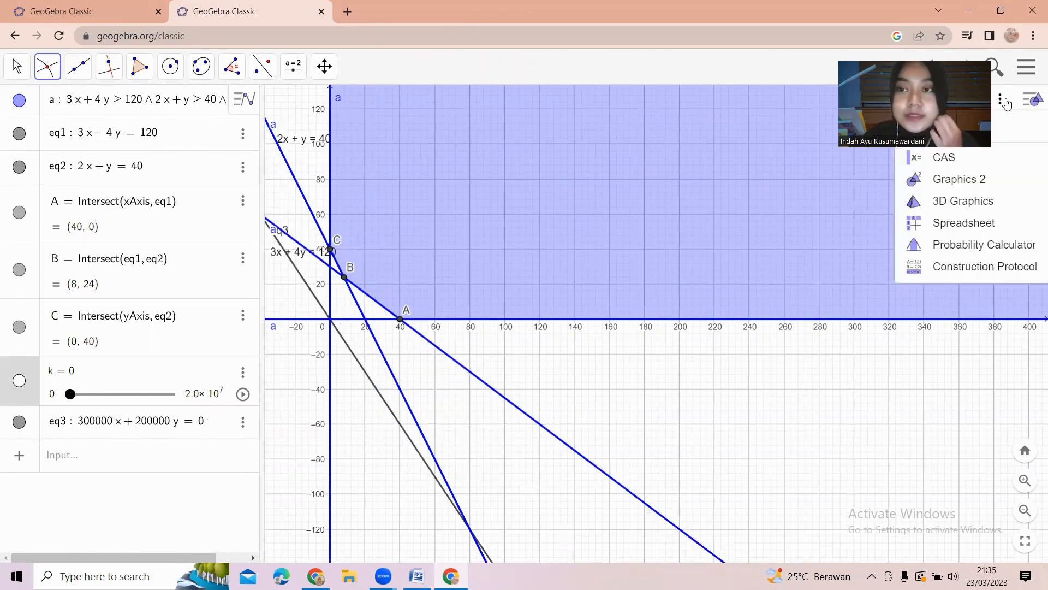
pyautogui.click(985, 225)
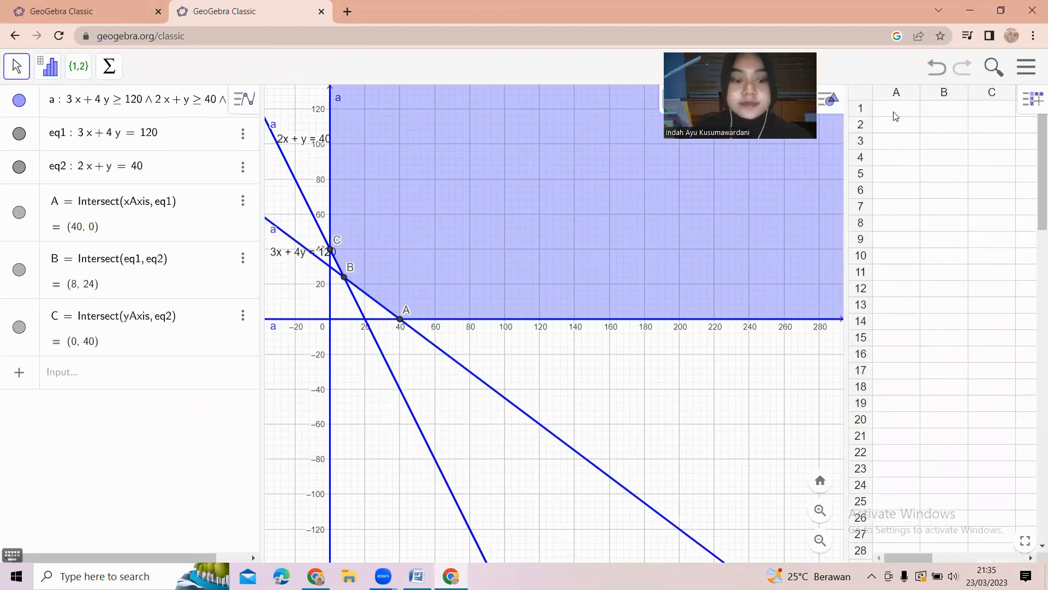
pyautogui.click(895, 113)
pyautogui.write('T')
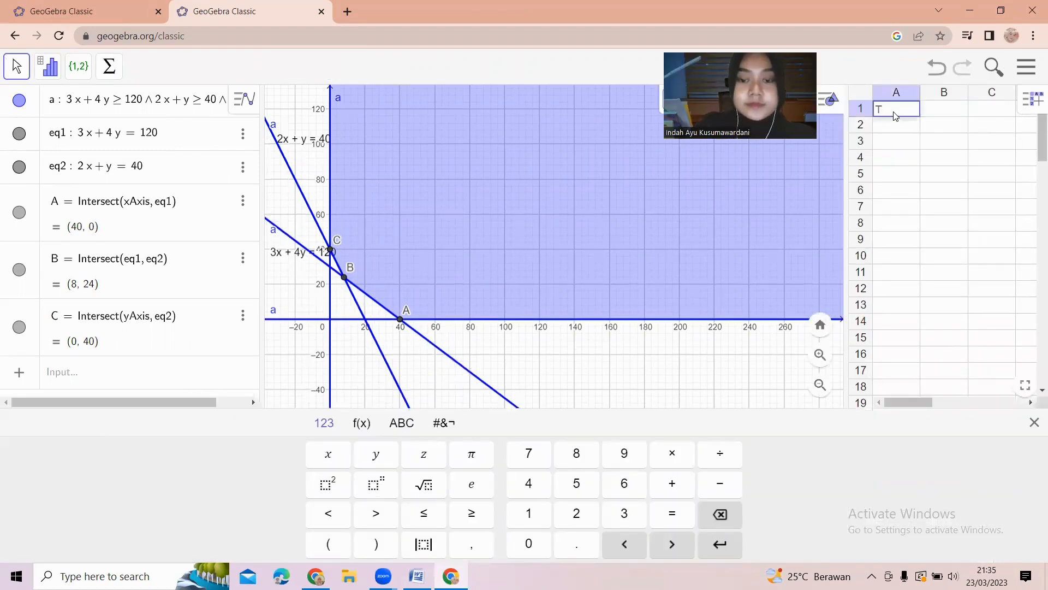
pyautogui.write('itik')
pyautogui.press('Return')
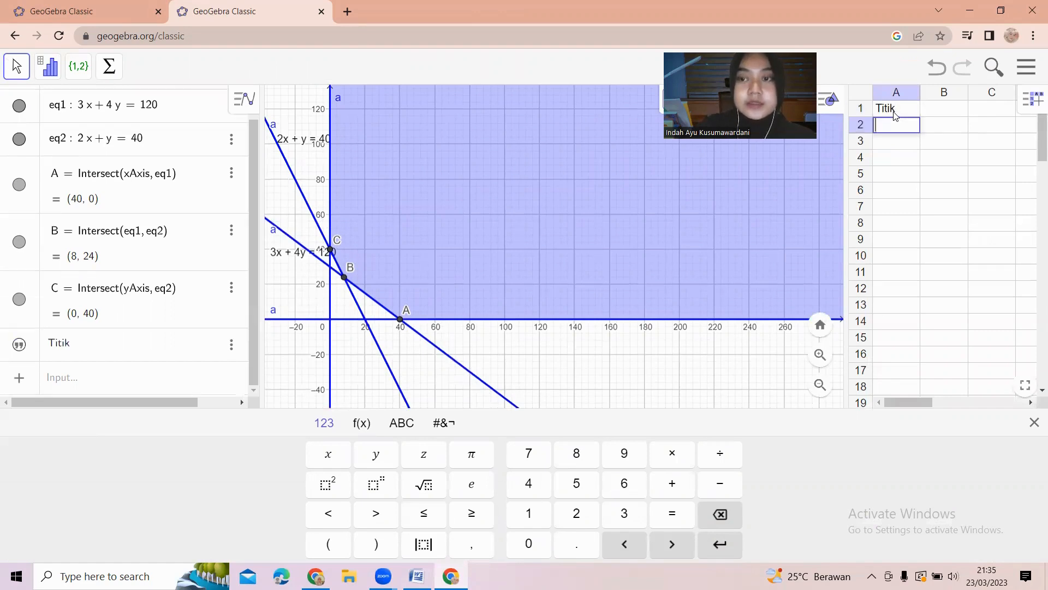
pyautogui.click(925, 112)
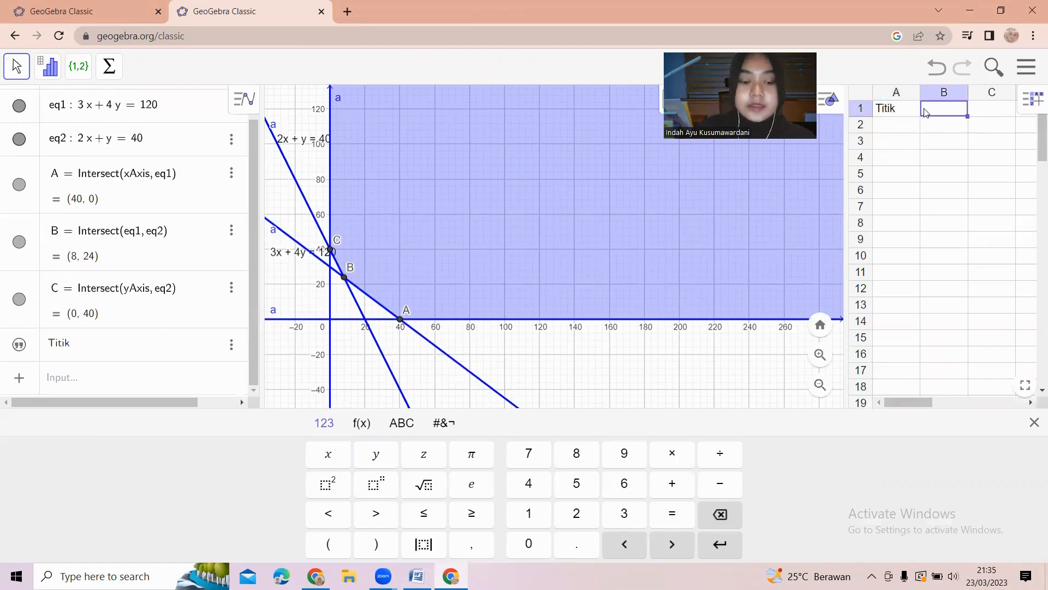
pyautogui.write('Z')
pyautogui.press('Return')
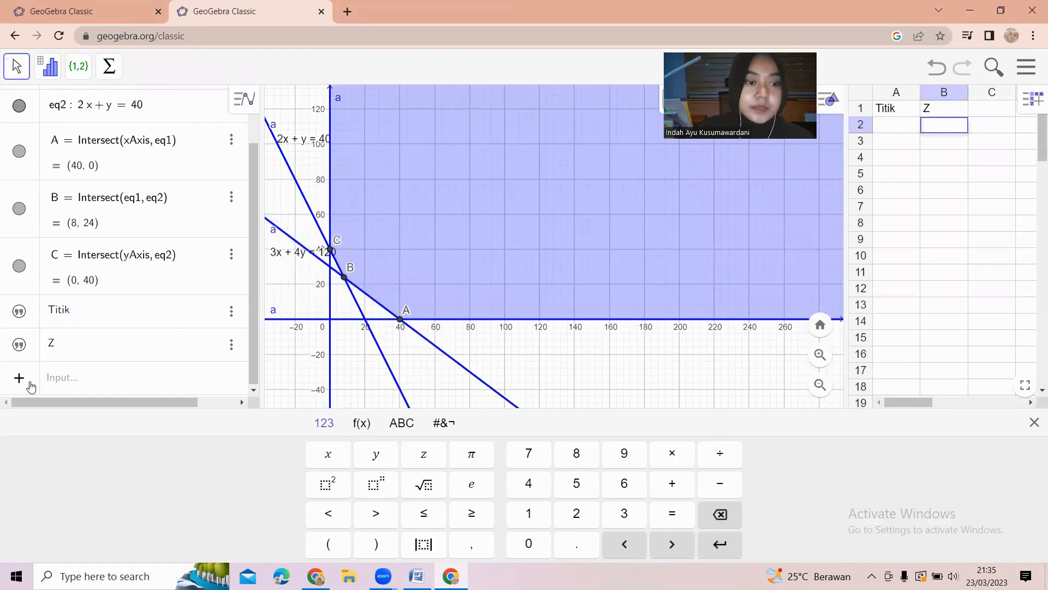
# Define the objective function Z(x, y) = 300000x + 200000y in the algebra input.
pyautogui.click(53, 381)
pyautogui.write('Z ')
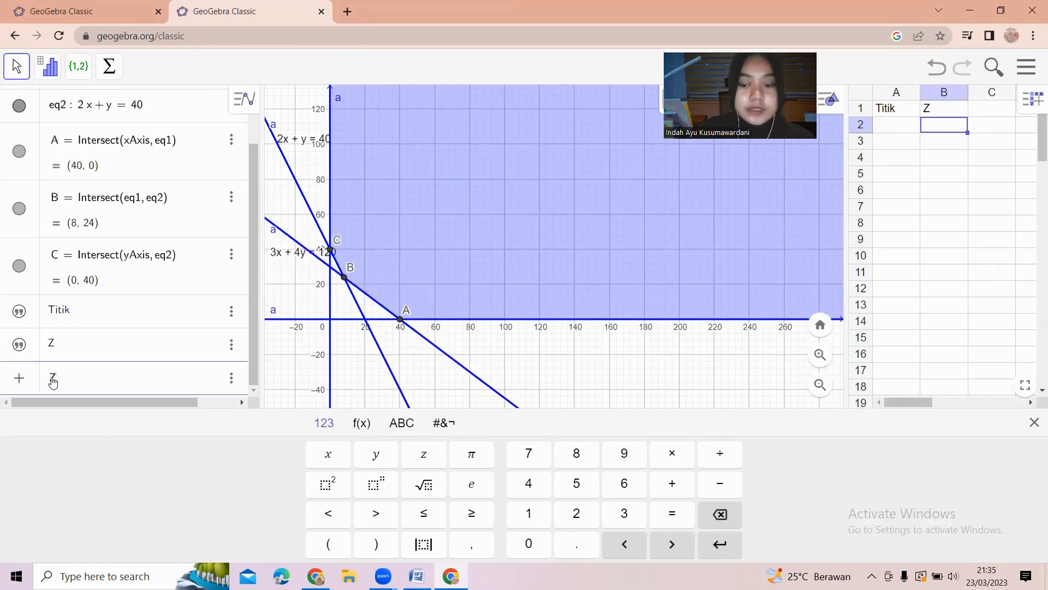
pyautogui.write('= ')
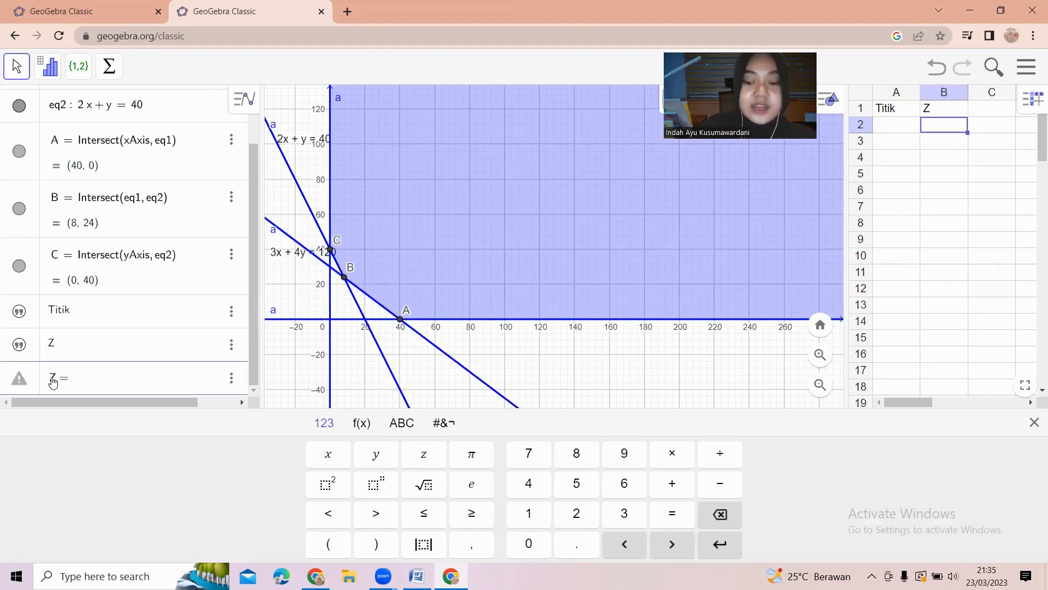
pyautogui.write('300000X')
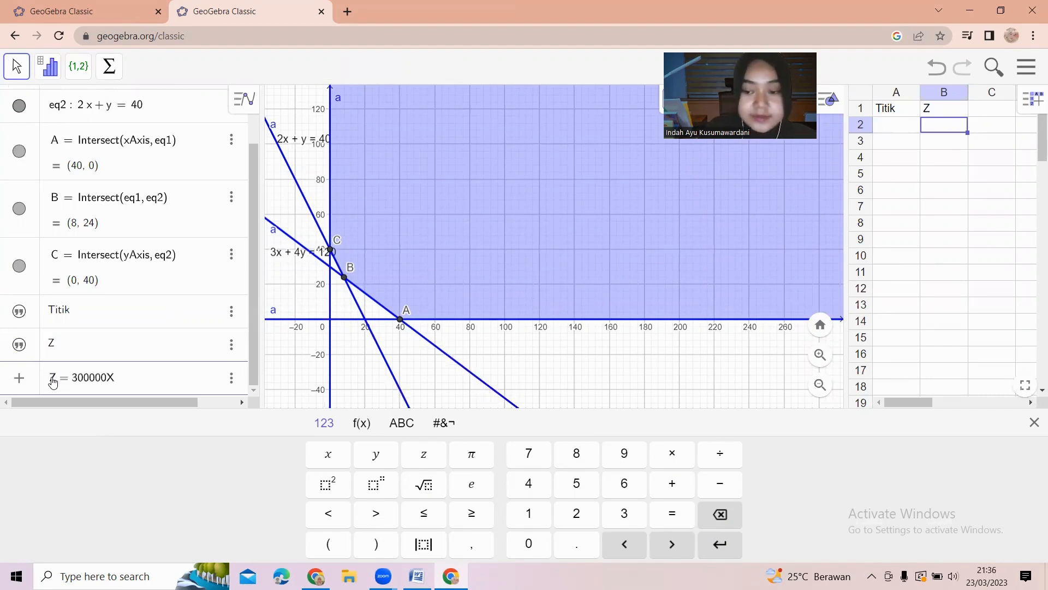
pyautogui.write(' + 20')
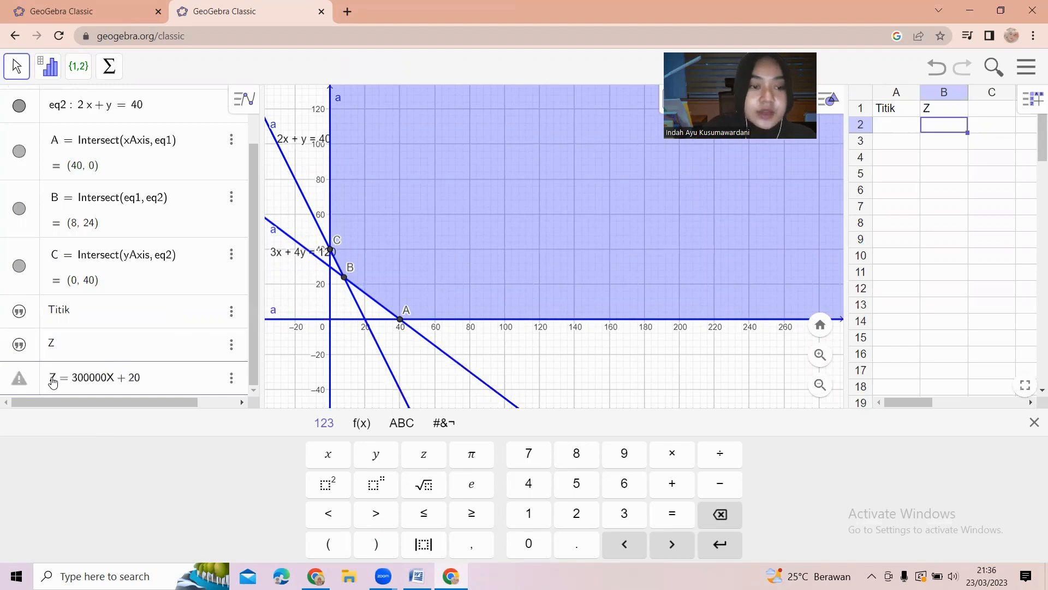
pyautogui.write('0000y')
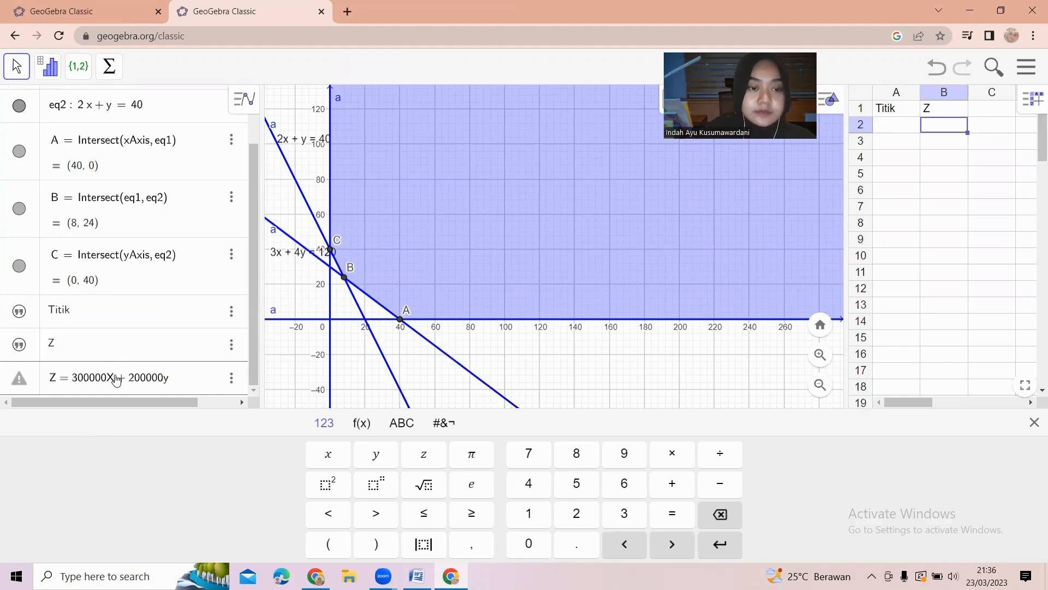
pyautogui.click(117, 381)
pyautogui.press('BackSpace')
pyautogui.write('x')
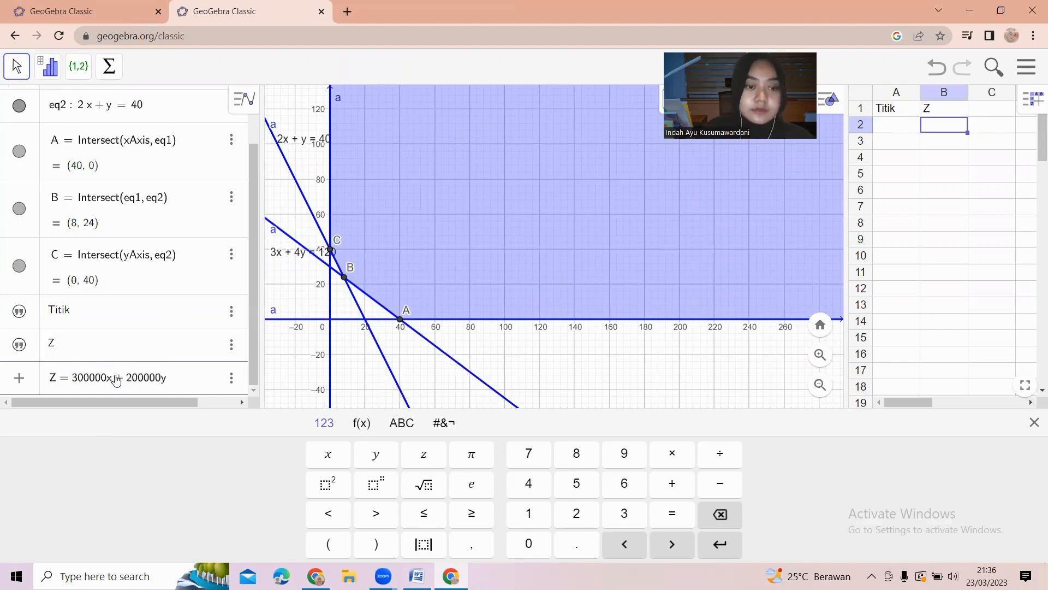
pyautogui.press('Return')
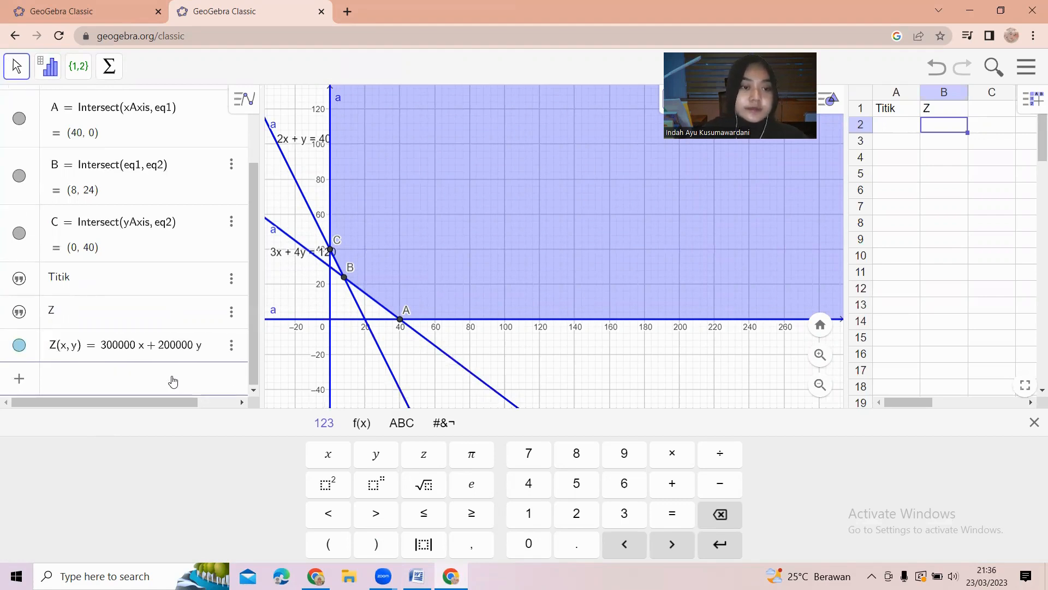
# Fill cells A2 to A4 with the corner points A, B and C.
pyautogui.click(876, 126)
pyautogui.write('A')
pyautogui.press('Return')
pyautogui.write('B')
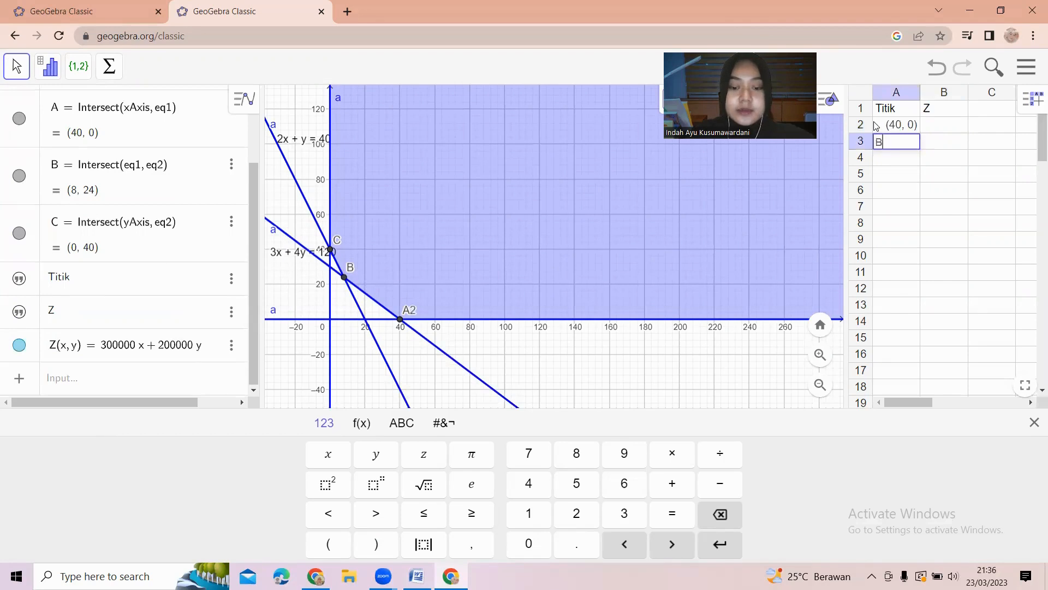
pyautogui.press('Return')
pyautogui.write('C')
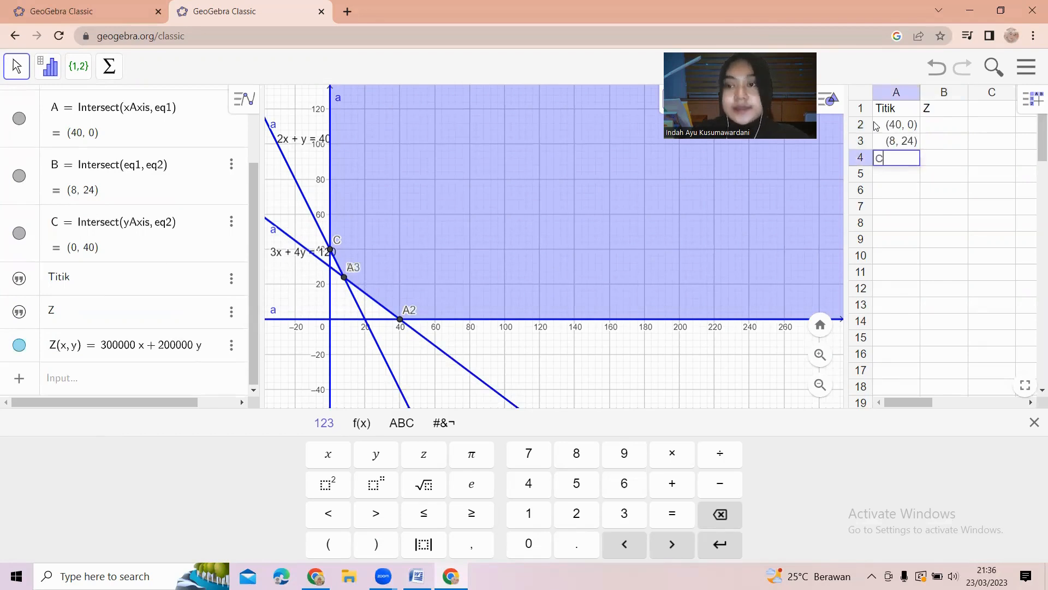
# Evaluate the objective in cells B2 to B4 with the formulas Z(A), Z(B) and Z(C).
pyautogui.click(949, 129)
pyautogui.write('Z')
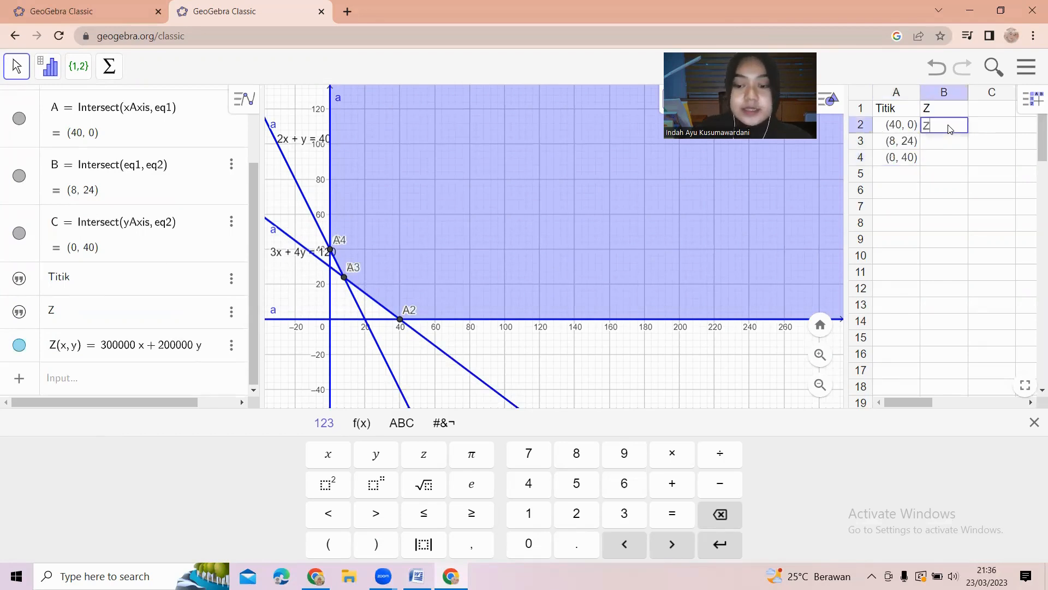
pyautogui.write('(A')
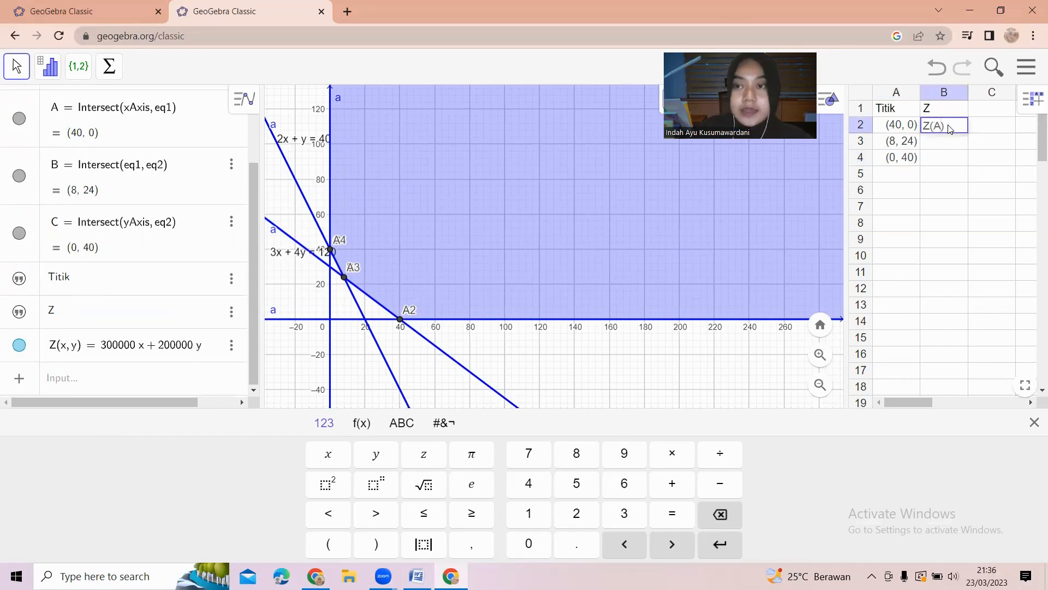
pyautogui.press('Return')
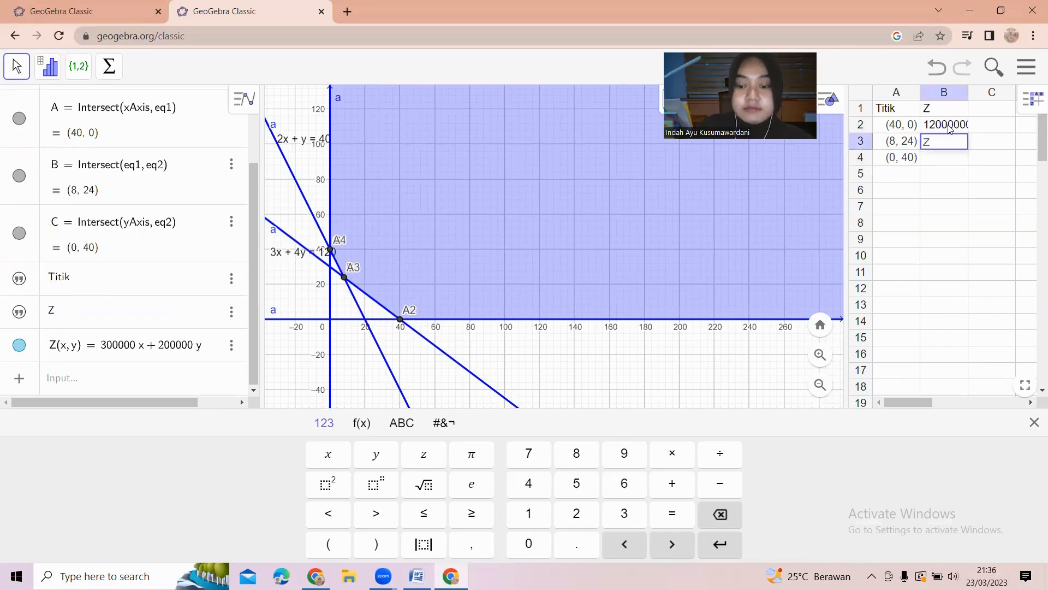
pyautogui.write('Z(')
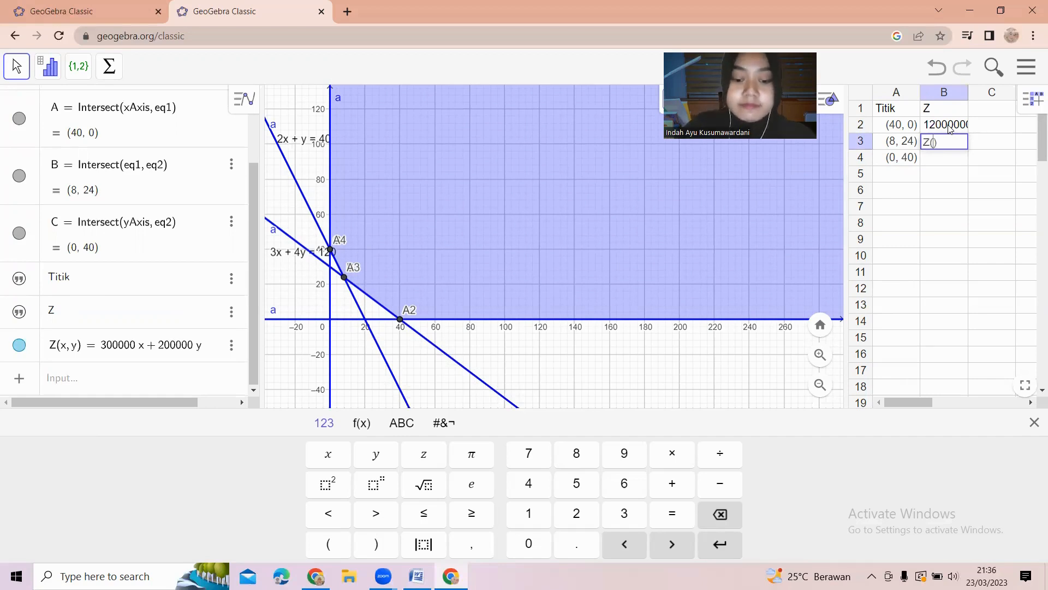
pyautogui.write('A')
pyautogui.press('Return')
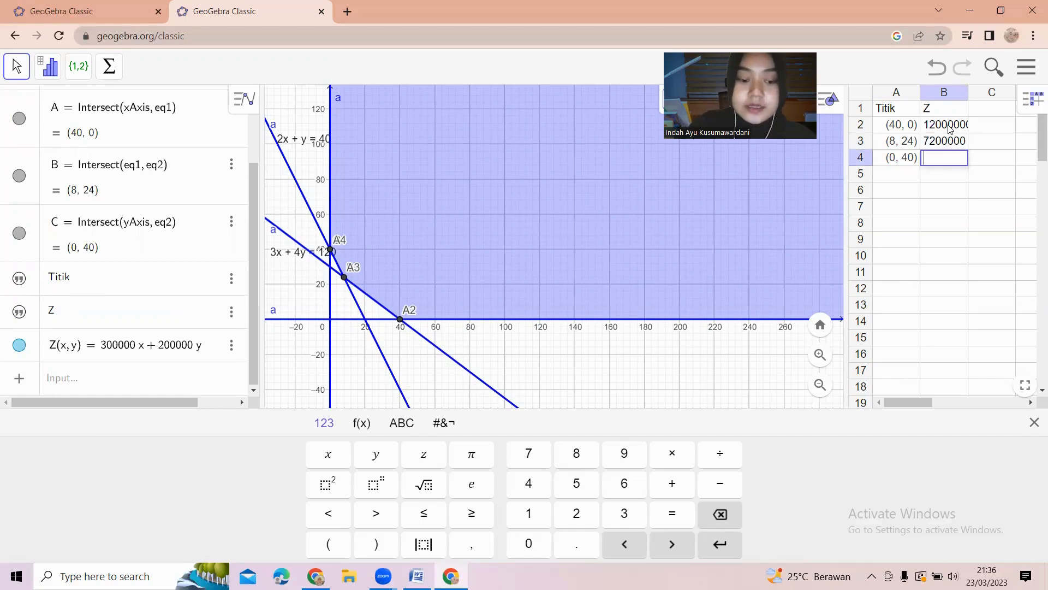
pyautogui.write('Z(')
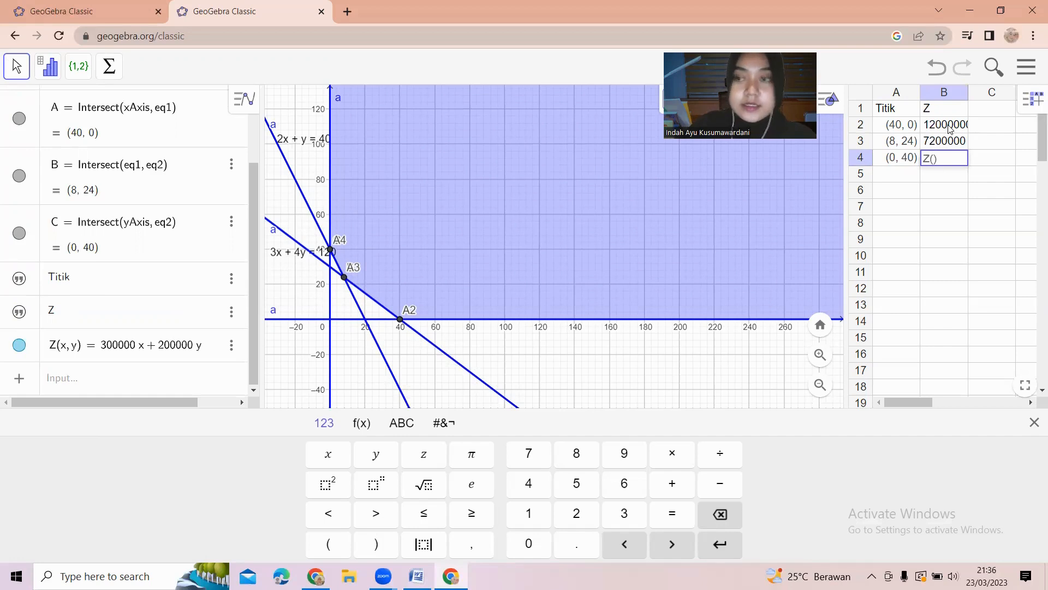
pyautogui.write('A4')
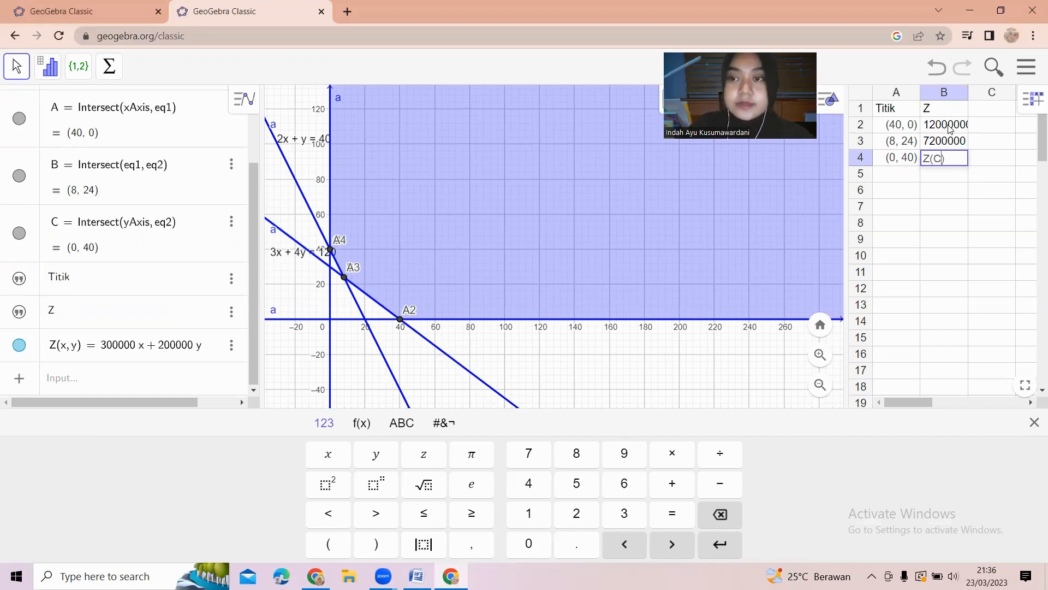
pyautogui.press('Return')
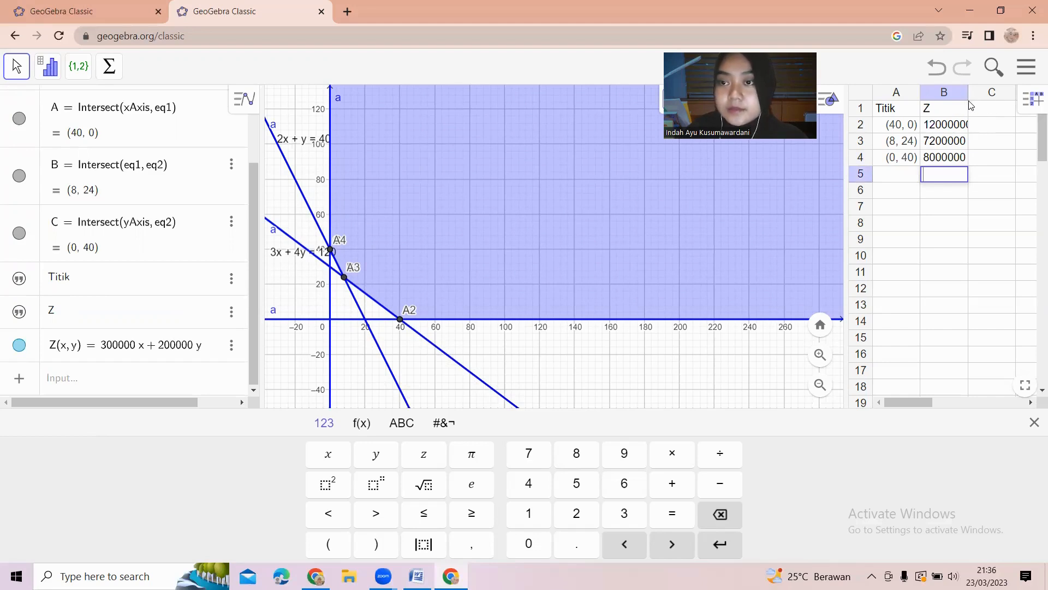
# Widen column B so the full Z values show, and select the cost values to compare them.
pyautogui.click(966, 187)
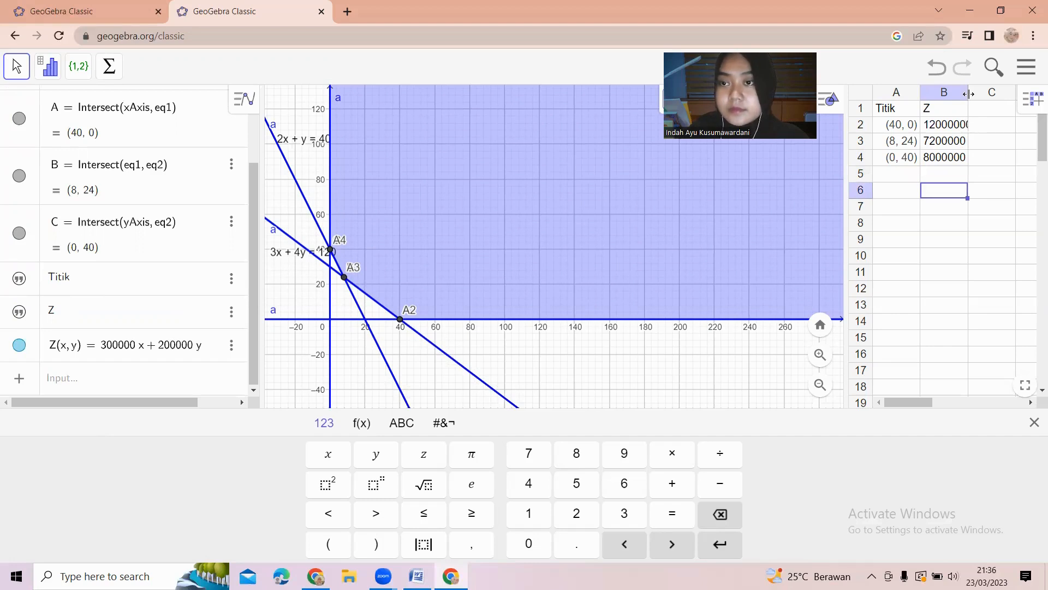
pyautogui.moveTo(968, 94); pyautogui.dragTo(995, 94)
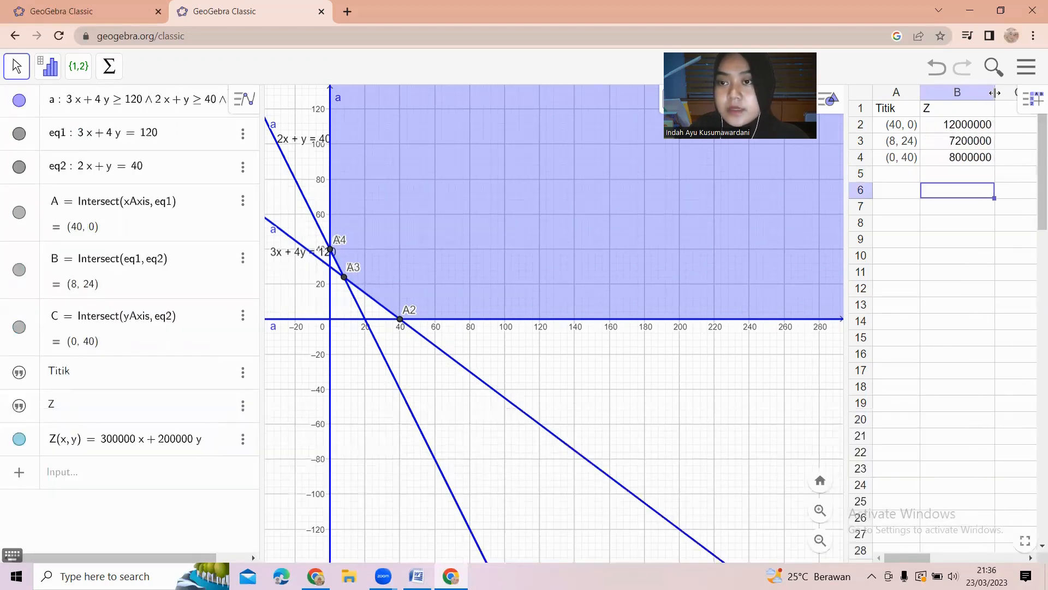
pyautogui.click(961, 131)
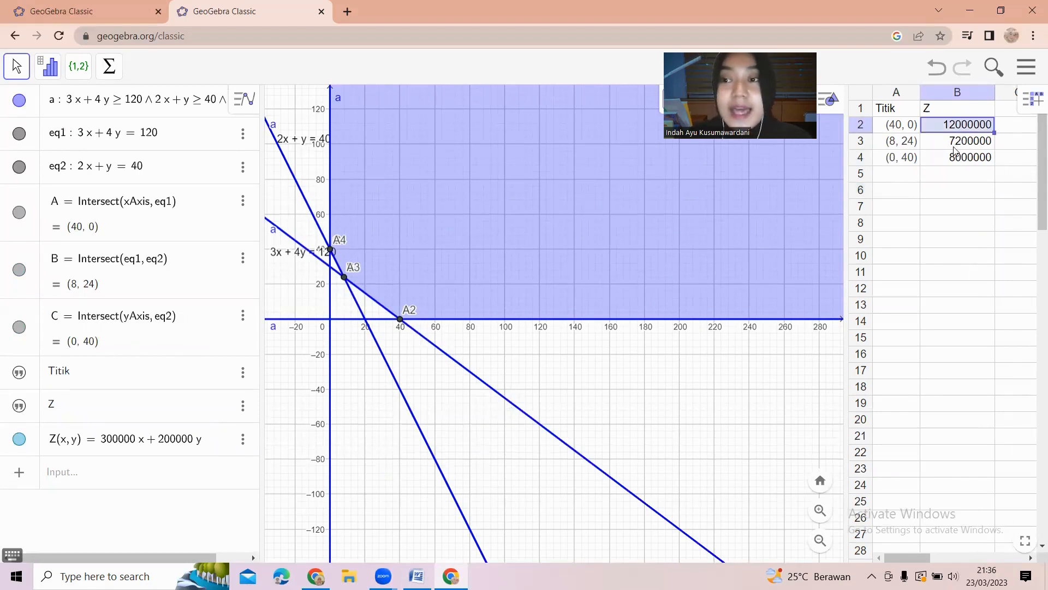
pyautogui.click(957, 147)
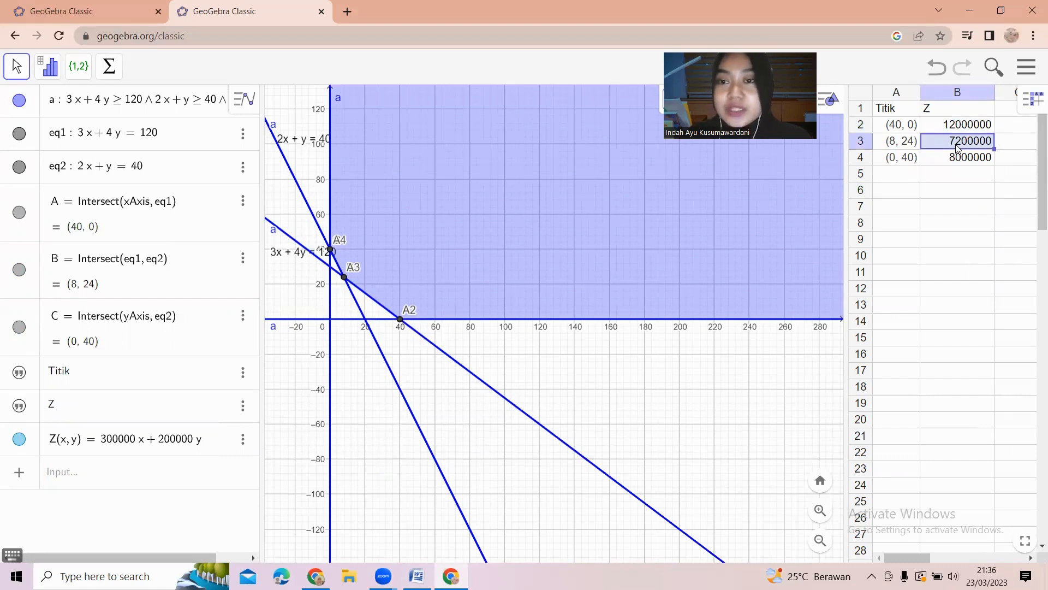